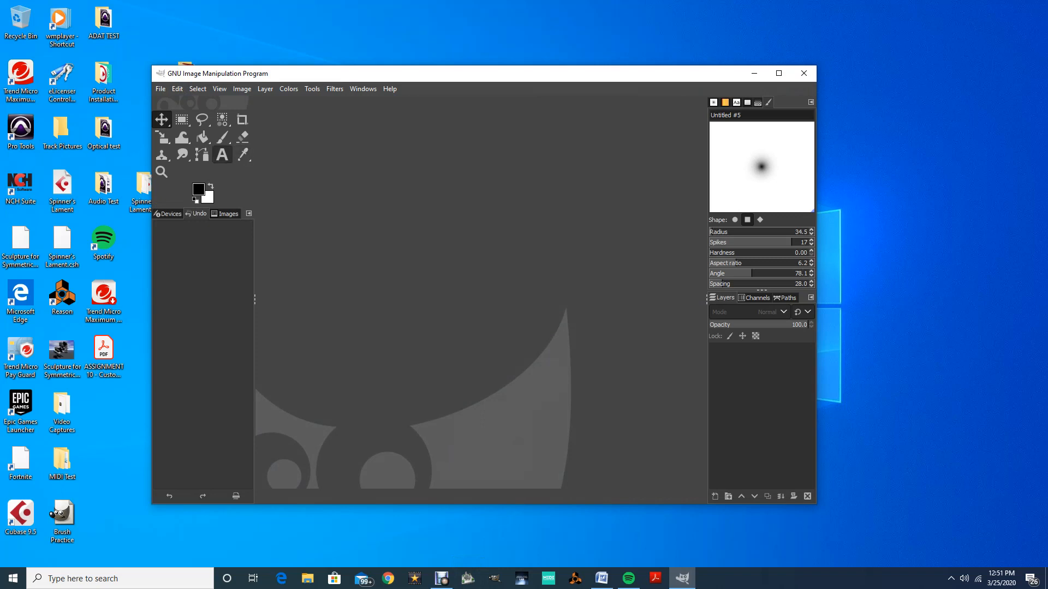
- Create a new image 800 pixels wide and 620 pixels high, keeping the default advanced options
key(alt+f)
key(Down)
key(Return)
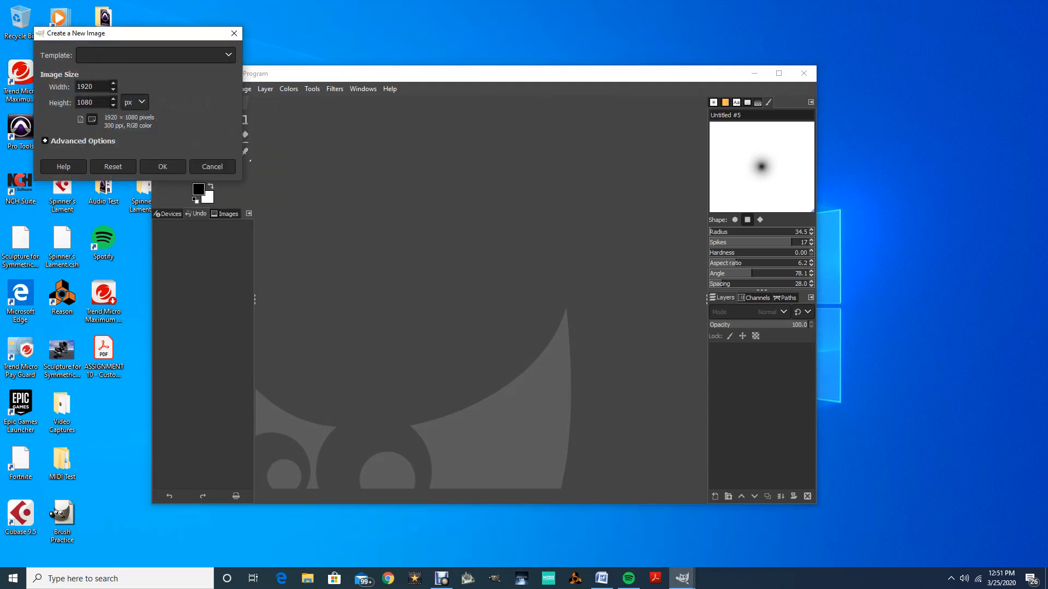
key(ctrl+a)
text(800)
key(Tab)
key(ctrl+a)
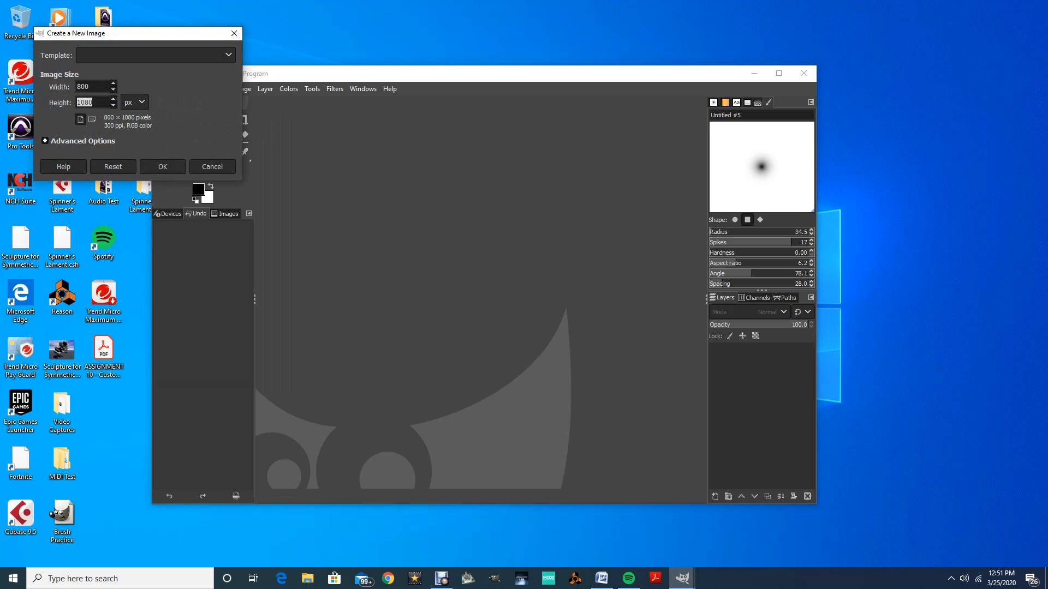
text(620)
click(81, 141)
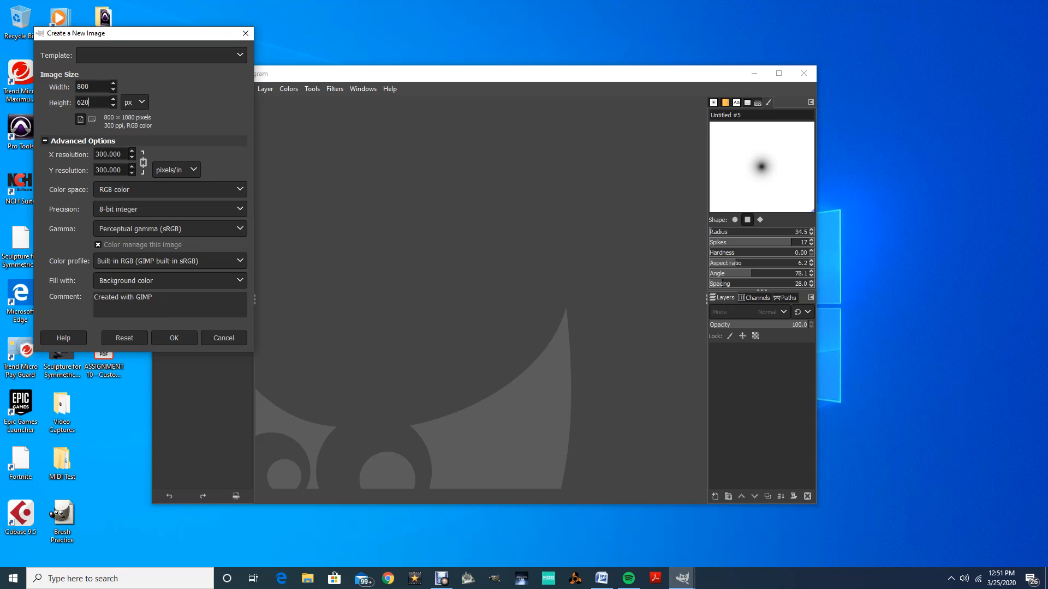
click(81, 141)
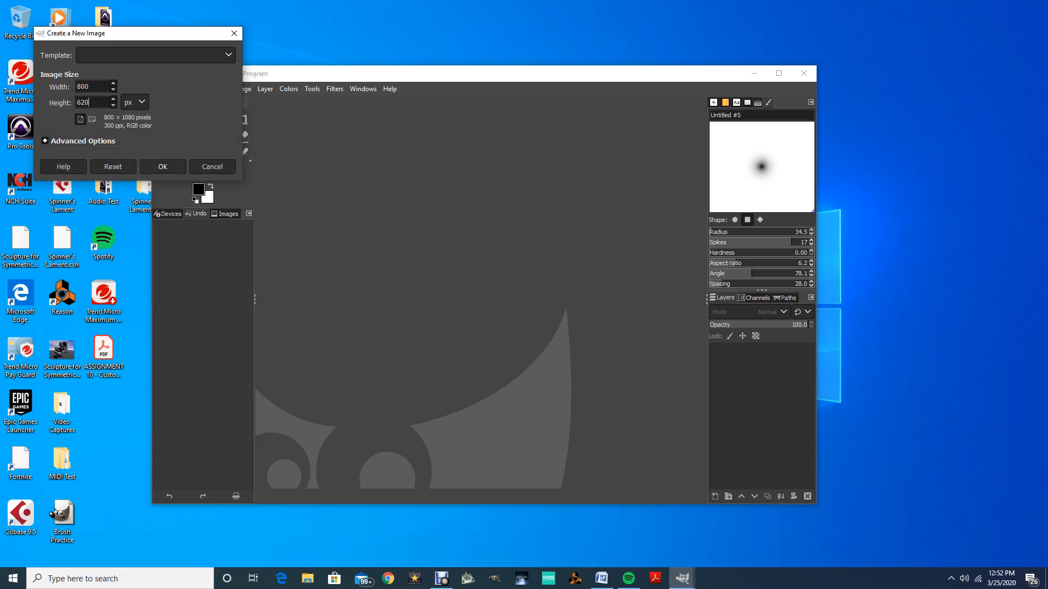
click(163, 167)
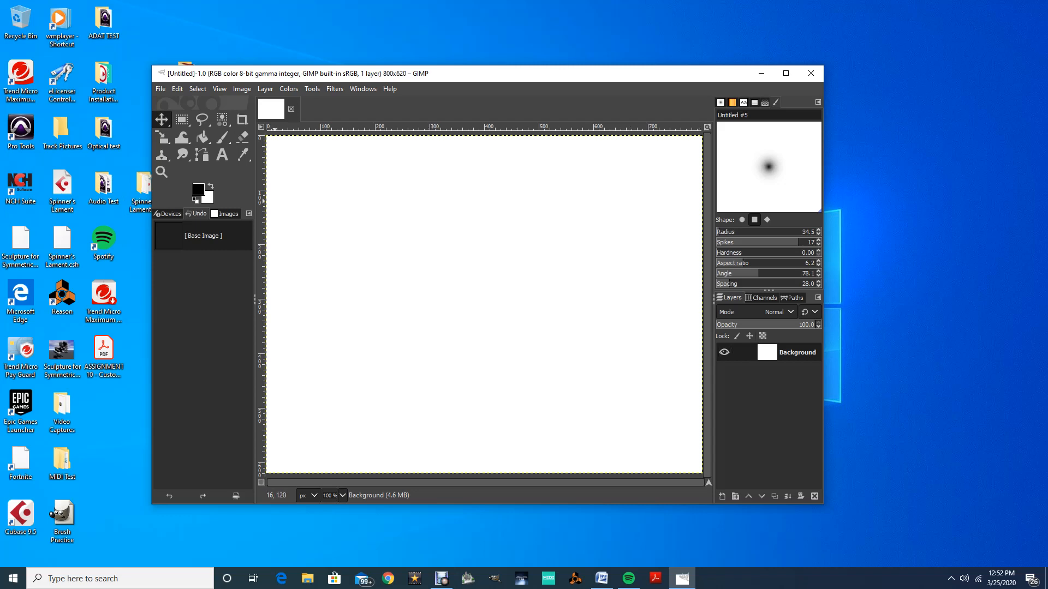
- Swap the foreground and background colors, and add six transparent full-size layers above the background
click(211, 187)
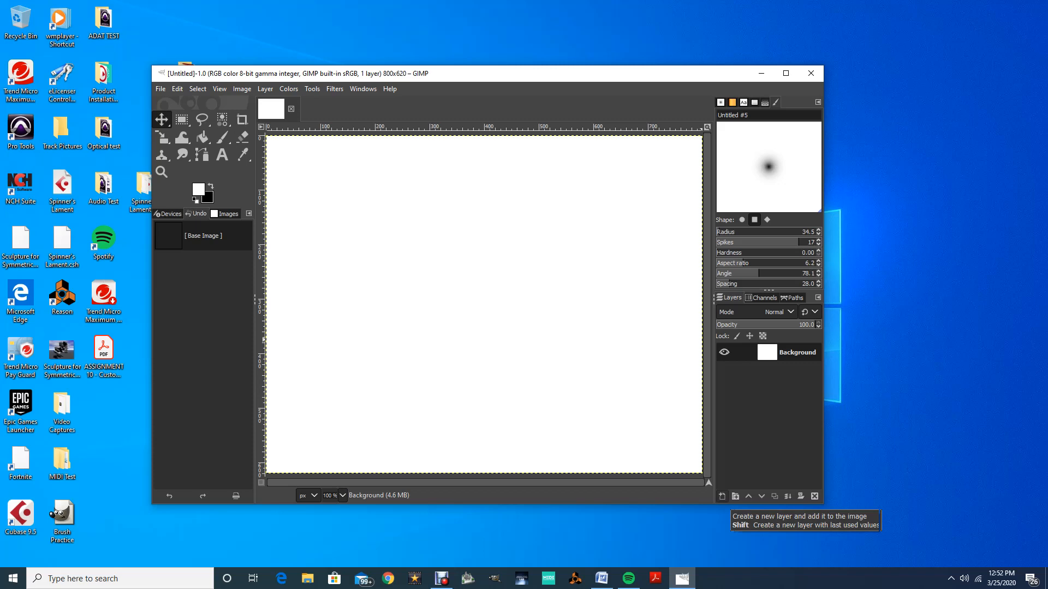
click(722, 496)
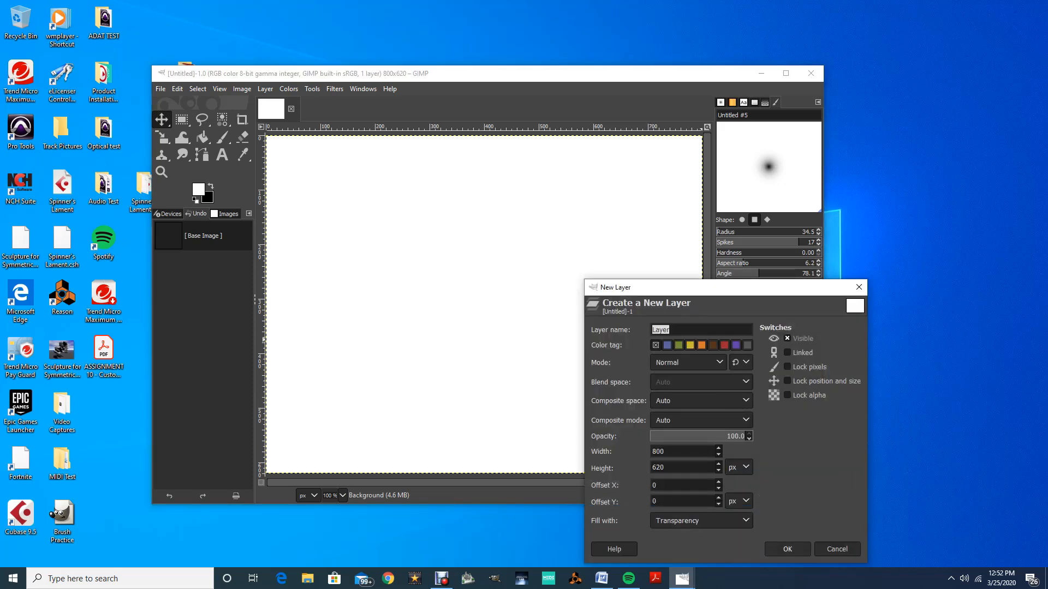
key(Return)
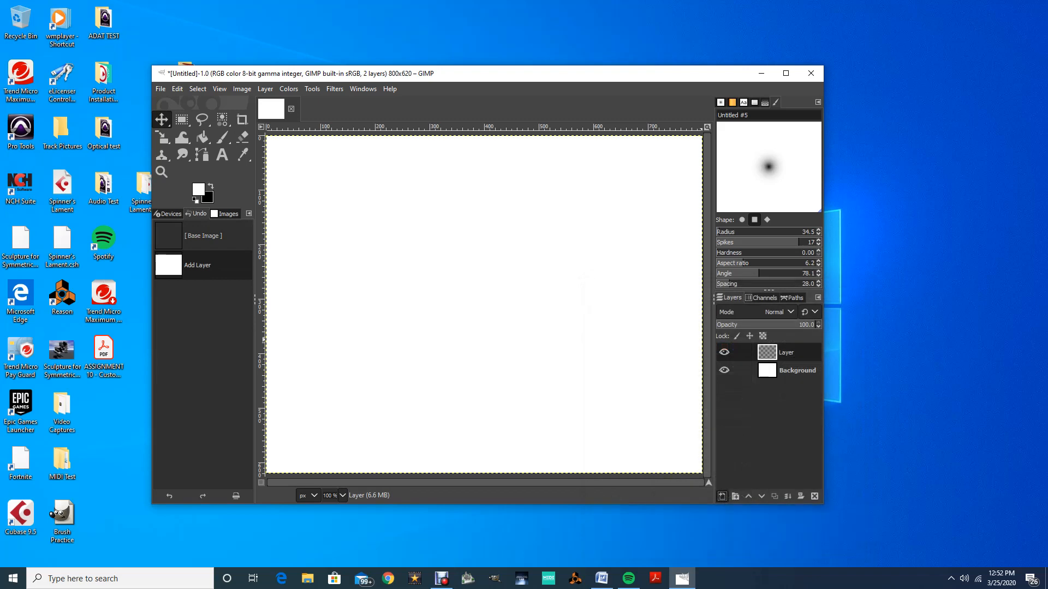
shift+click(721, 496)
shift+click(721, 496)
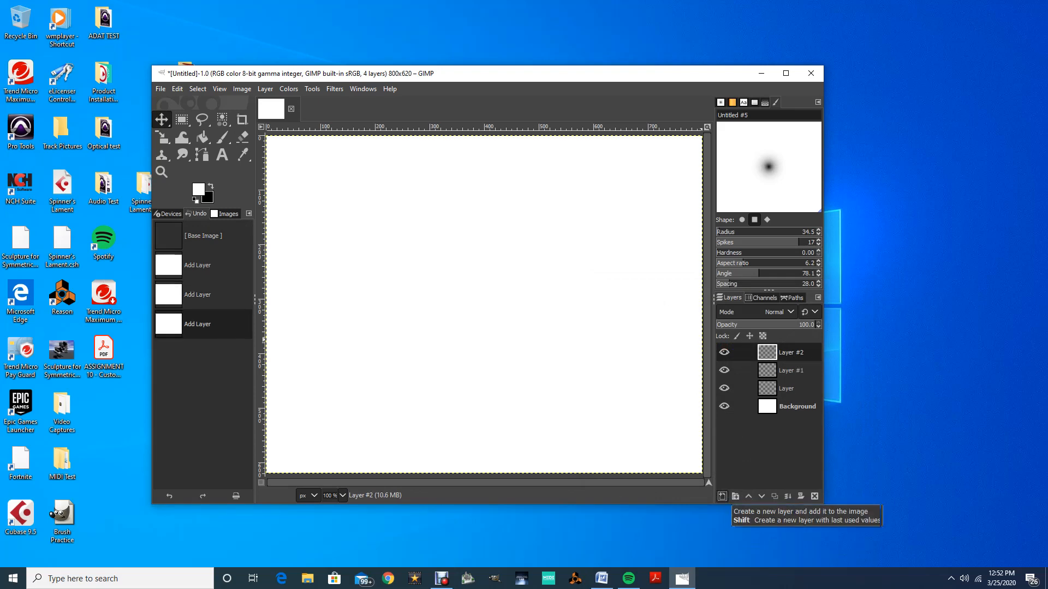
shift+click(721, 496)
shift+click(721, 496)
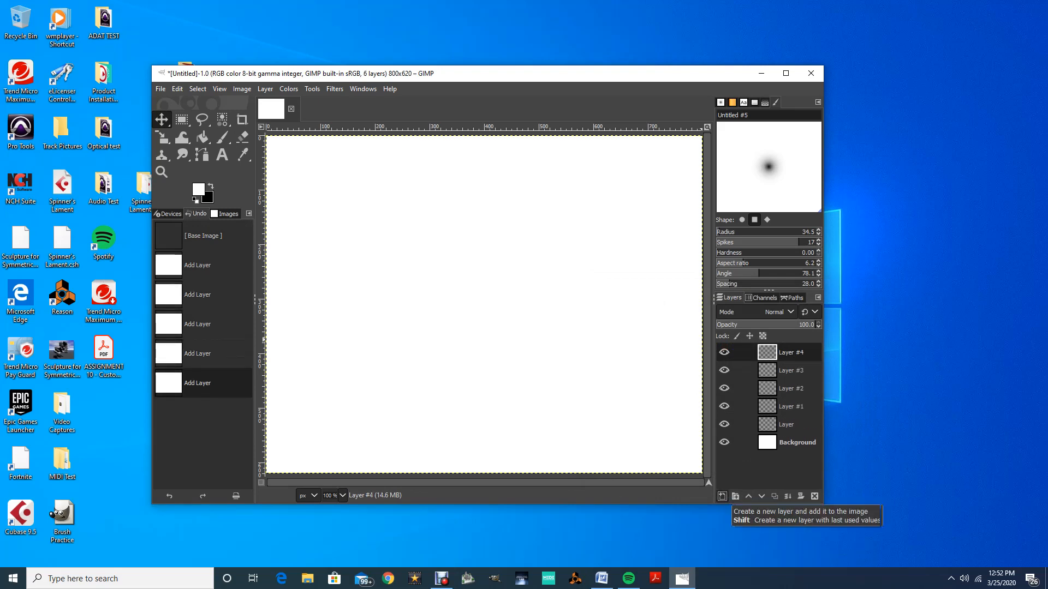
shift+click(721, 496)
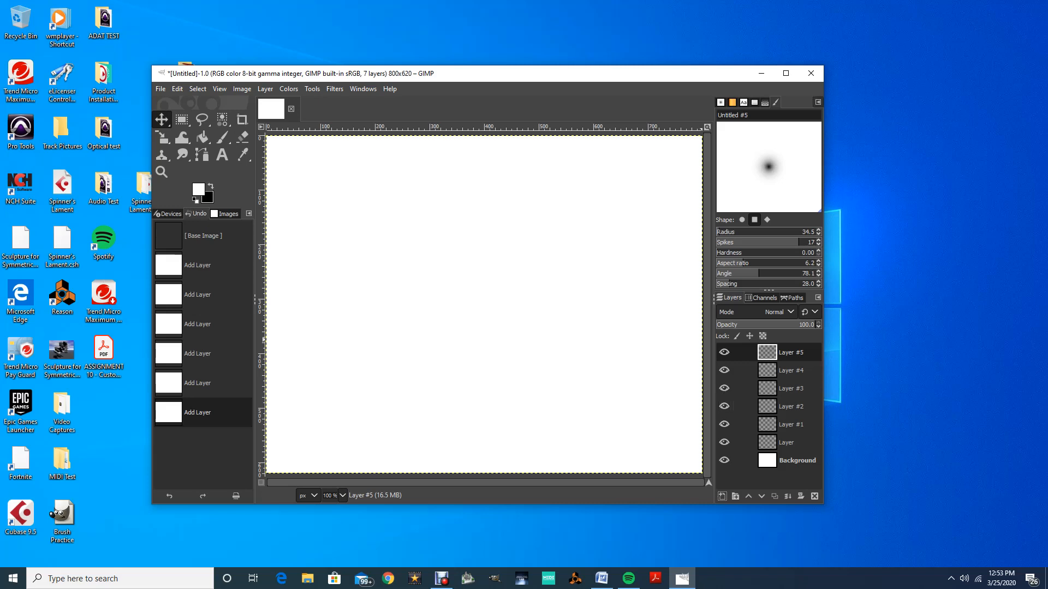
- Close the Brush Editor in the upper dock
click(818, 102)
mouse_move(753, 104)
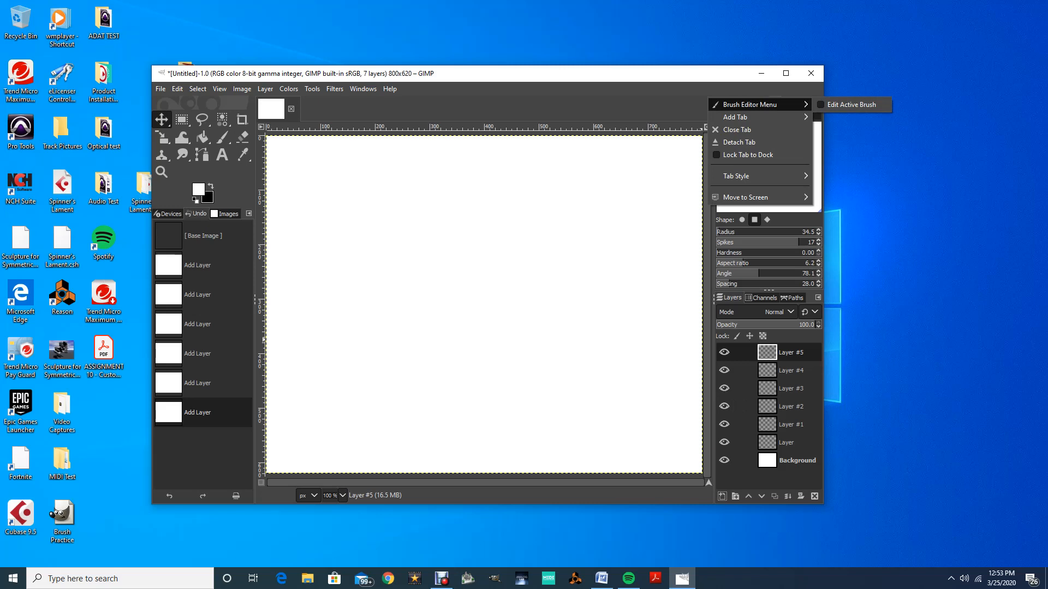
click(736, 130)
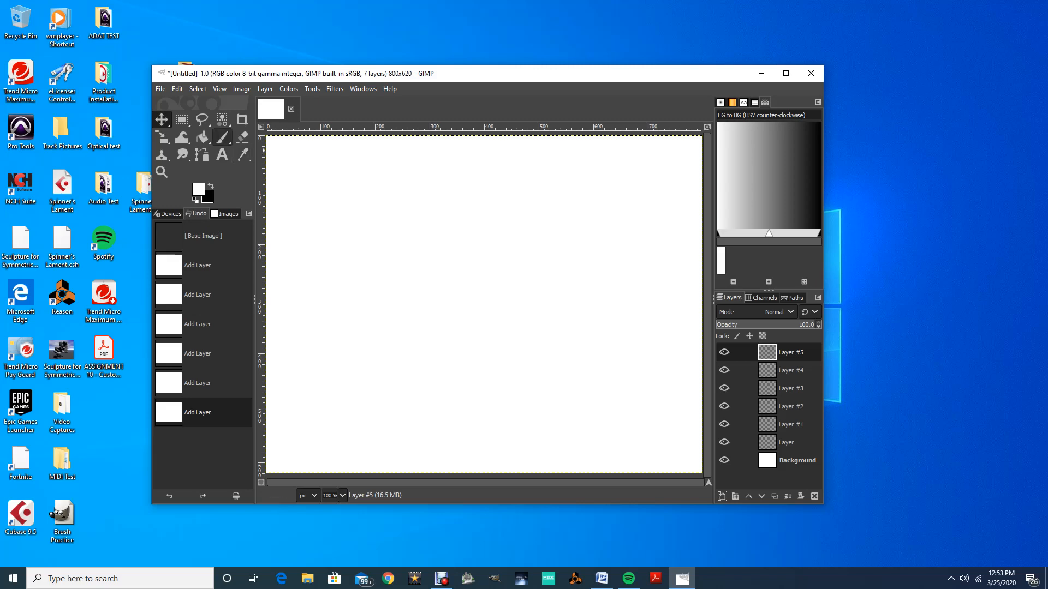
- Activate the Paintbrush tool and open the dockable Brushes dialog
click(222, 137)
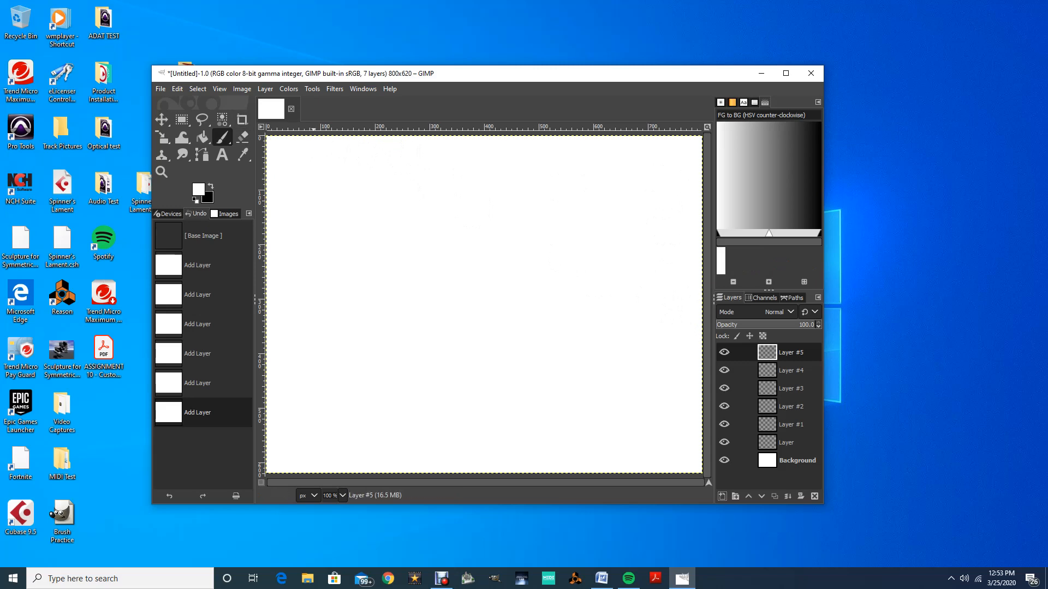
key(alt+w)
key(Down)
key(Down)
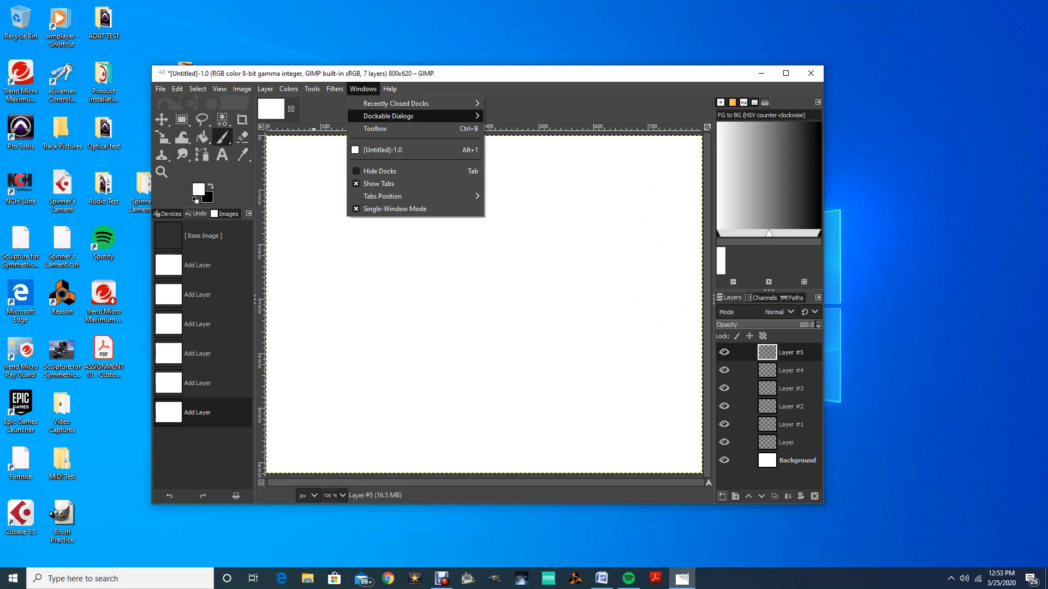
key(Right)
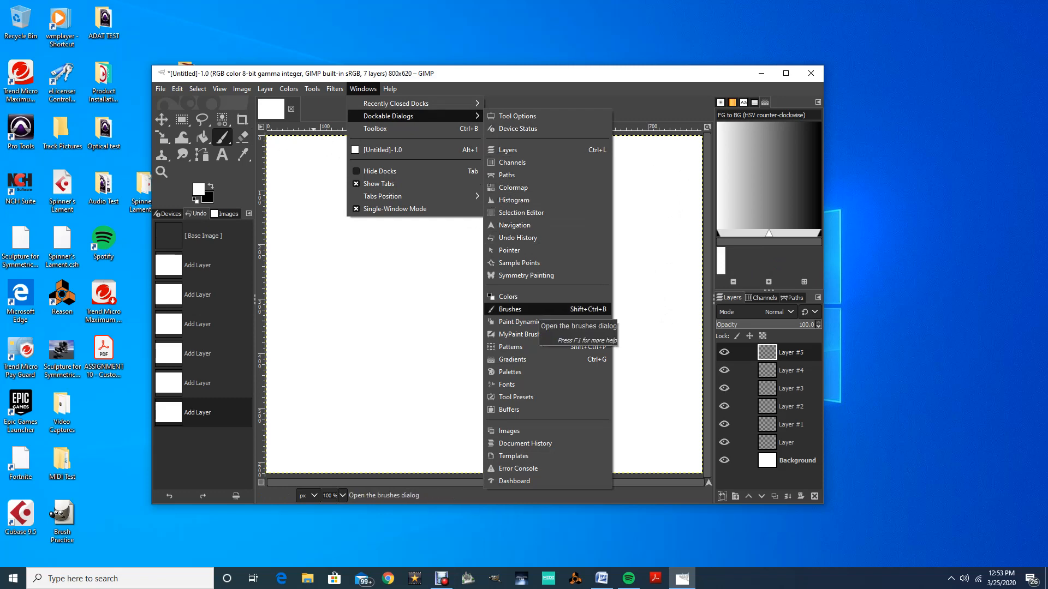
click(530, 310)
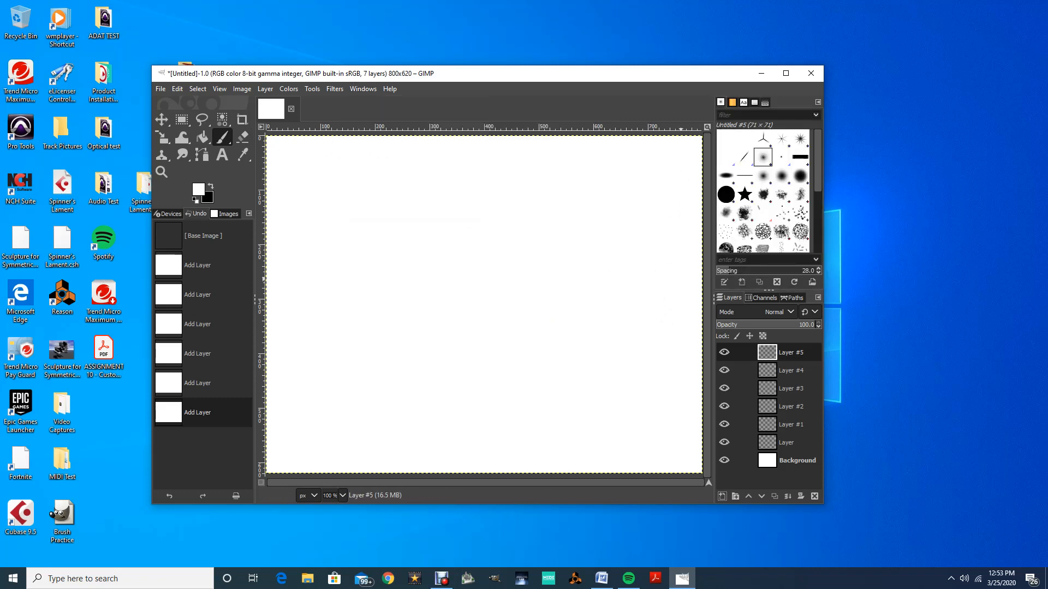
click(363, 89)
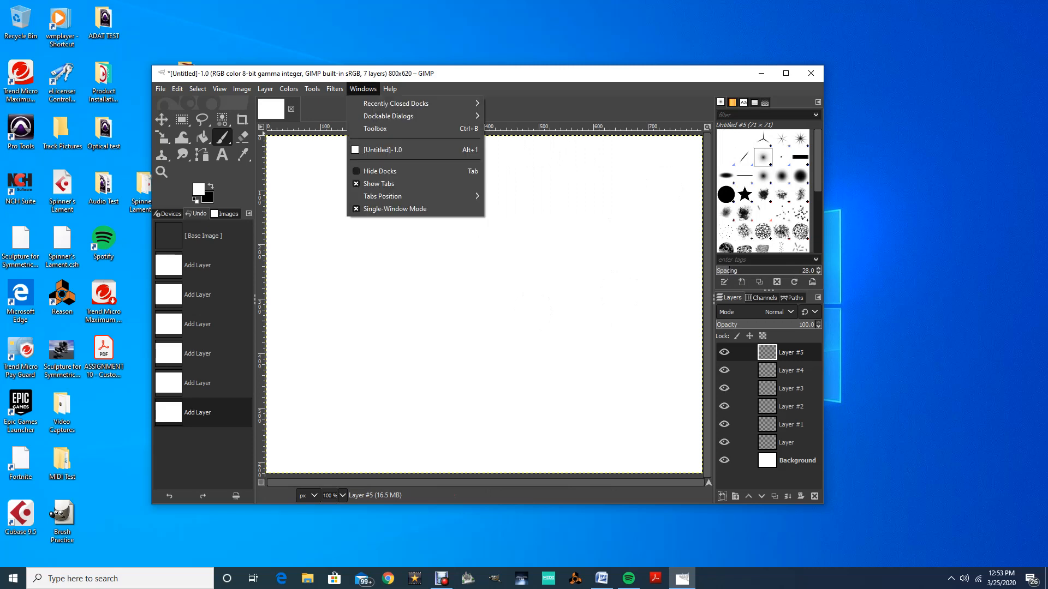
mouse_move(415, 116)
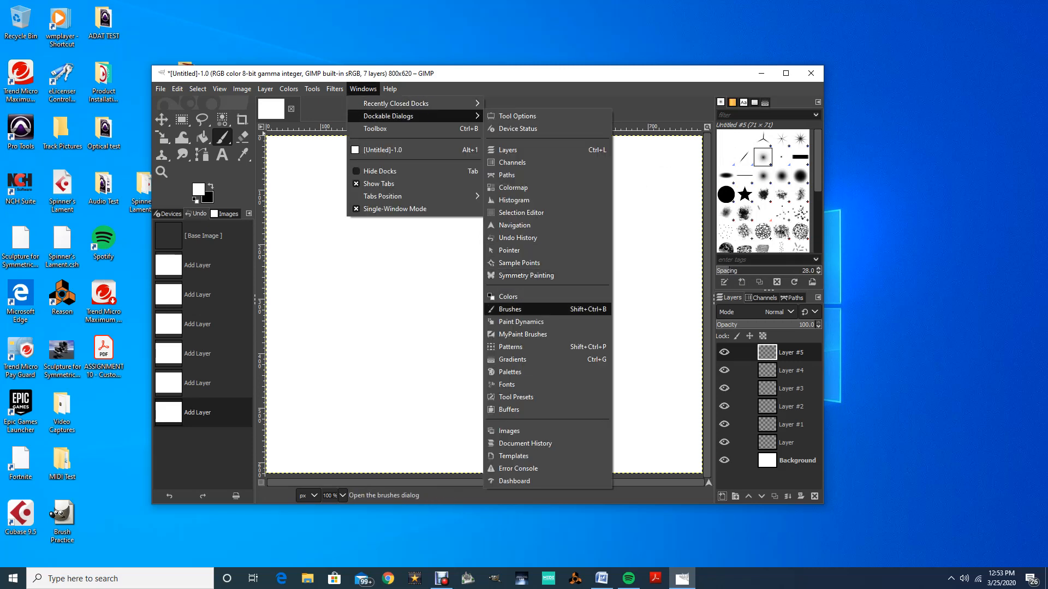
key(Escape)
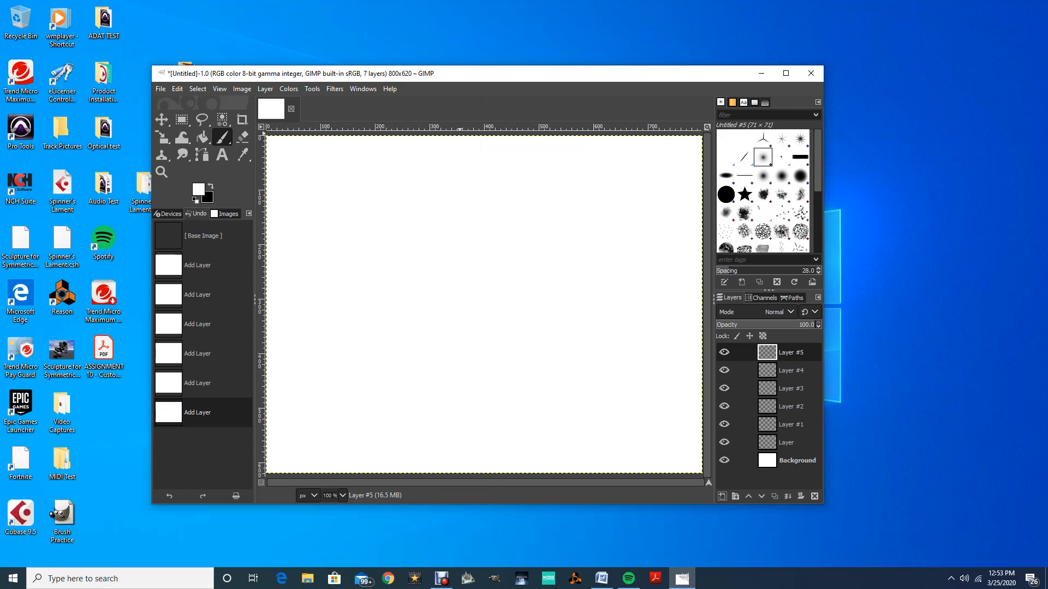
scroll(763, 191, down, 10)
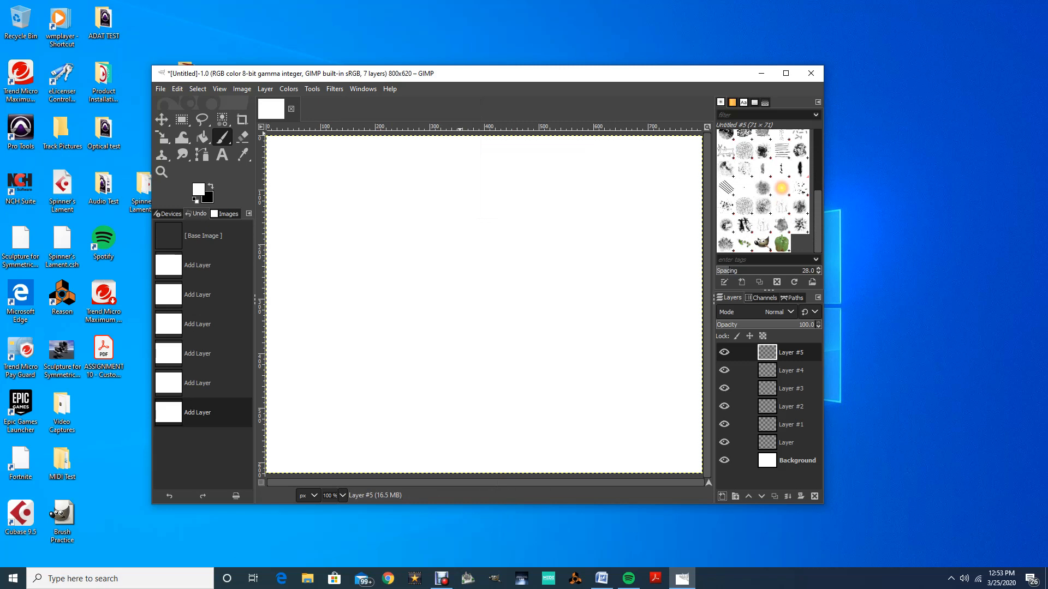
scroll(763, 191, up, 10)
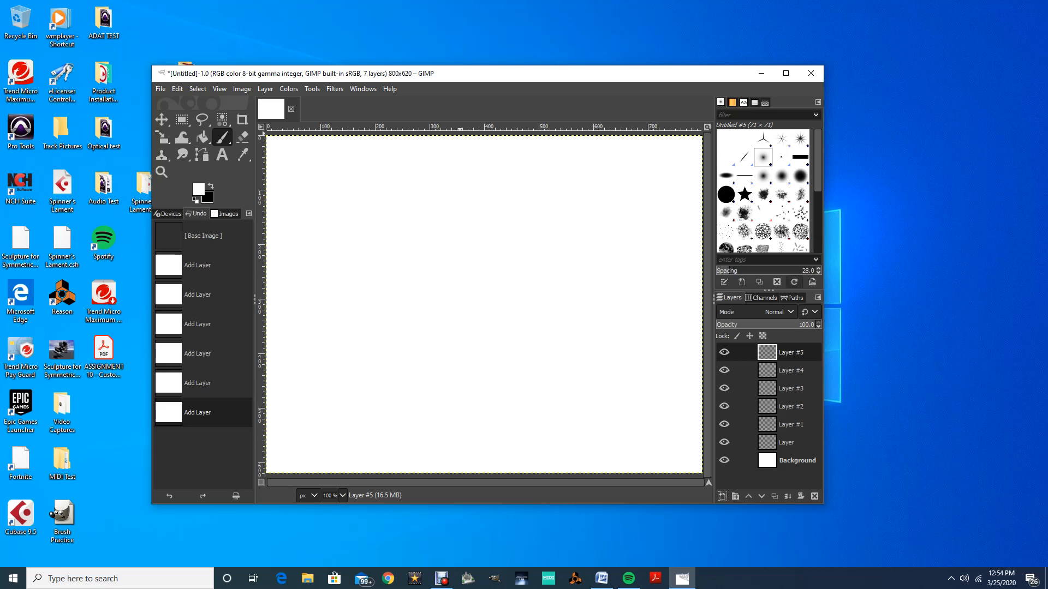
drag(724, 443, 783, 455)
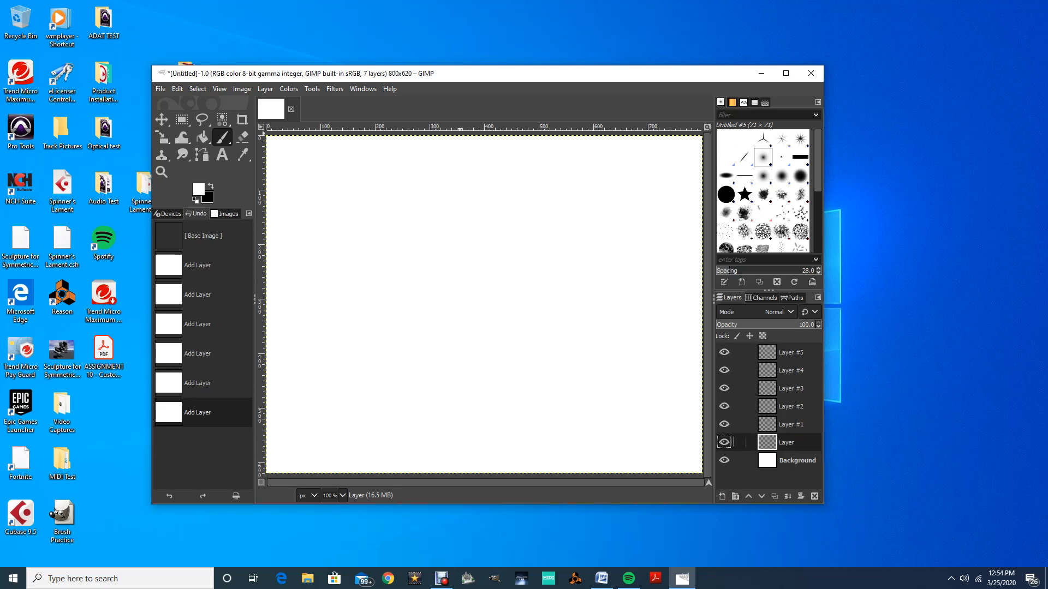
click(788, 353)
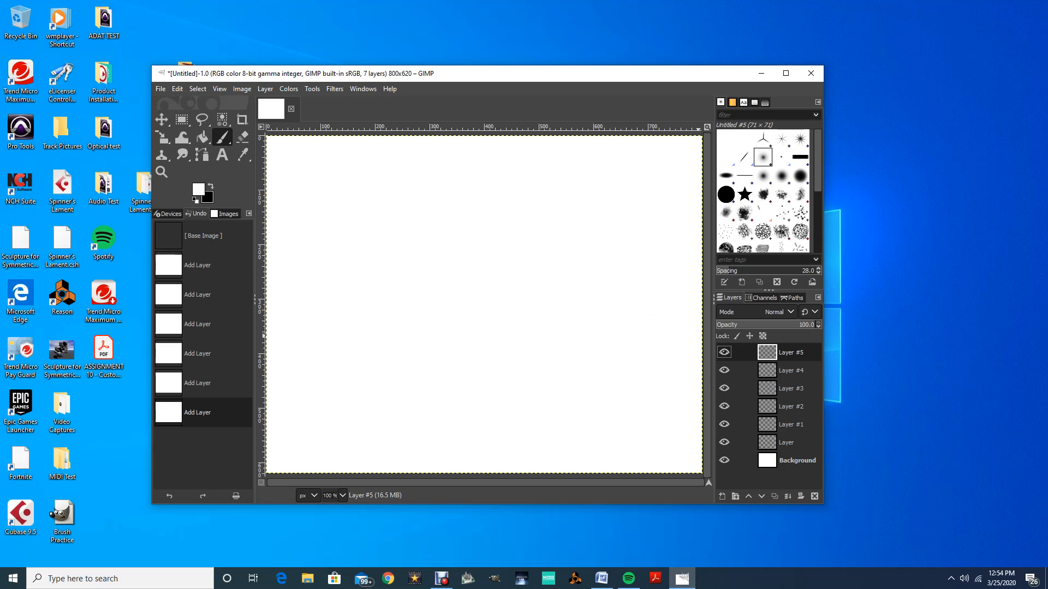
- Open the three-spike Untitled brush for editing, try other spike counts, and set the spikes back to 3
click(763, 138)
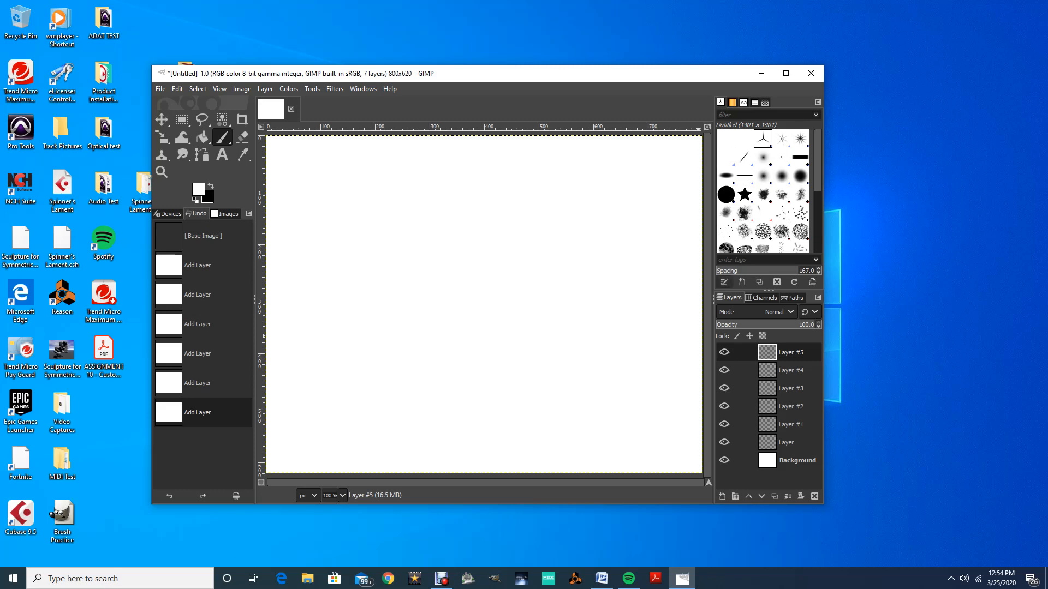
click(724, 282)
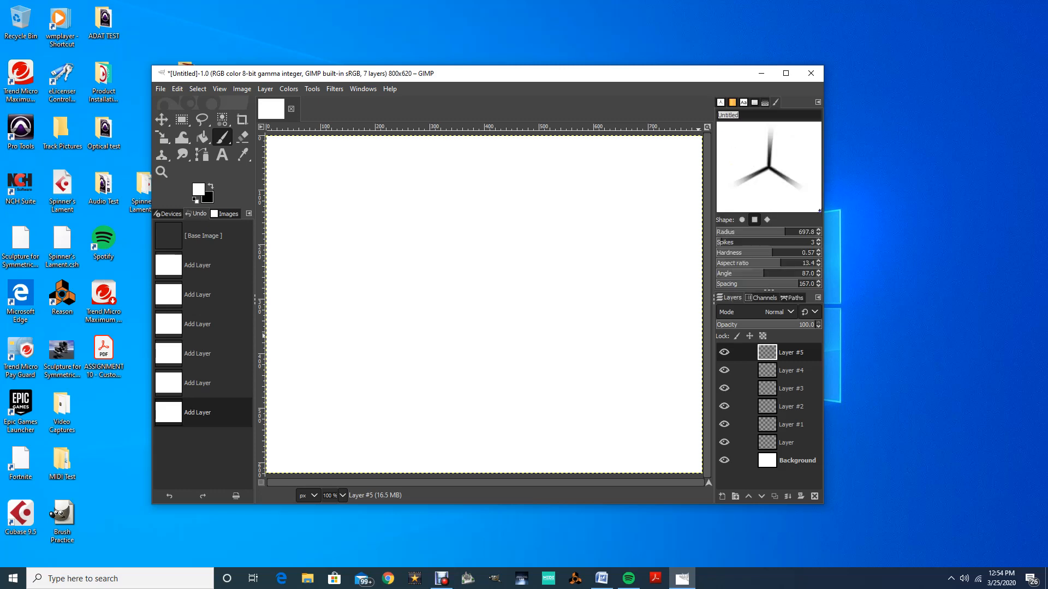
click(740, 241)
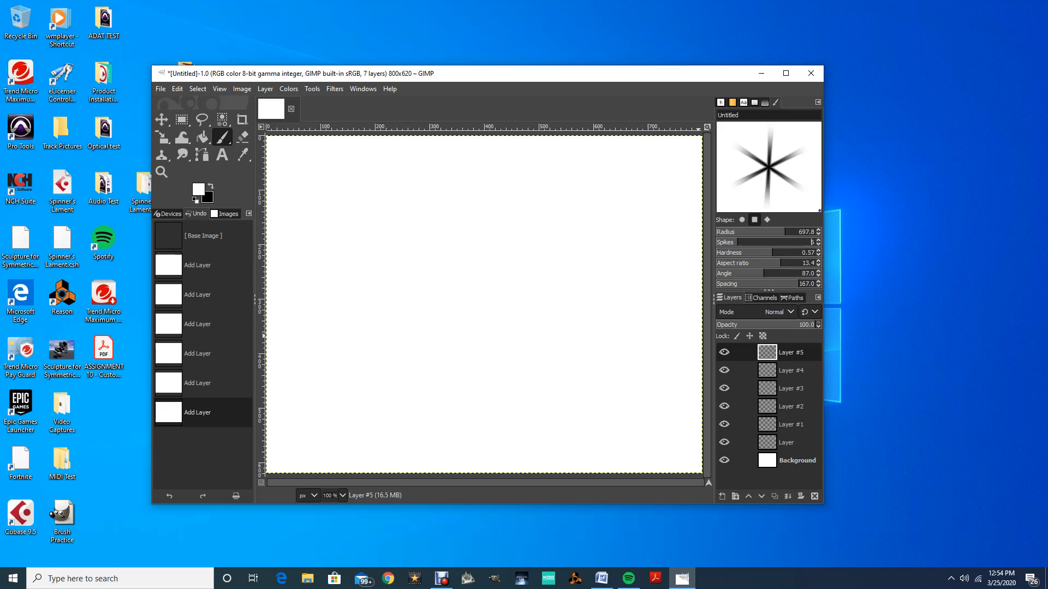
click(775, 242)
click(743, 242)
scroll(811, 242, down, 4)
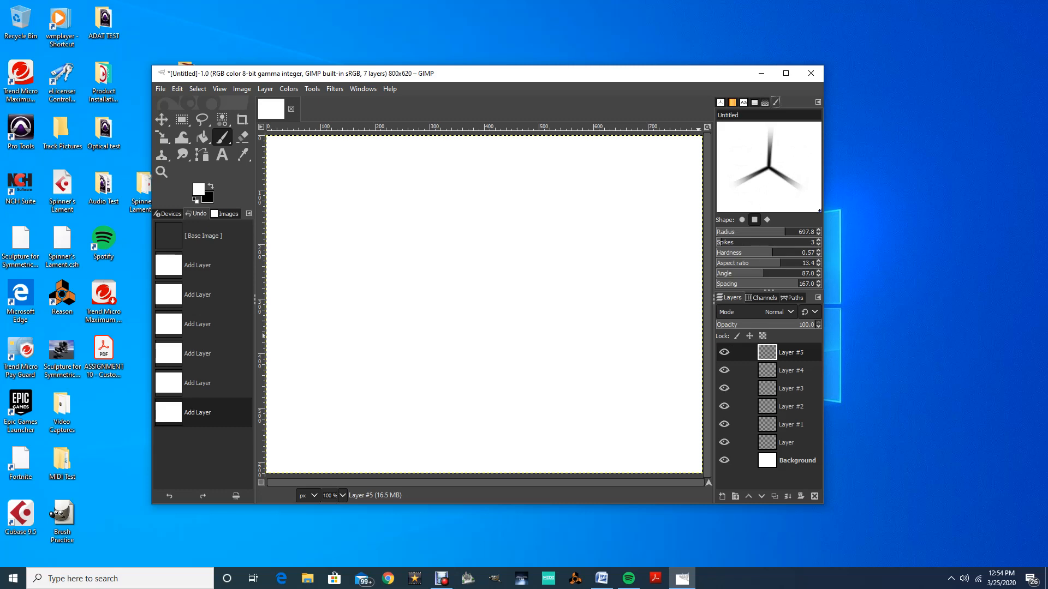
- Select the 2. Star brush from the brush list and open it in the brush editor
key(shift+ctrl+b)
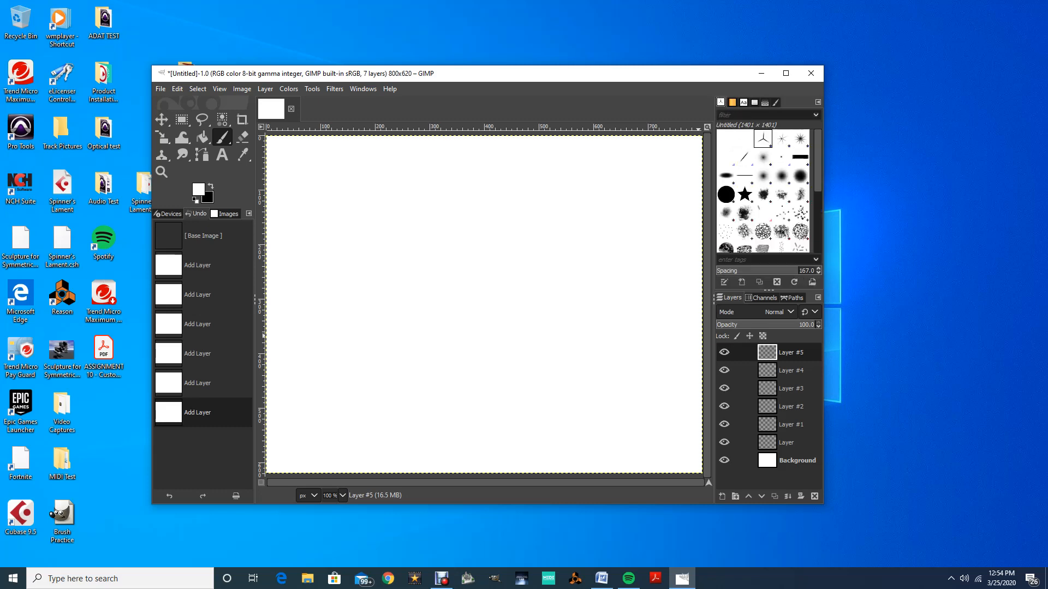
click(744, 194)
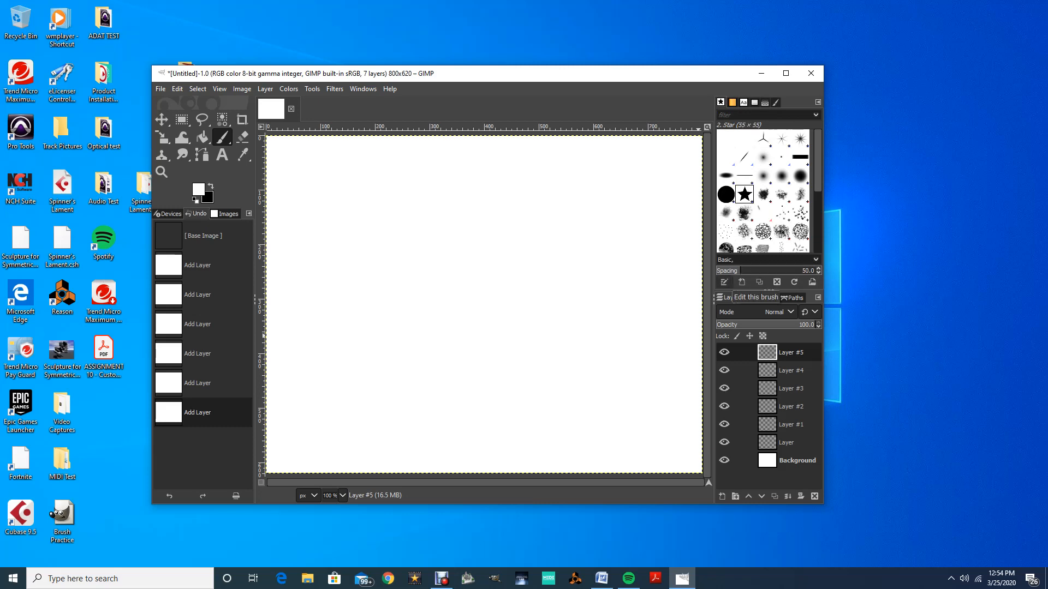
click(724, 282)
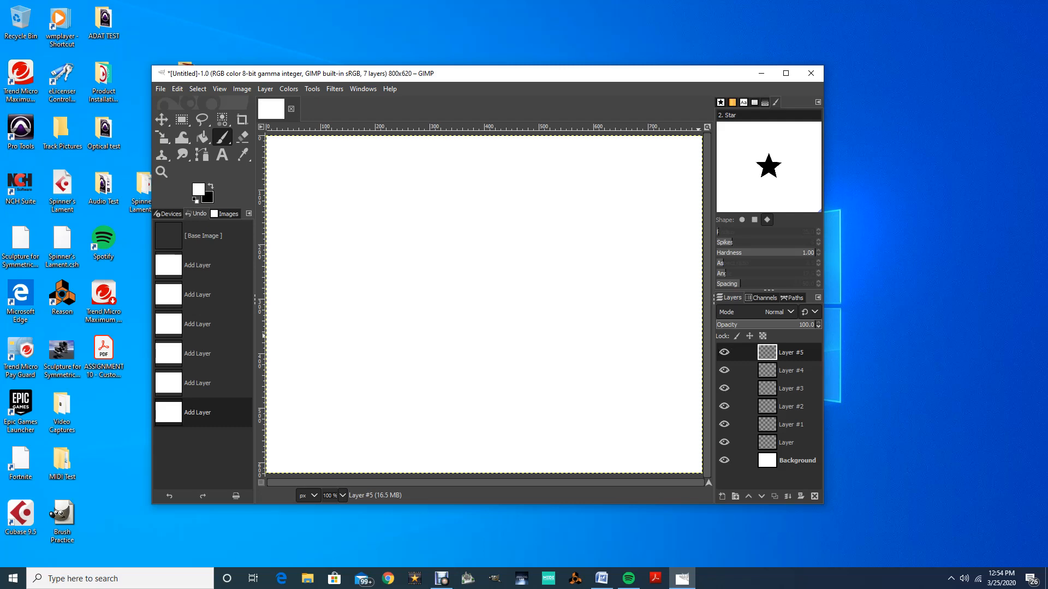
- Create a new circular brush and set its radius to 549.5
key(ctrl+shift+b)
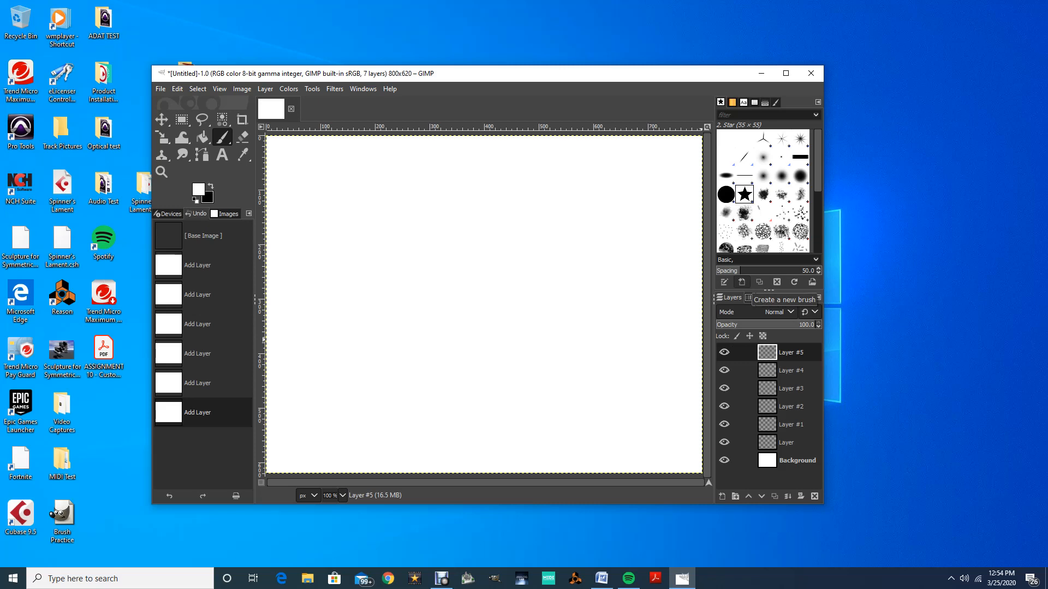
click(741, 283)
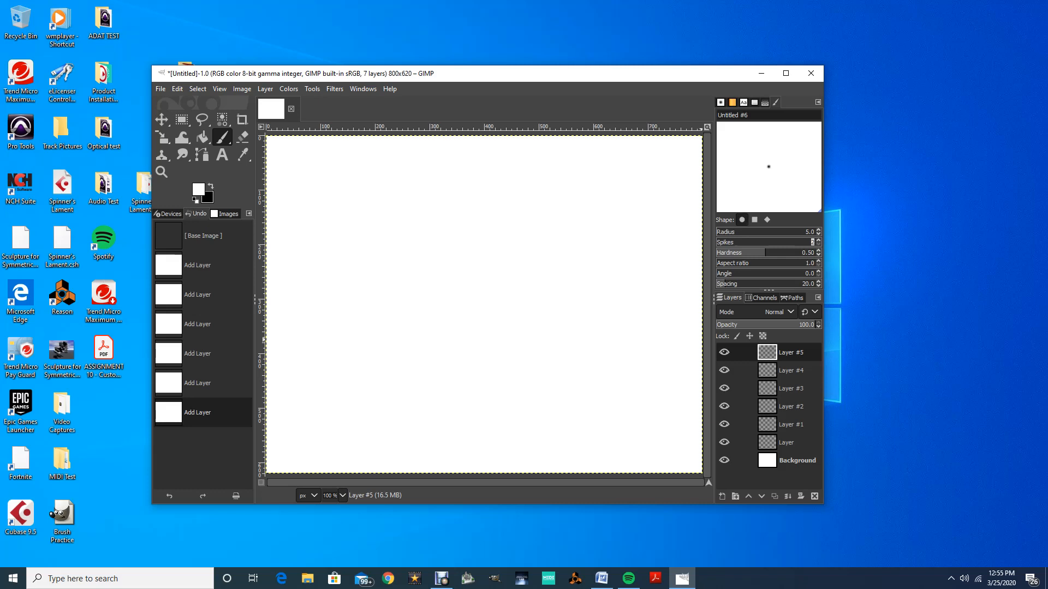
click(800, 232)
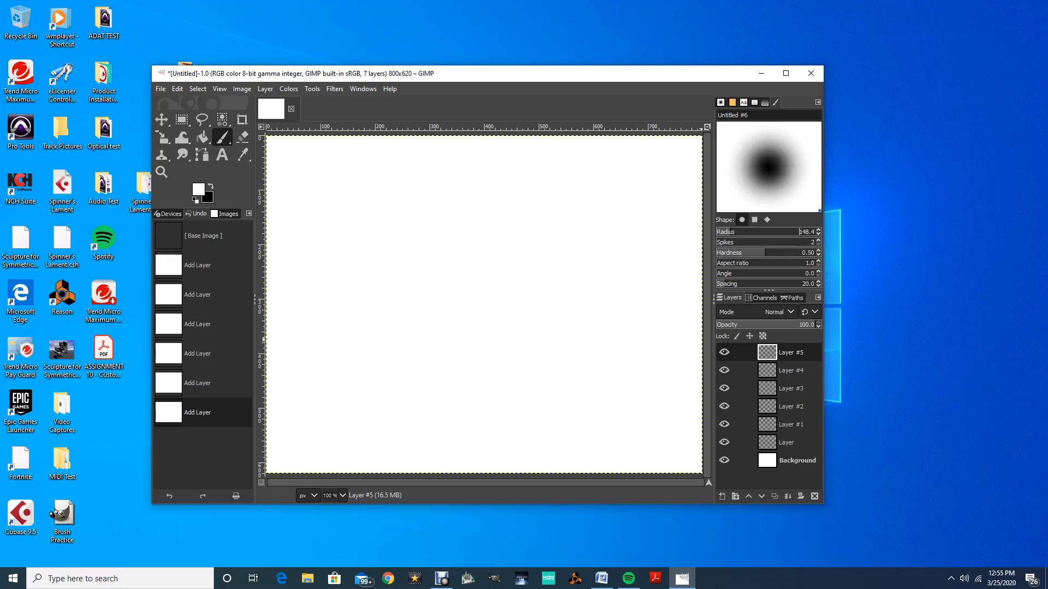
scroll(799, 232, up, 15)
scroll(799, 232, up, 5)
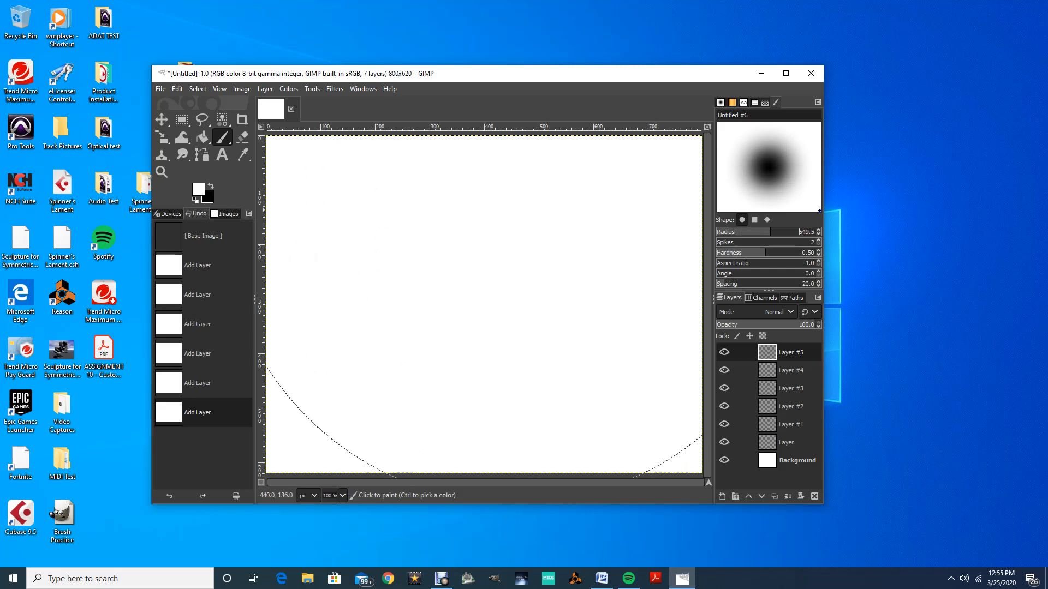
- Reduce the new circular brush's radius to 20.1
scroll(799, 232, down, 15)
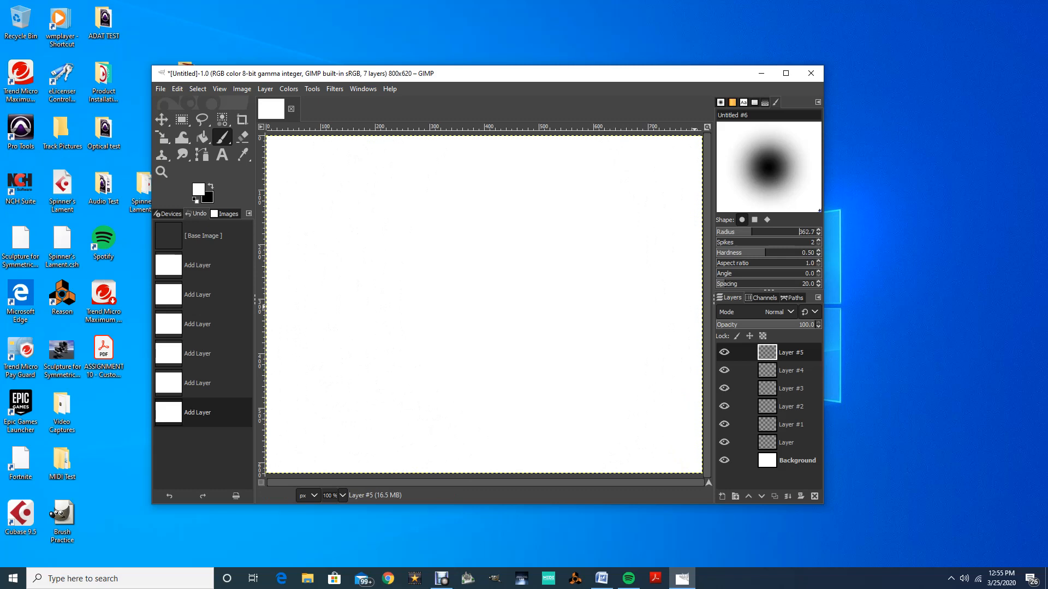
scroll(799, 232, down, 10)
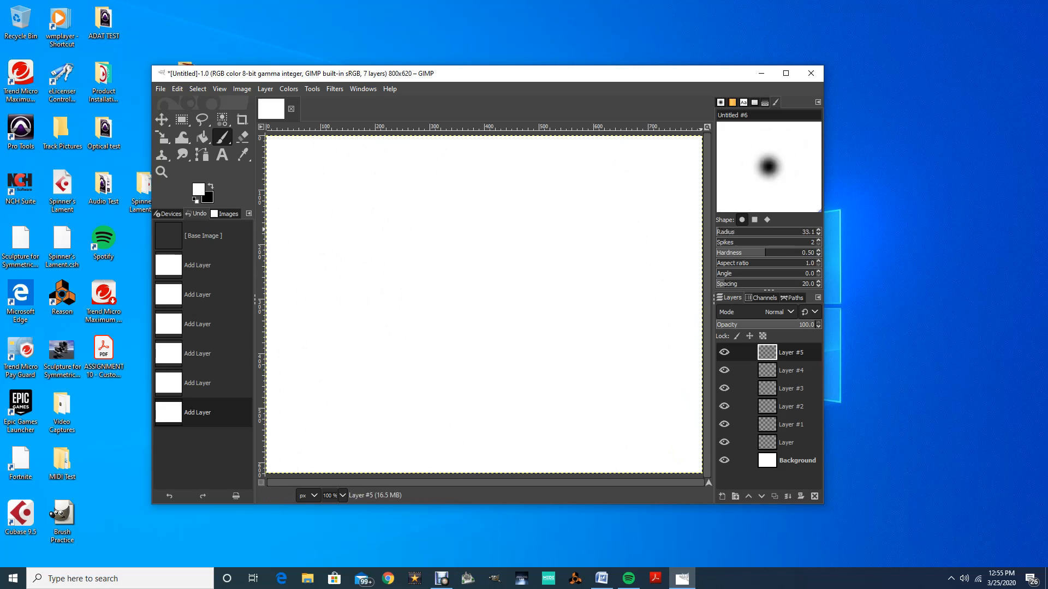
scroll(802, 232, down, 11)
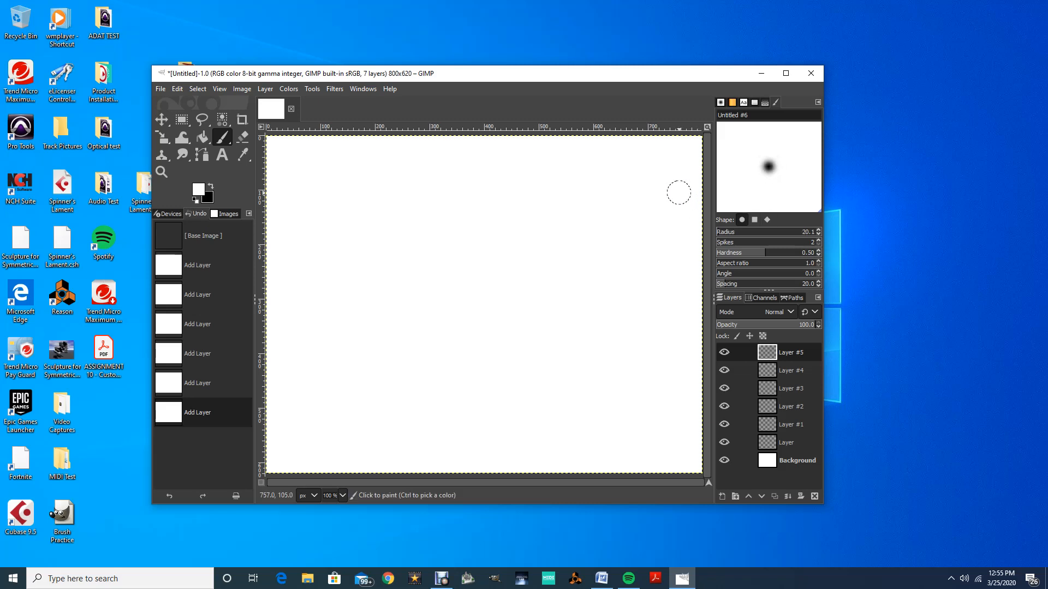
- Raise the brush hardness to 1.00, try 18 spikes, and reduce the spikes to 5
scroll(806, 242, up, 16)
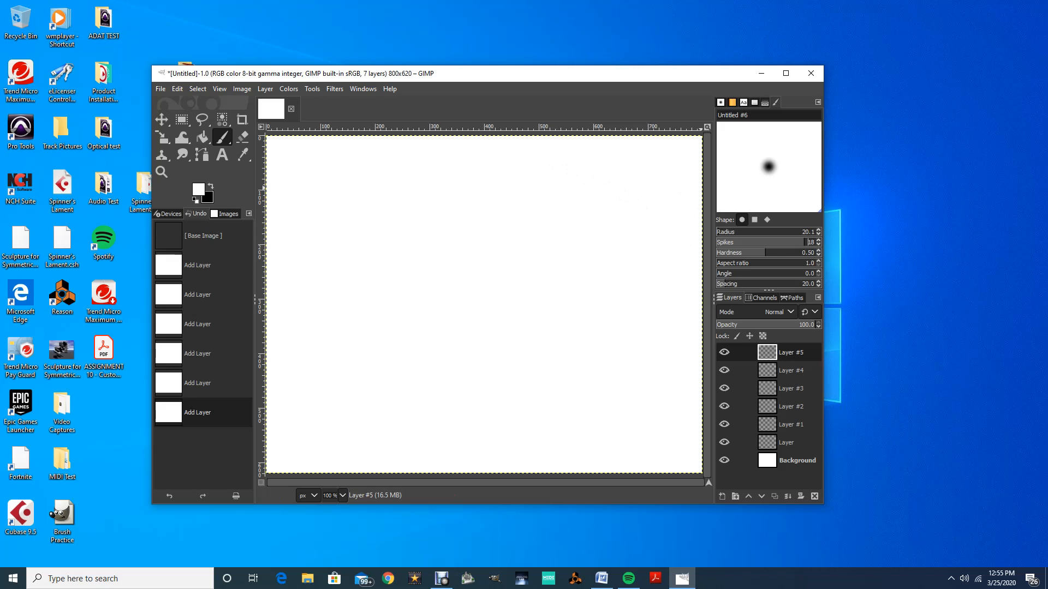
scroll(803, 252, up, 20)
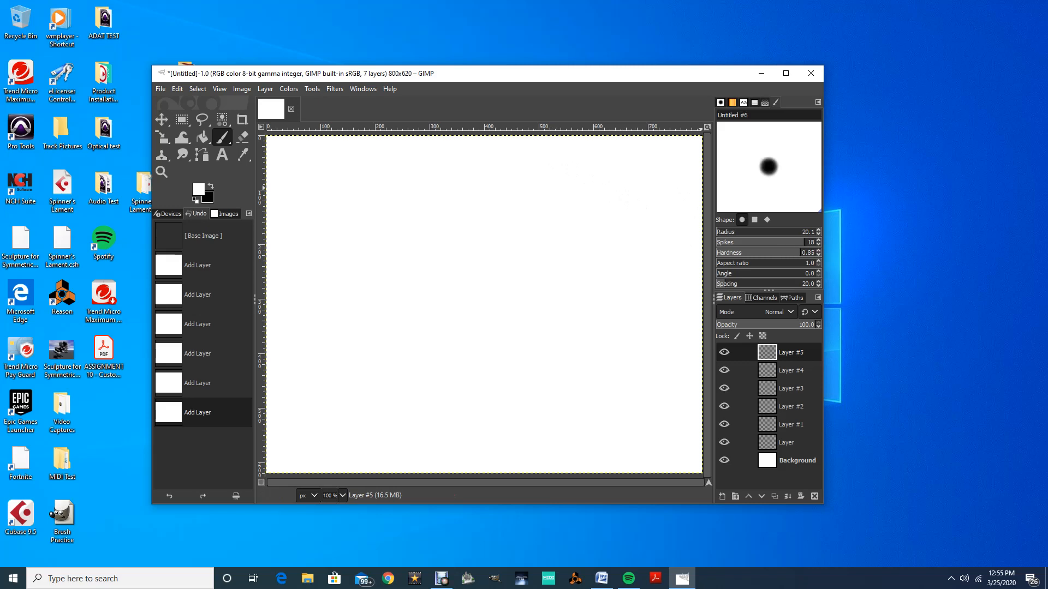
scroll(802, 242, down, 5)
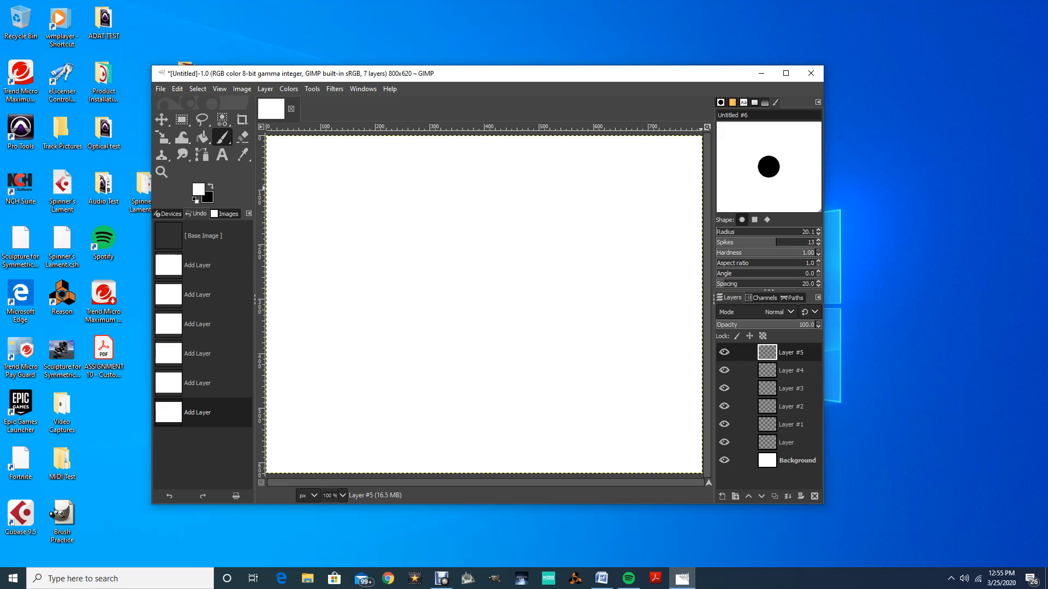
scroll(803, 242, down, 8)
- Set the brush radius to 38.6 and raise its aspect ratio to 3.8
click(730, 230)
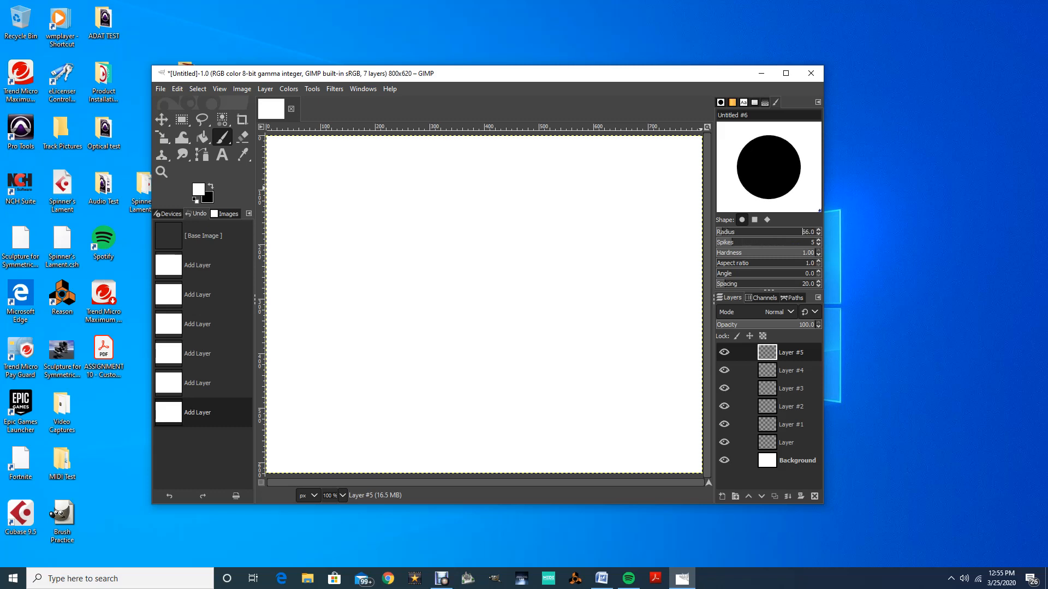
scroll(803, 232, down, 5)
scroll(806, 263, up, 10)
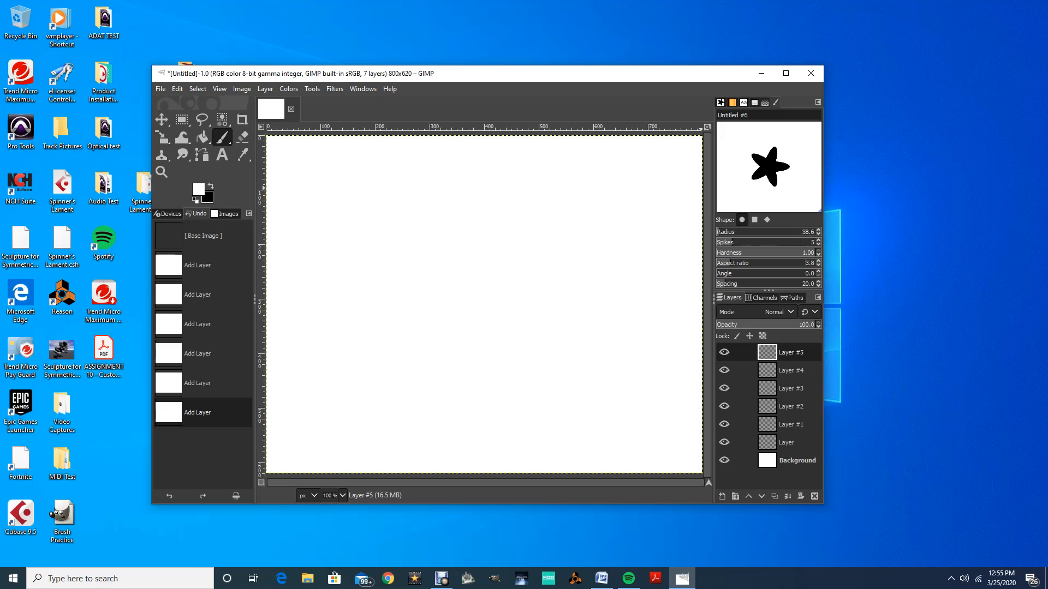
- Try other aspect ratios down to 2.4 and raise the brush spikes to 16
scroll(806, 263, down, 8)
scroll(806, 263, up, 4)
scroll(805, 263, down, 1)
scroll(806, 263, down, 1)
scroll(808, 242, up, 9)
scroll(808, 242, up, 2)
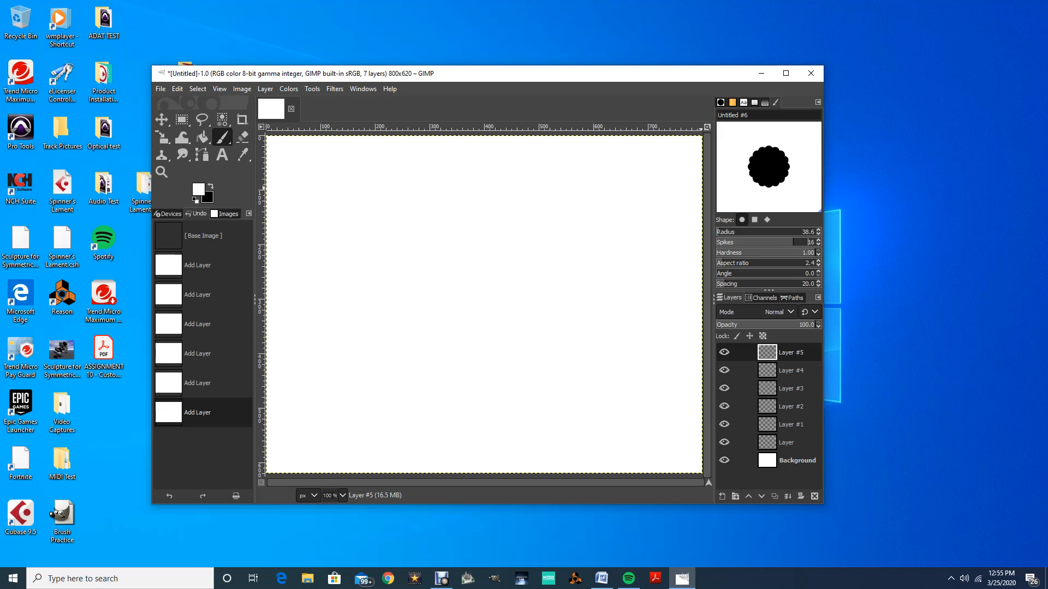
- Shape the brush into a flat ellipse with 2 spikes, an aspect ratio of 5.1 and a spacing of 49.1
scroll(808, 242, down, 13)
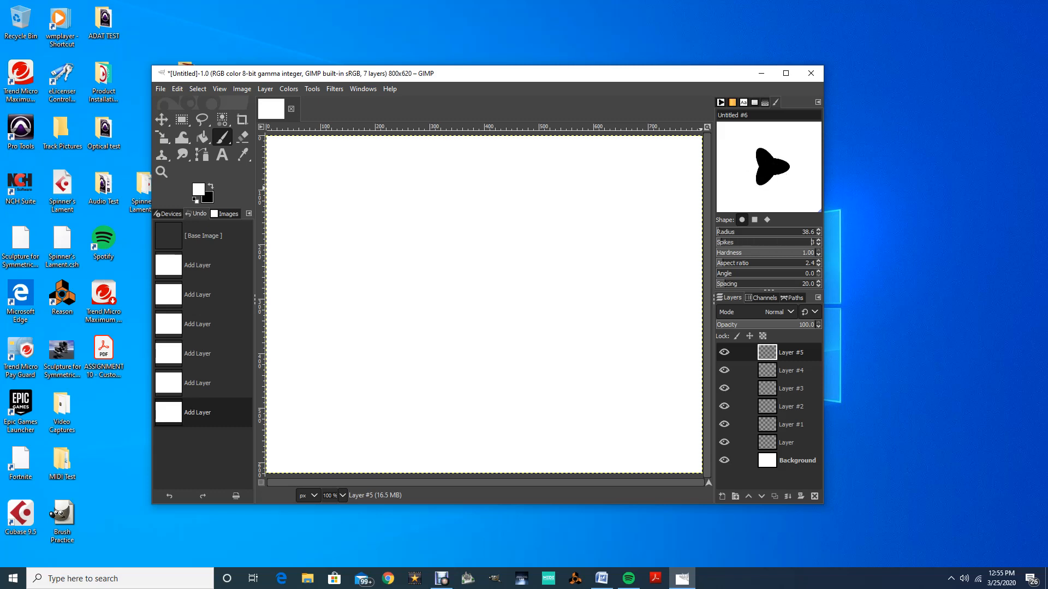
scroll(812, 242, down, 1)
scroll(807, 263, up, 10)
scroll(806, 263, down, 15)
scroll(807, 263, up, 10)
scroll(802, 284, up, 5)
scroll(803, 283, up, 2)
- Swap the foreground colour from white to black, testing the brush on the canvas before and after and undoing both strokes
click(580, 202)
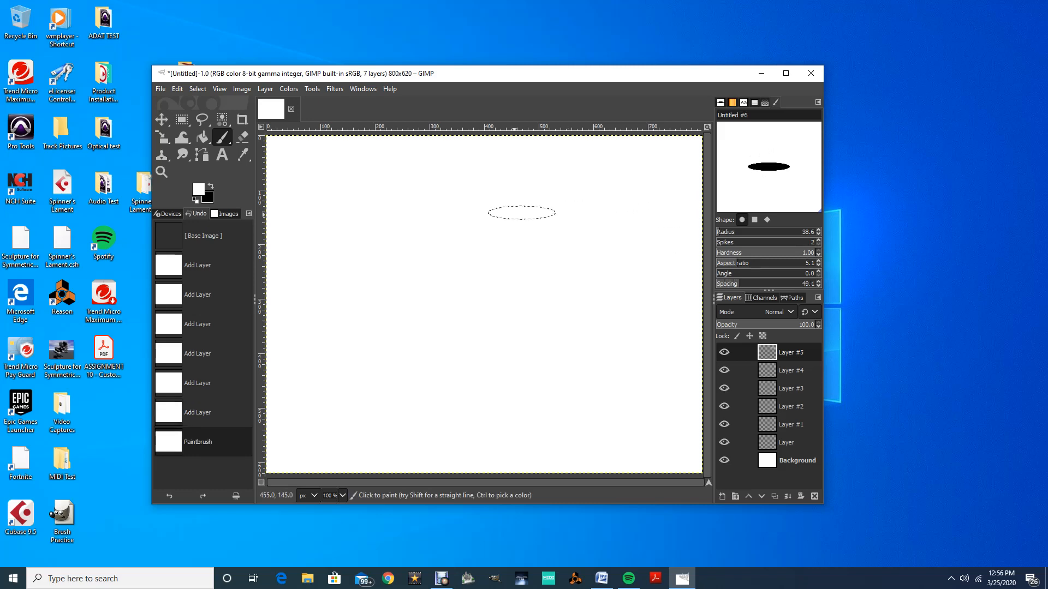
key(ctrl+z)
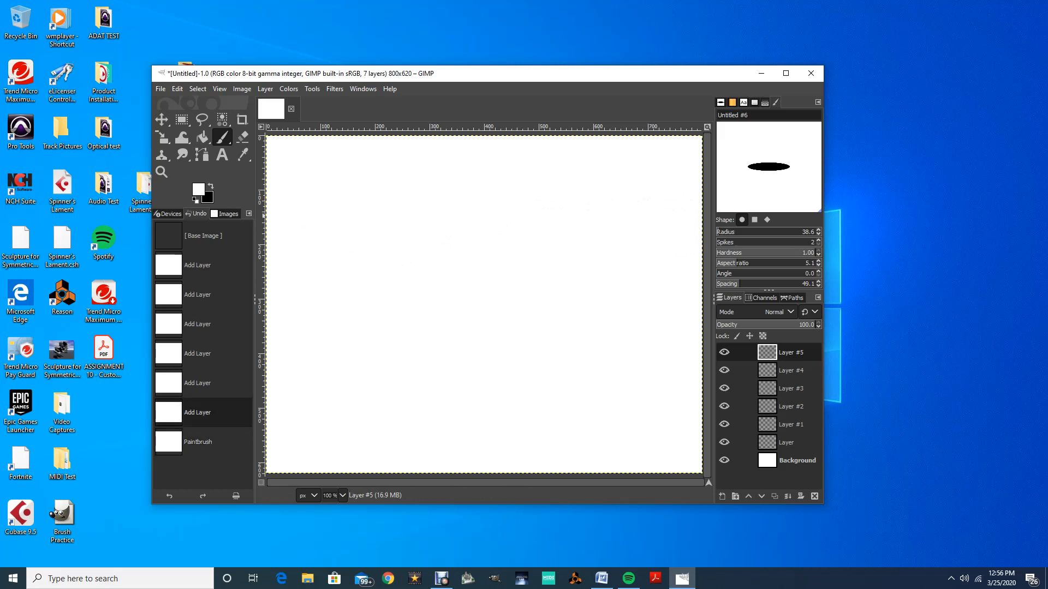
key(x)
mouse_move(672, 200)
mouse_down()
mouse_move(531, 197)
mouse_move(423, 211)
mouse_move(361, 194)
mouse_up()
key(ctrl+z)
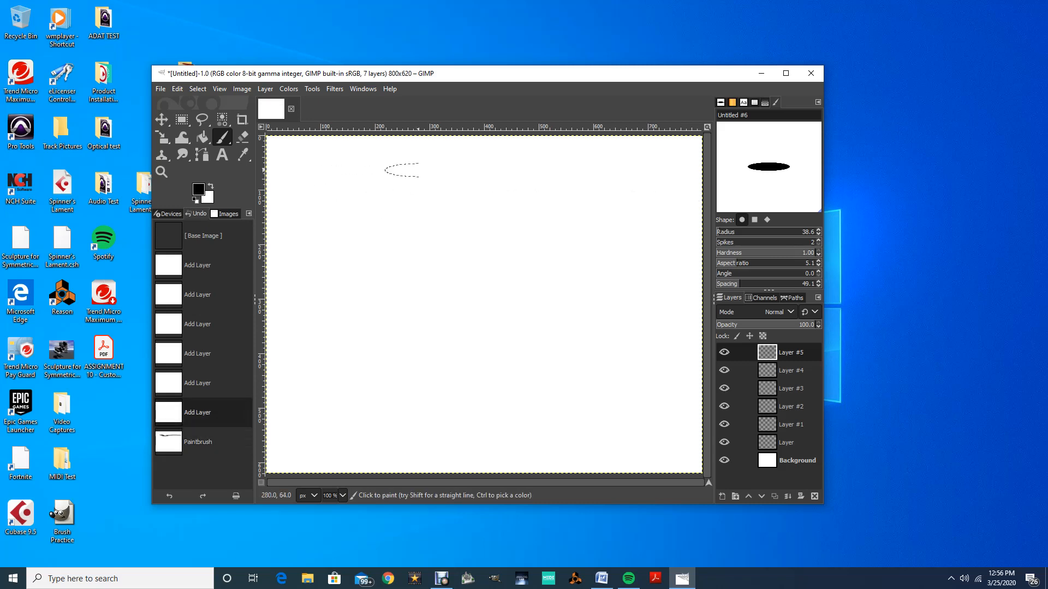
- Try a brush spacing of 110.3 and a hardness of 0.51, painting a test stroke for each and undoing it
drag(741, 285, 769, 285)
mouse_move(674, 214)
mouse_down()
mouse_move(583, 204)
mouse_move(427, 239)
mouse_move(383, 237)
mouse_move(288, 167)
mouse_up()
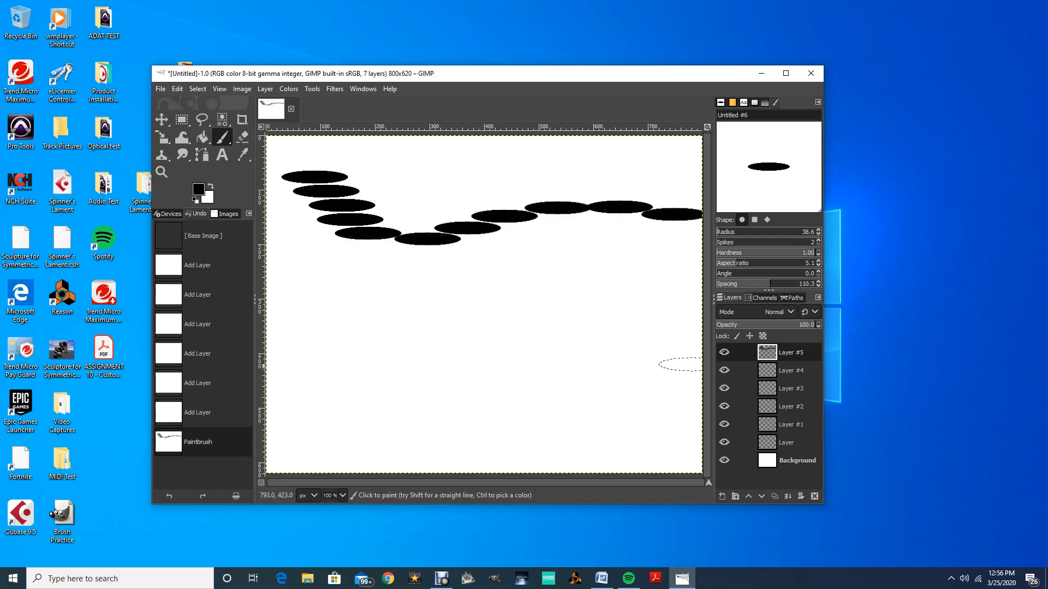
key(ctrl+z)
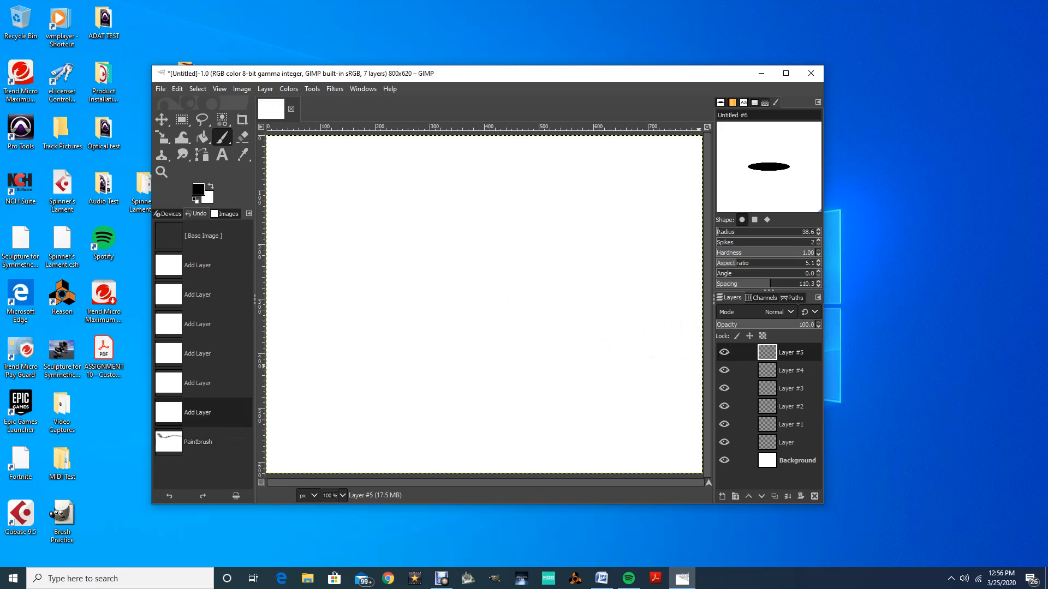
drag(816, 253, 766, 253)
drag(674, 214, 311, 216)
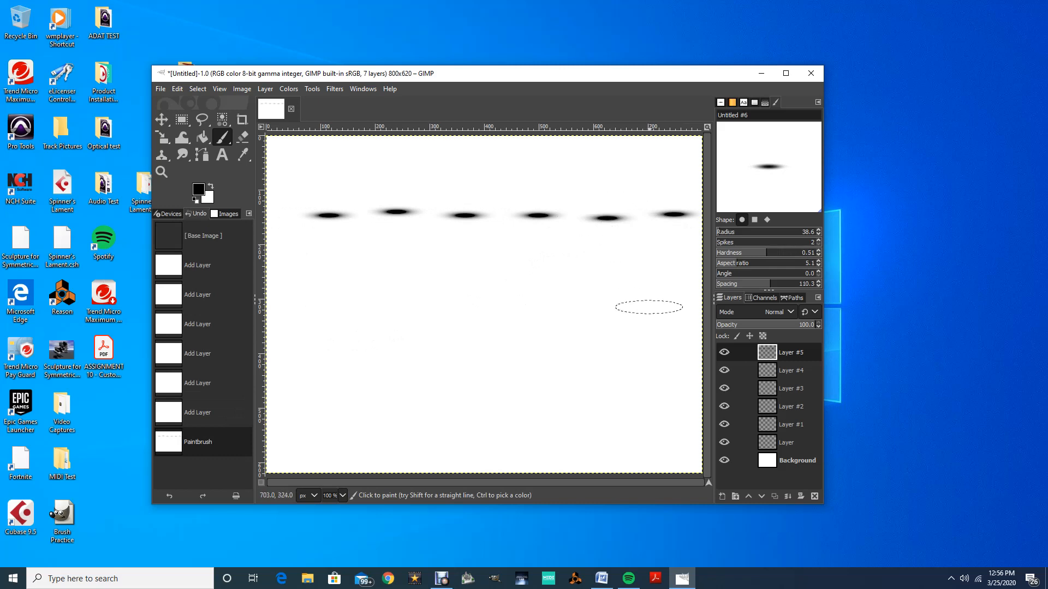
key(ctrl+z)
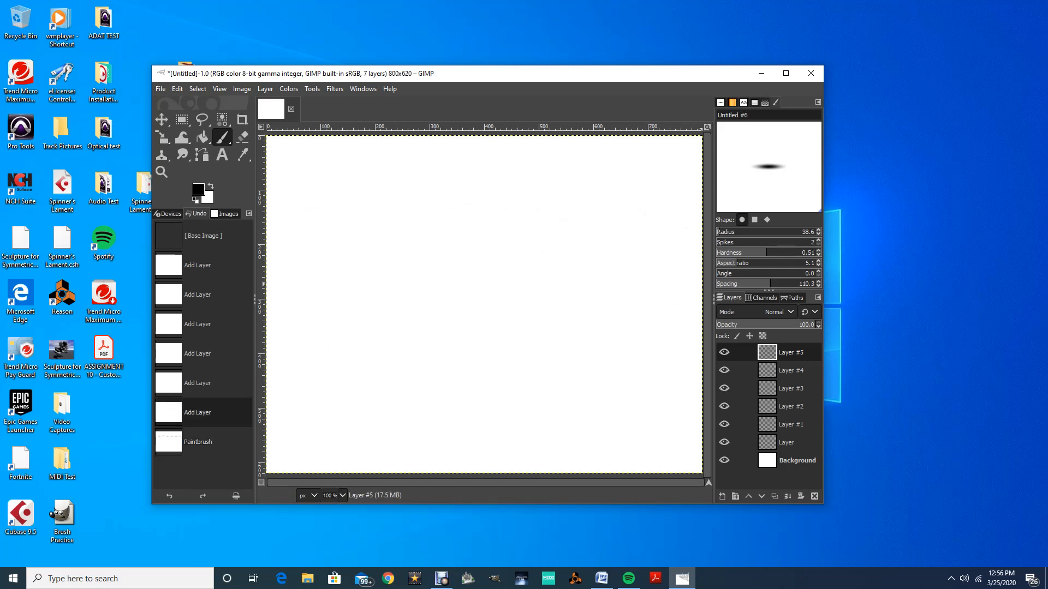
- Set the brush angle to 36.6 and the radius to 60.5, and undo a test stroke painted across the canvas
mouse_move(716, 273)
mouse_down()
mouse_move(750, 273)
mouse_move(737, 272)
mouse_up()
drag(775, 232, 789, 232)
drag(662, 227, 283, 230)
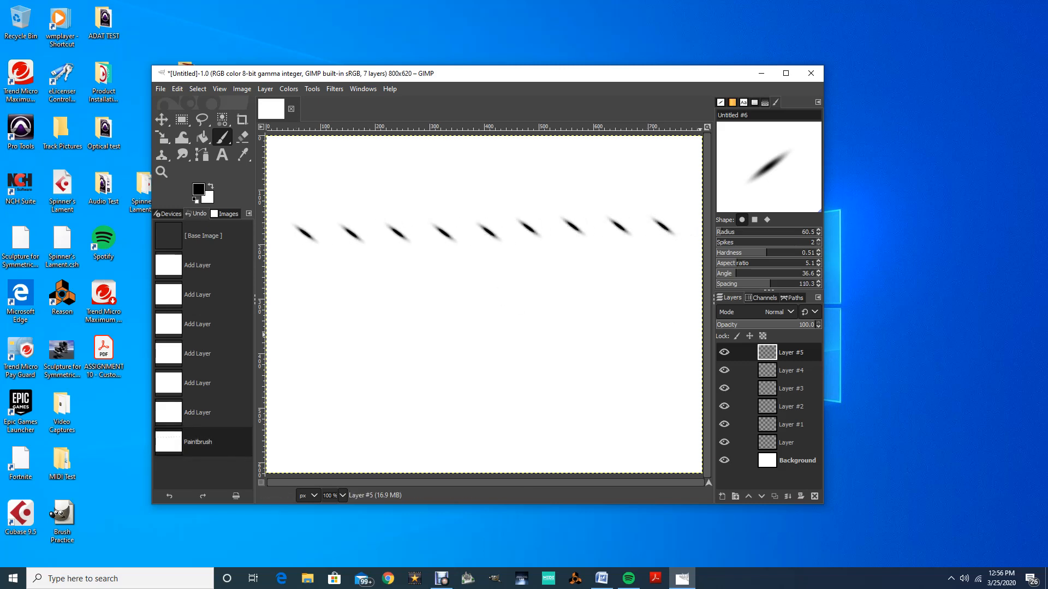
key(ctrl+z)
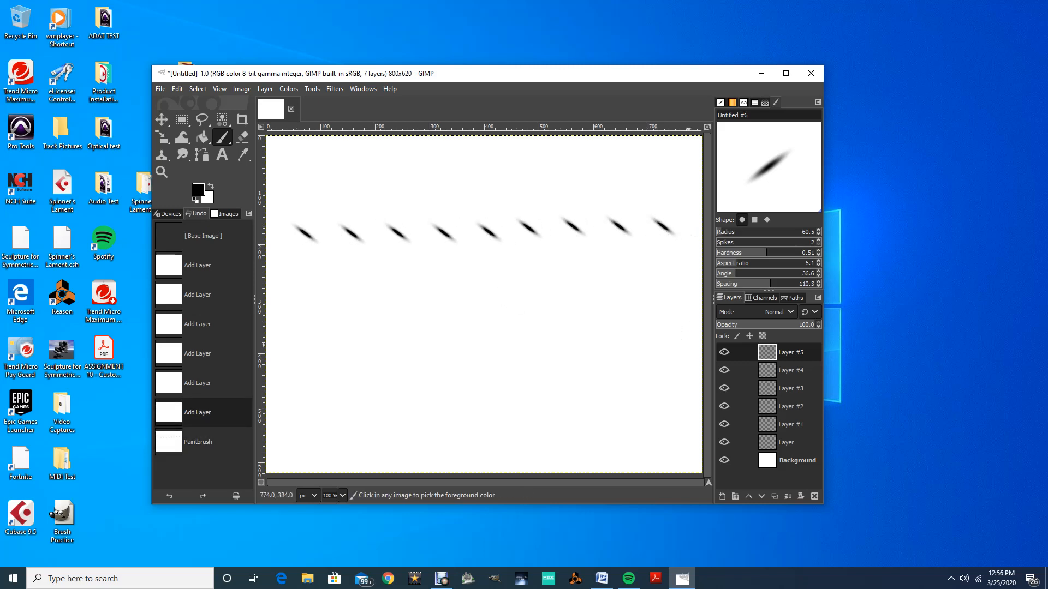
- Try brush spacings of 83.0 and 52.4, painting a test stroke for each and undoing it
drag(770, 284, 756, 284)
drag(674, 202, 371, 196)
key(ctrl+z)
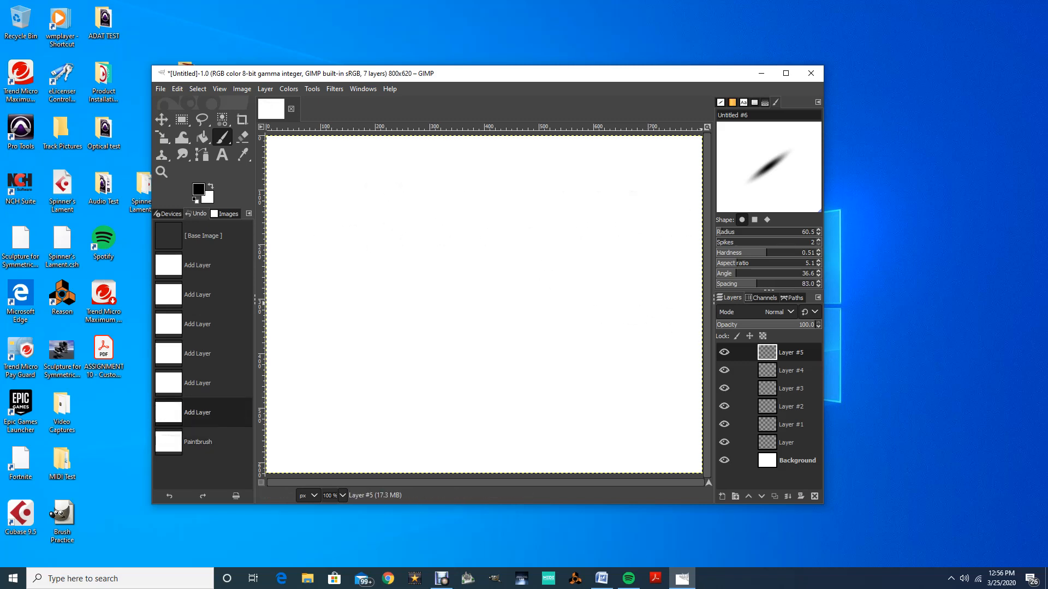
drag(756, 284, 741, 283)
drag(668, 203, 335, 191)
key(ctrl+z)
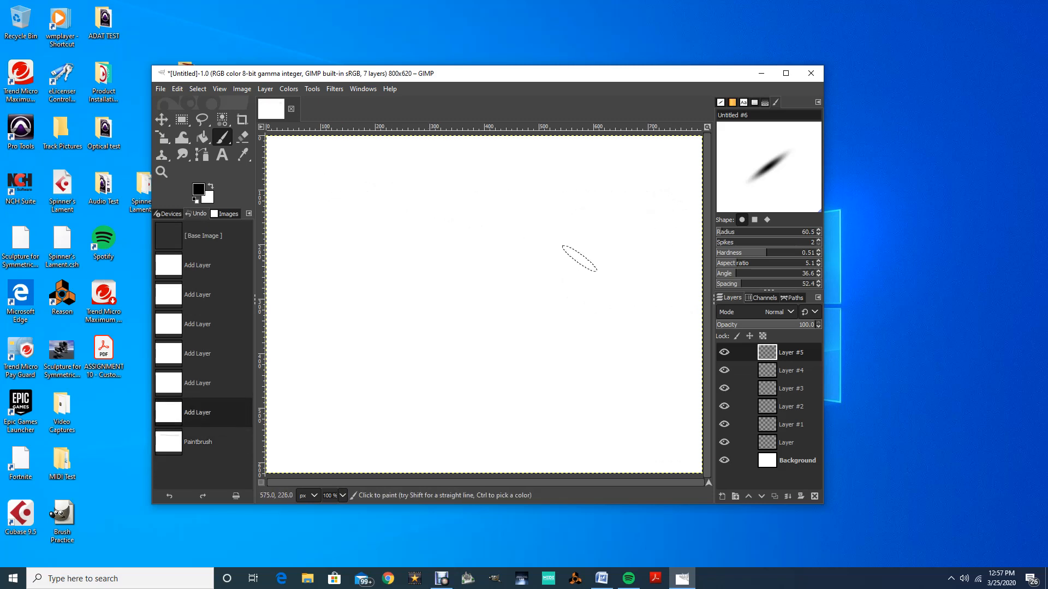
- Set the brush spacing to 30.5 and the hardness to 0.37, undoing a test stroke after each change
drag(741, 283, 729, 284)
drag(628, 199, 287, 190)
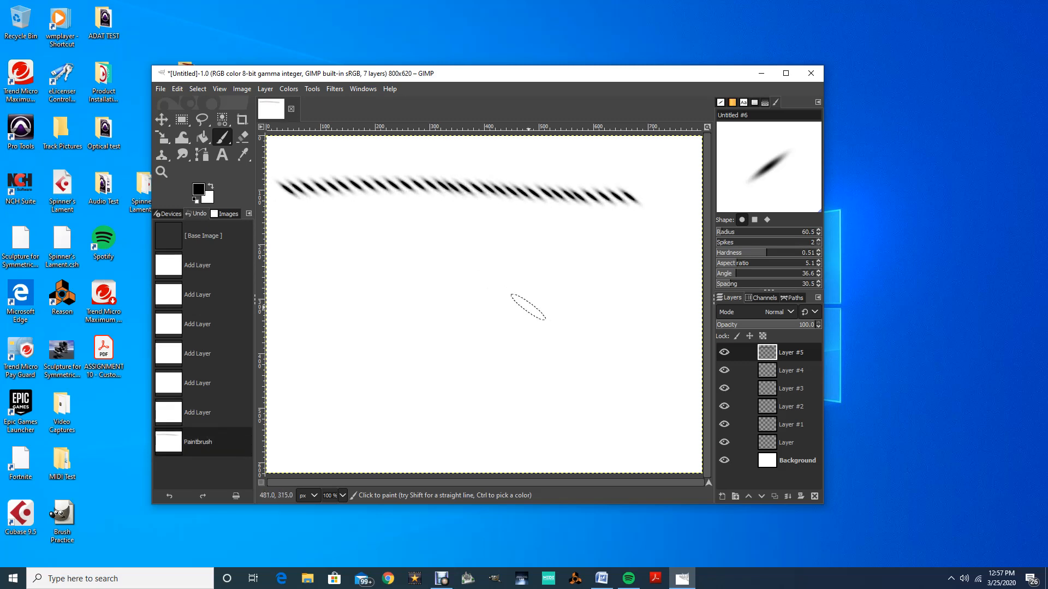
key(ctrl+z)
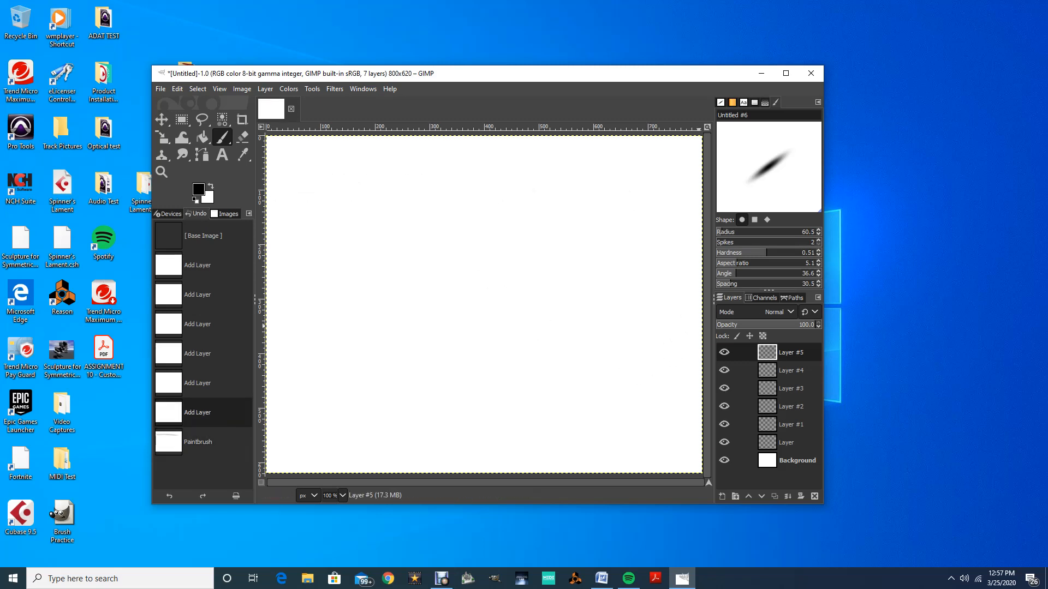
drag(766, 253, 752, 252)
drag(685, 218, 325, 195)
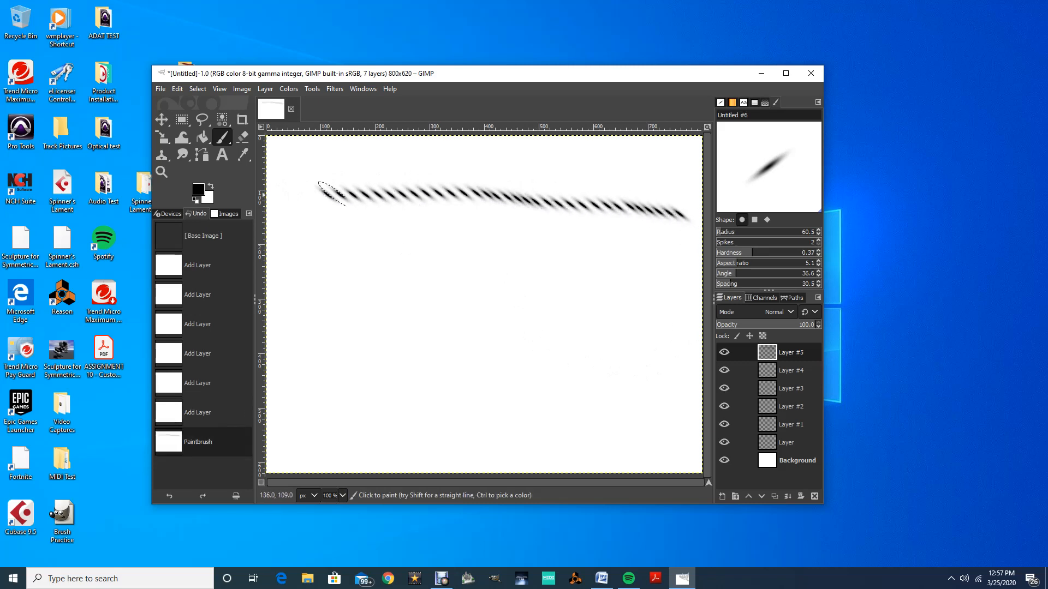
key(ctrl)
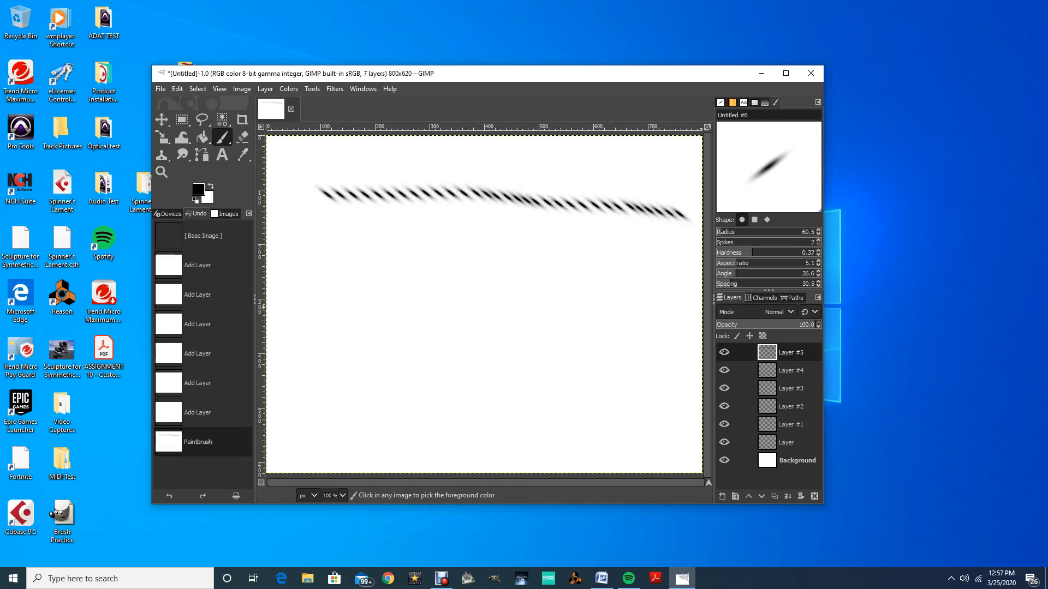
key(ctrl+z)
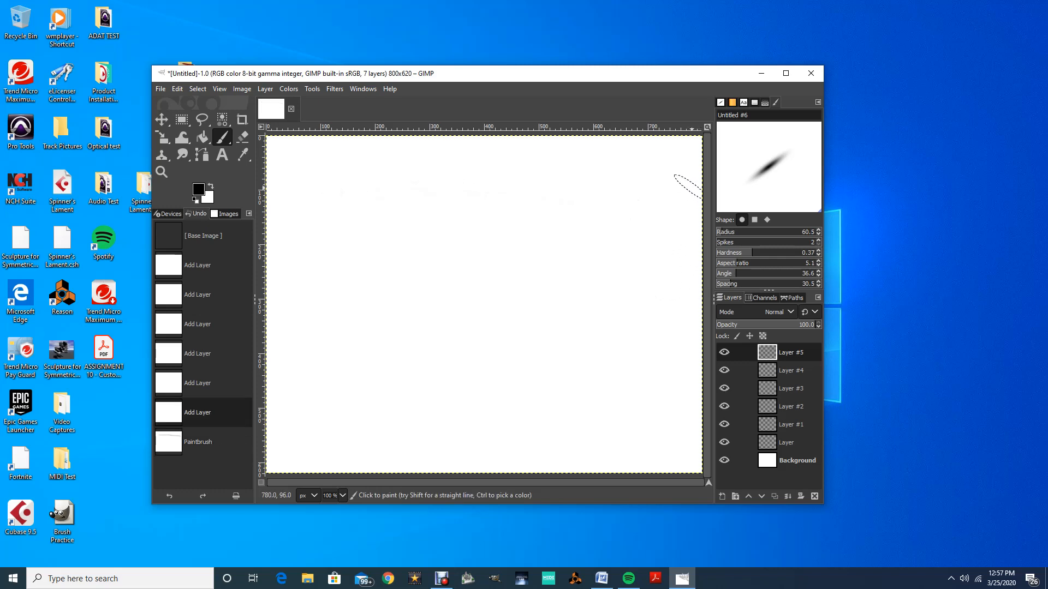
- Paint a straight horizontal line about 680 px long across the upper canvas on Layer #5, undoing and redrawing it twice
click(680, 189)
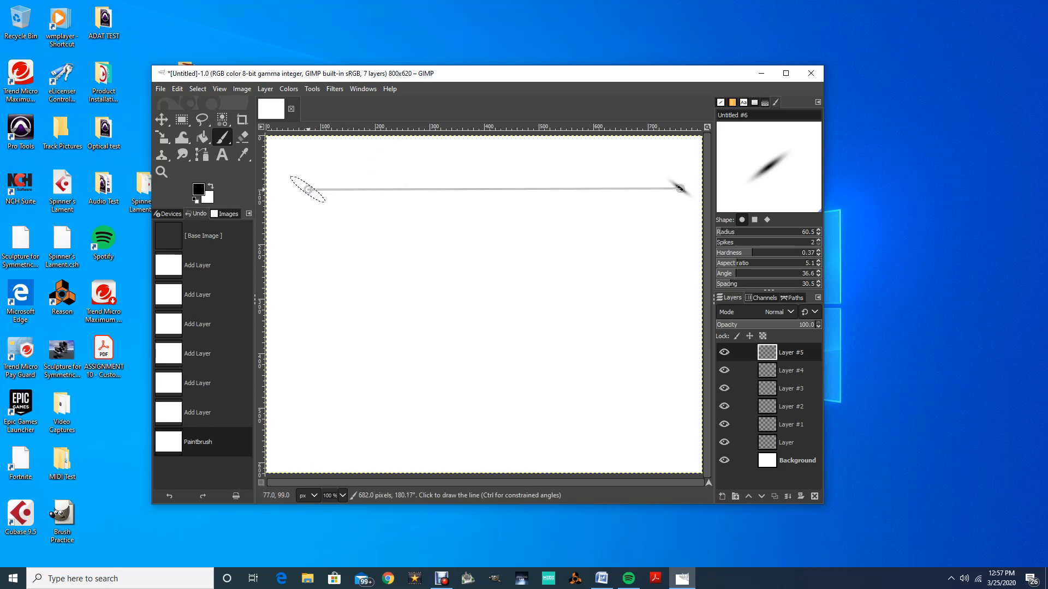
shift+click(309, 189)
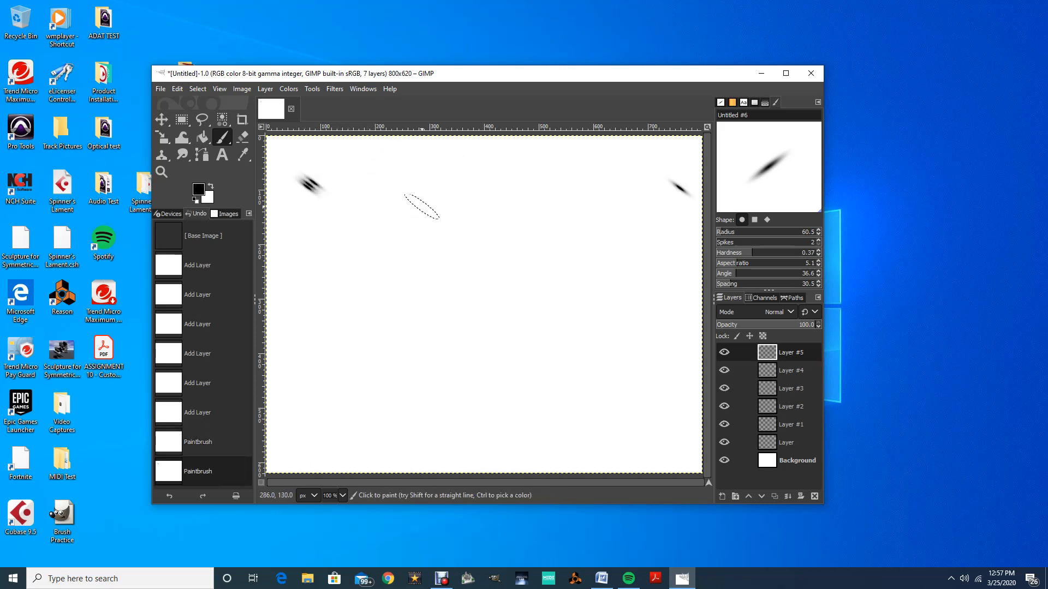
key(ctrl+z)
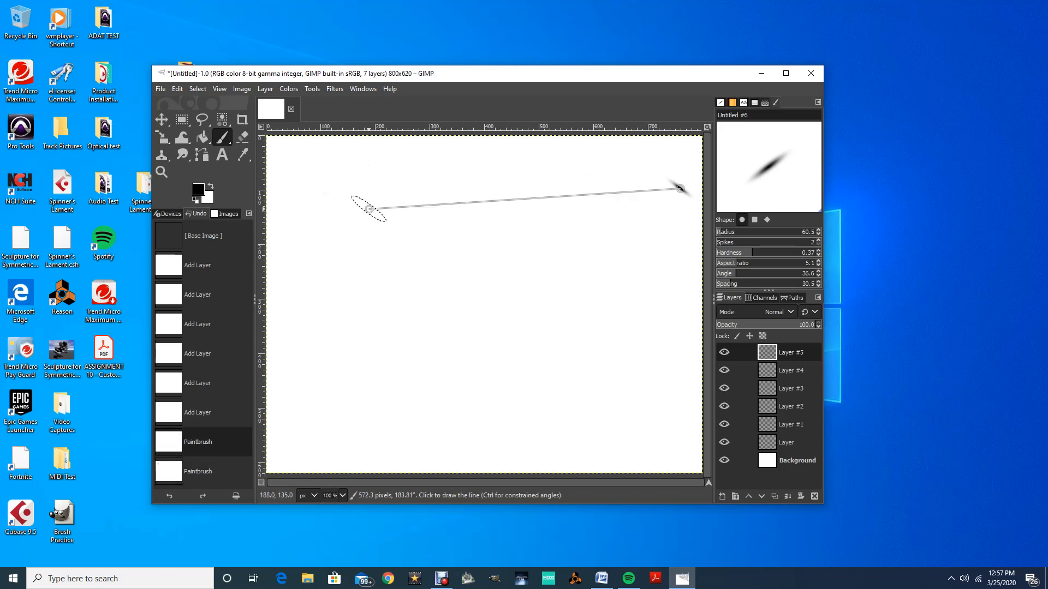
shift+click(307, 189)
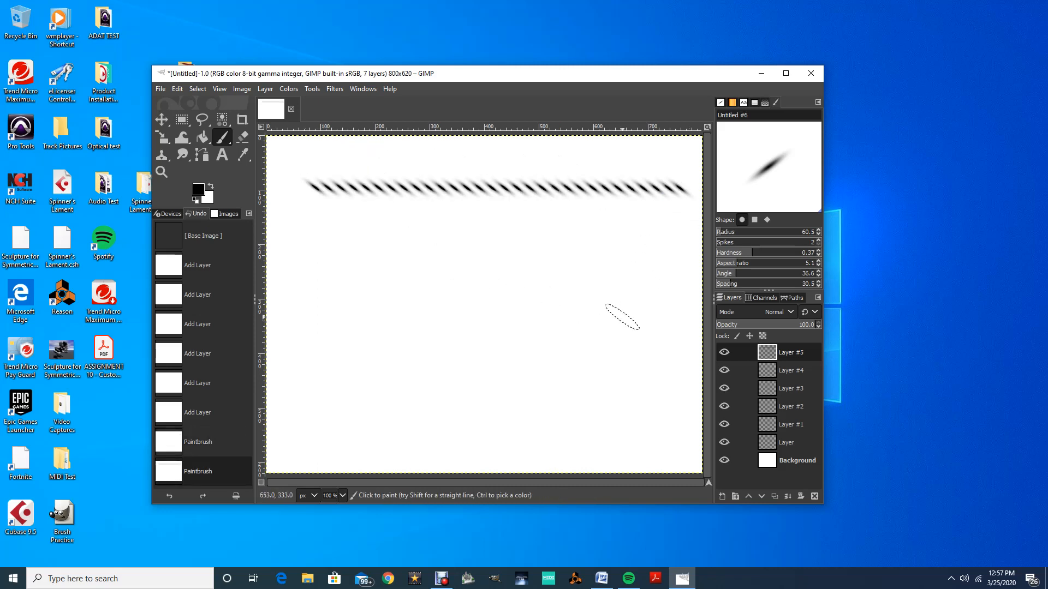
key(ctrl+z)
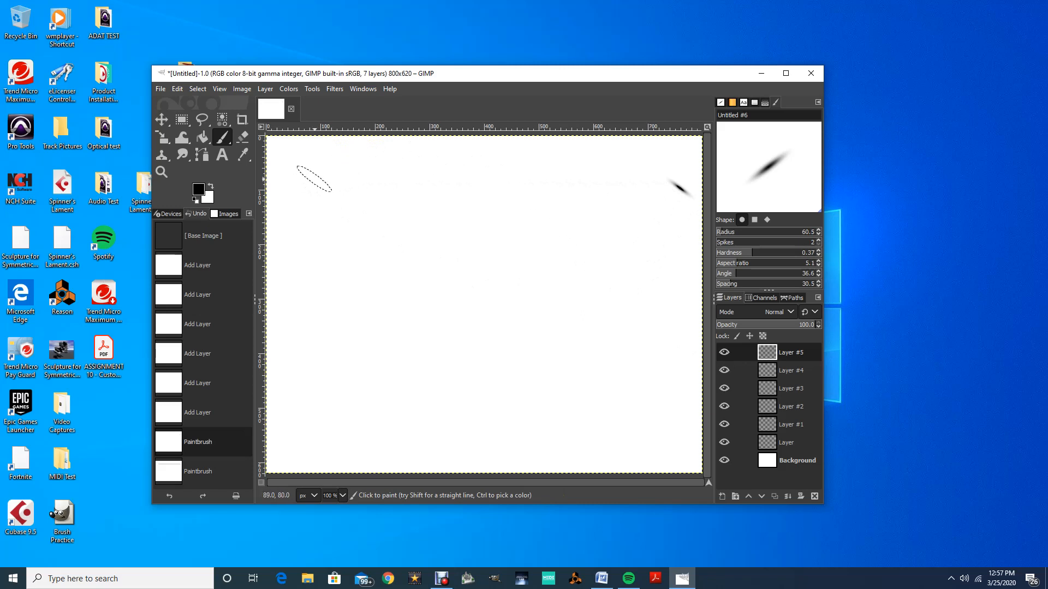
key(shift)
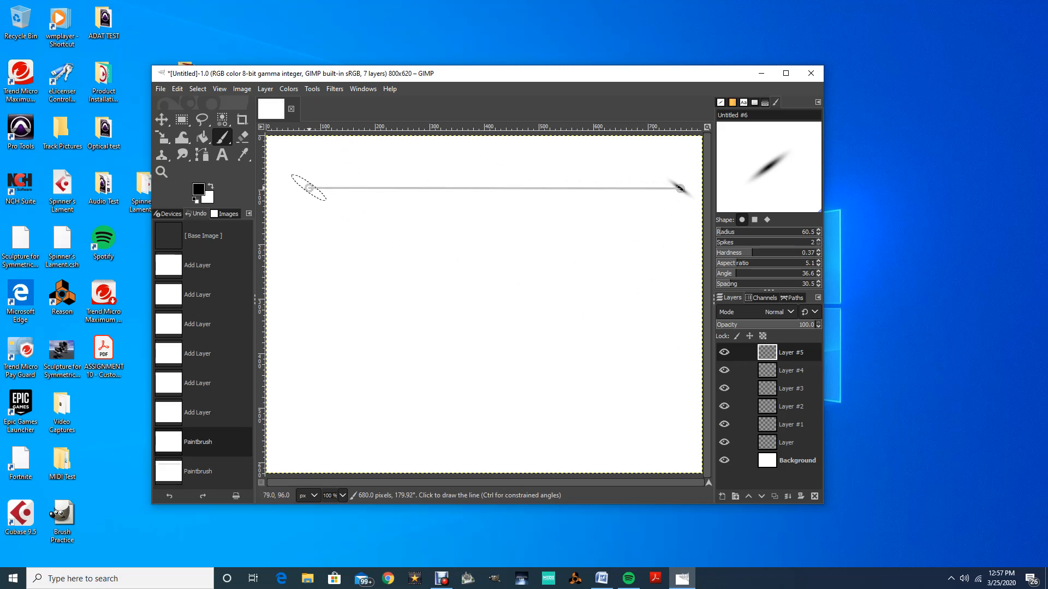
shift+click(308, 187)
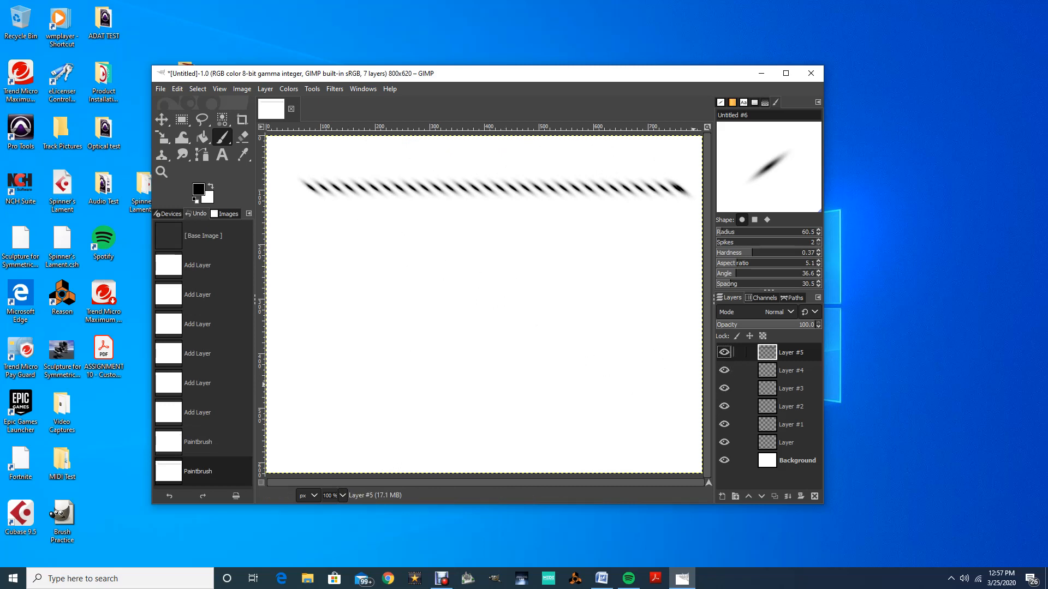
- Rename the painted layer, Layer #5, as Feather
double_click(791, 352)
text(Feather)
- Make Layer #4 the active layer and change the brush shape to square
click(791, 371)
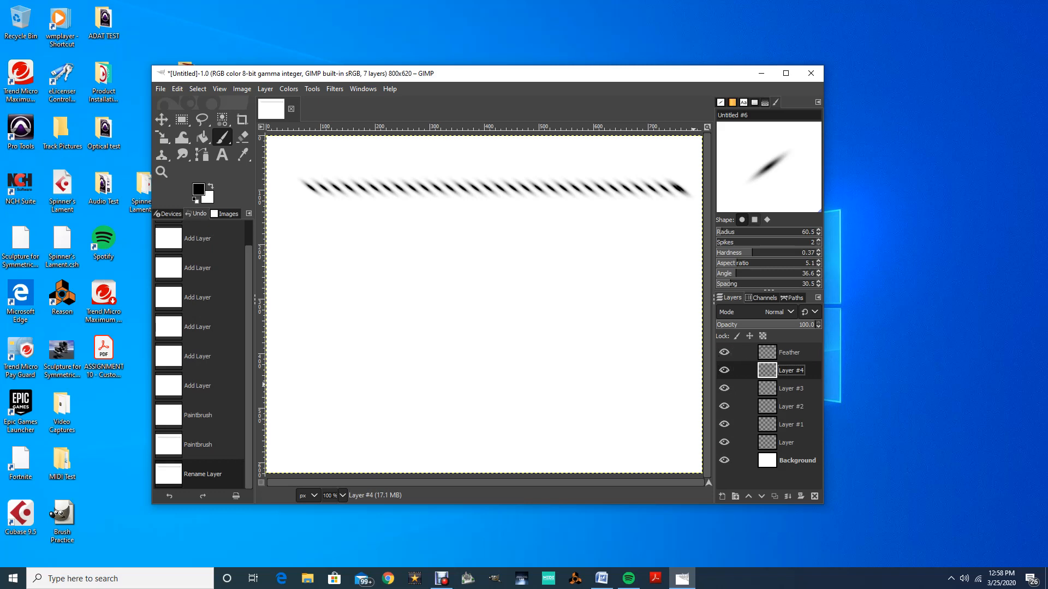
click(754, 219)
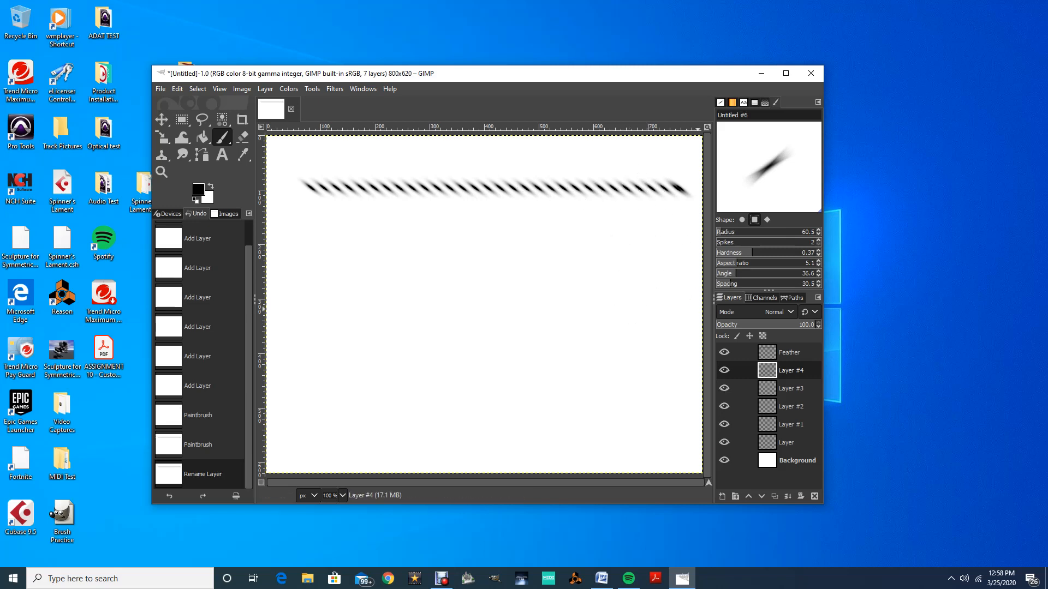
- Set the brush radius to 335.2, aspect ratio to 20.0, angle to 60.3 and spikes to 13
drag(748, 233, 799, 232)
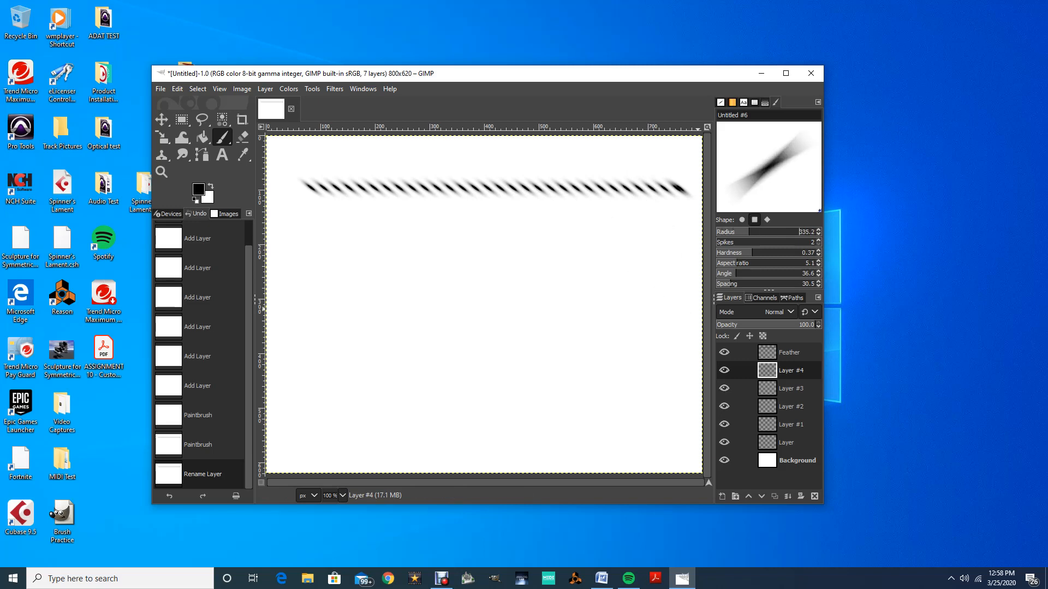
drag(738, 263, 802, 263)
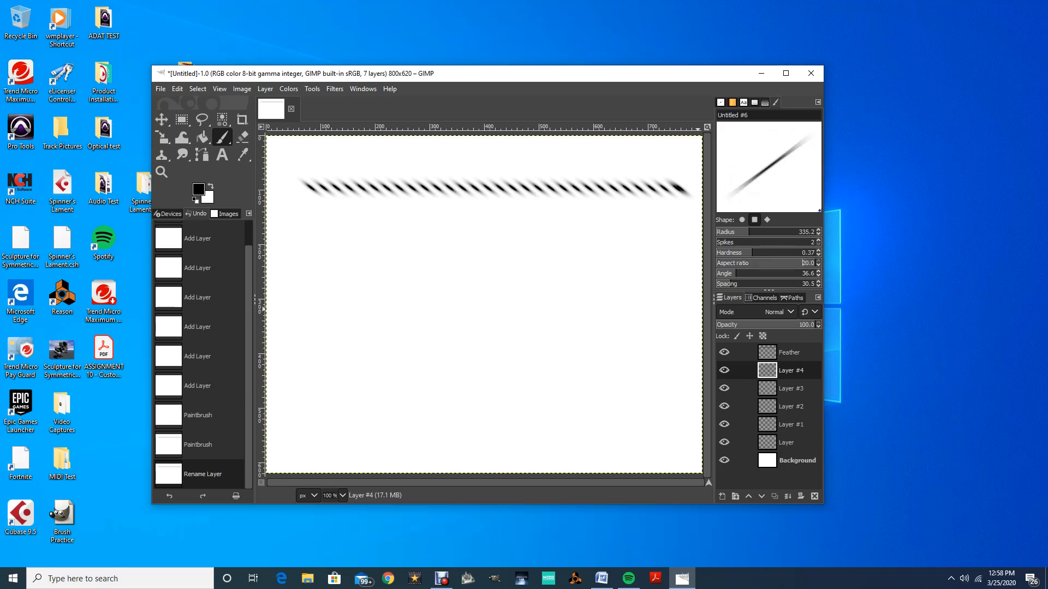
drag(801, 273, 802, 274)
scroll(808, 241, up, 8)
scroll(808, 241, up, 10)
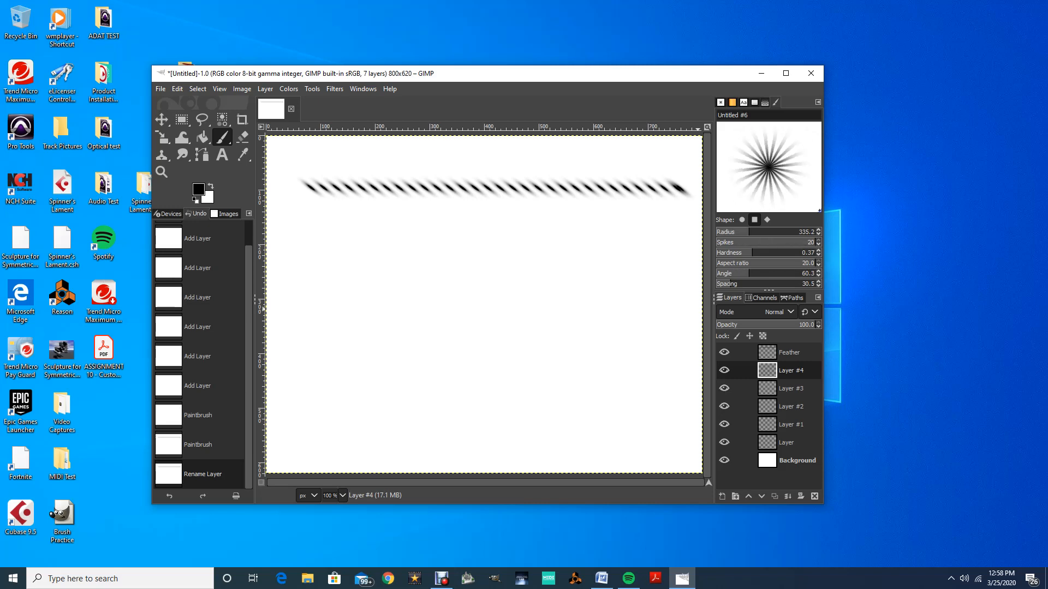
scroll(808, 241, down, 7)
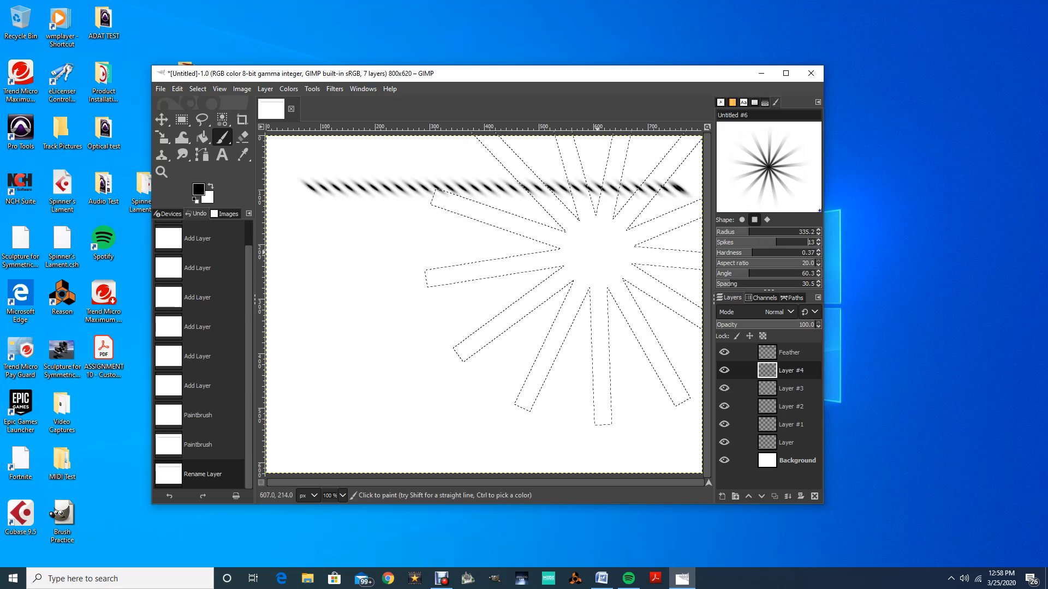
- Set the brush angle to 124.6, aspect ratio to 5.7, hardness to 0.84 and radius to 16.6
mouse_move(748, 273)
mouse_down()
mouse_move(797, 263)
mouse_move(743, 263)
mouse_up()
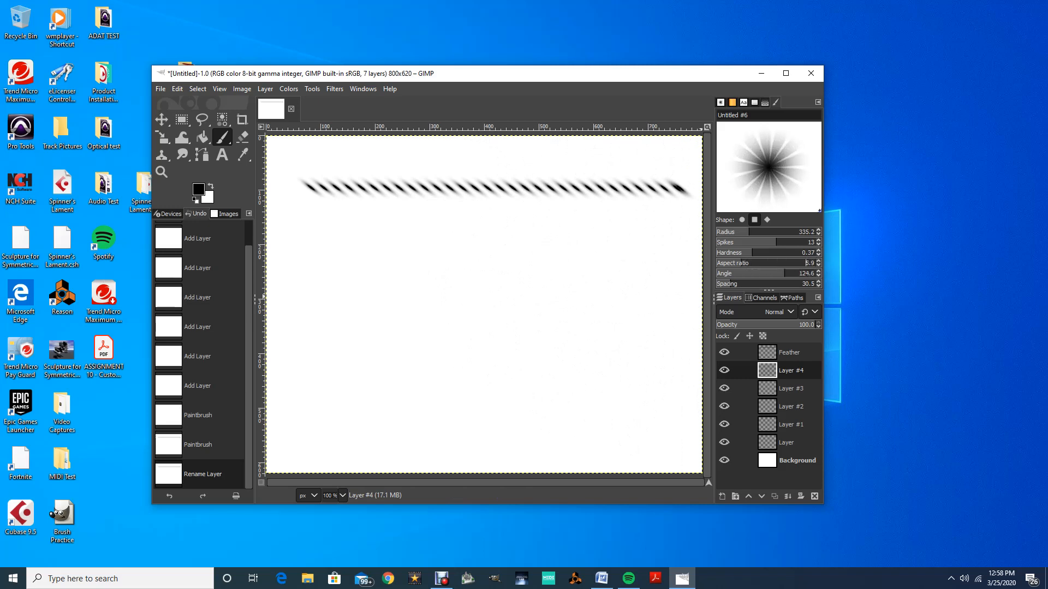
scroll(806, 263, down, 2)
click(802, 252)
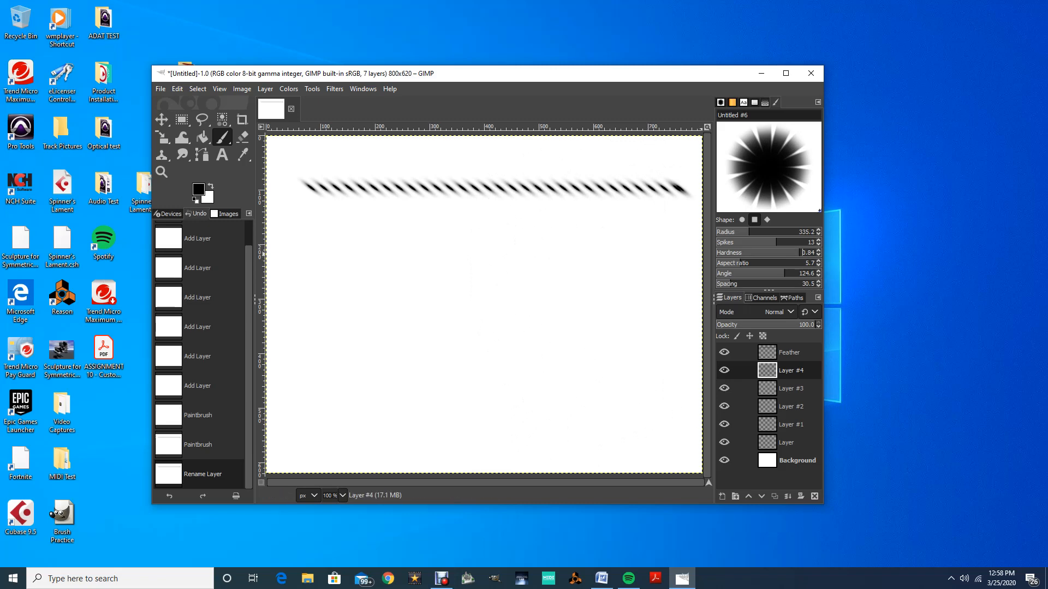
drag(748, 232, 721, 232)
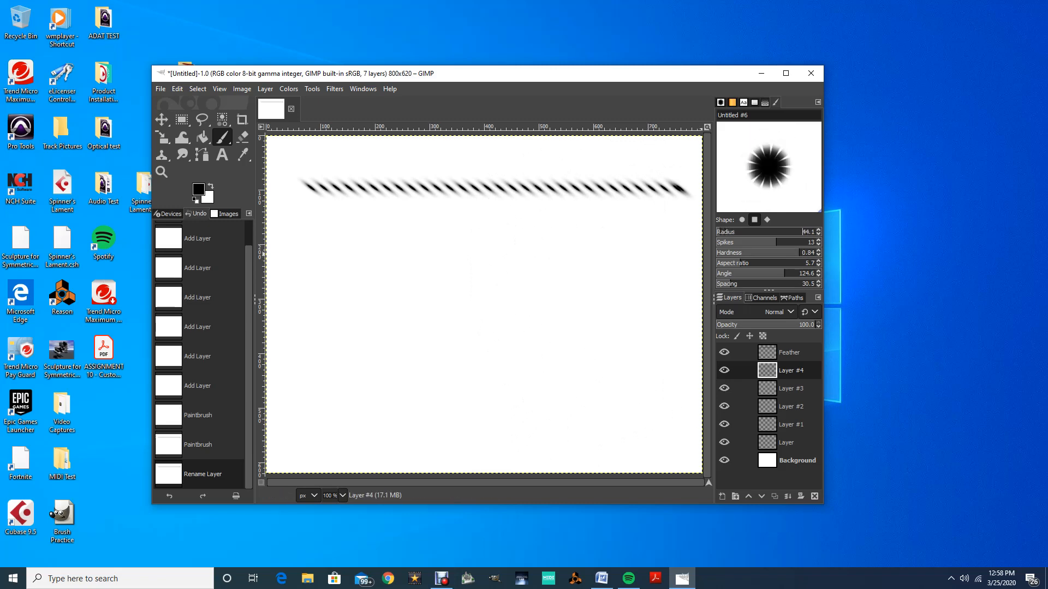
scroll(802, 232, down, 3)
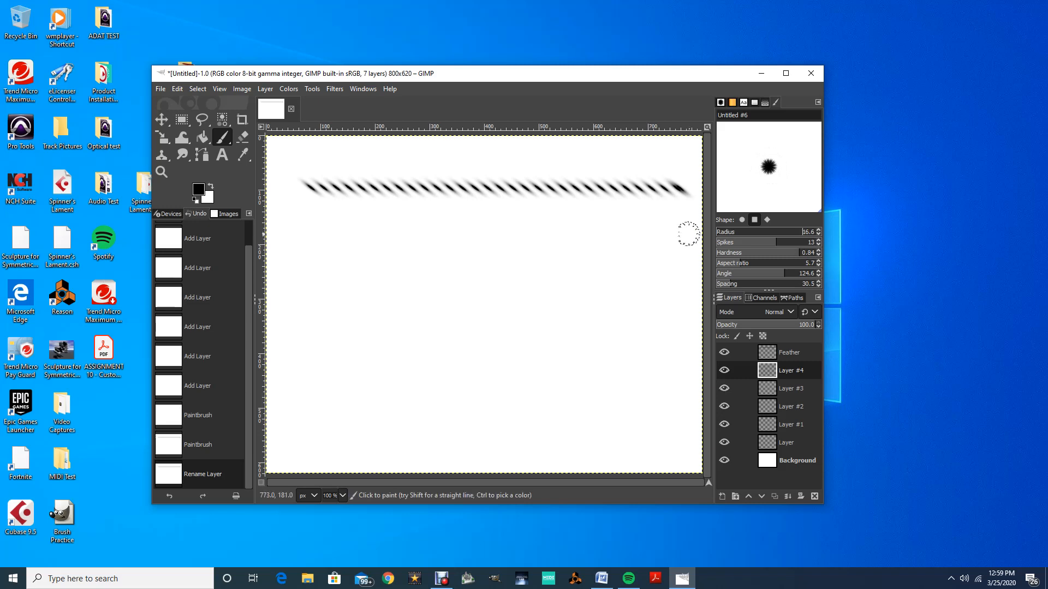
- Test the spiked brush with two dabs and a horizontal stroke on Layer #4, and undo all of them
click(685, 260)
click(681, 260)
drag(661, 262, 434, 261)
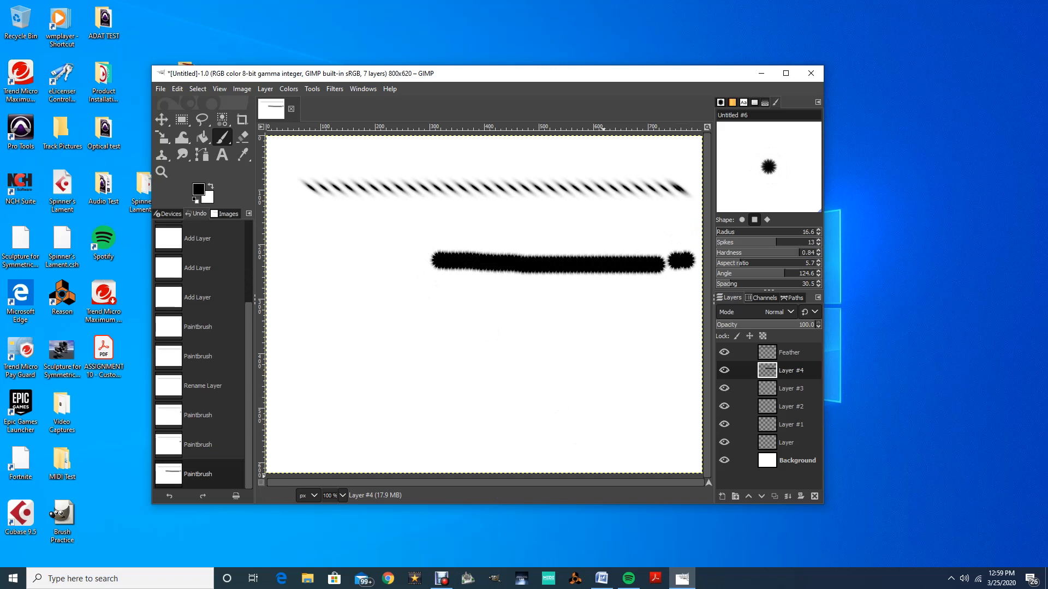
key(ctrl)
key(ctrl+z)
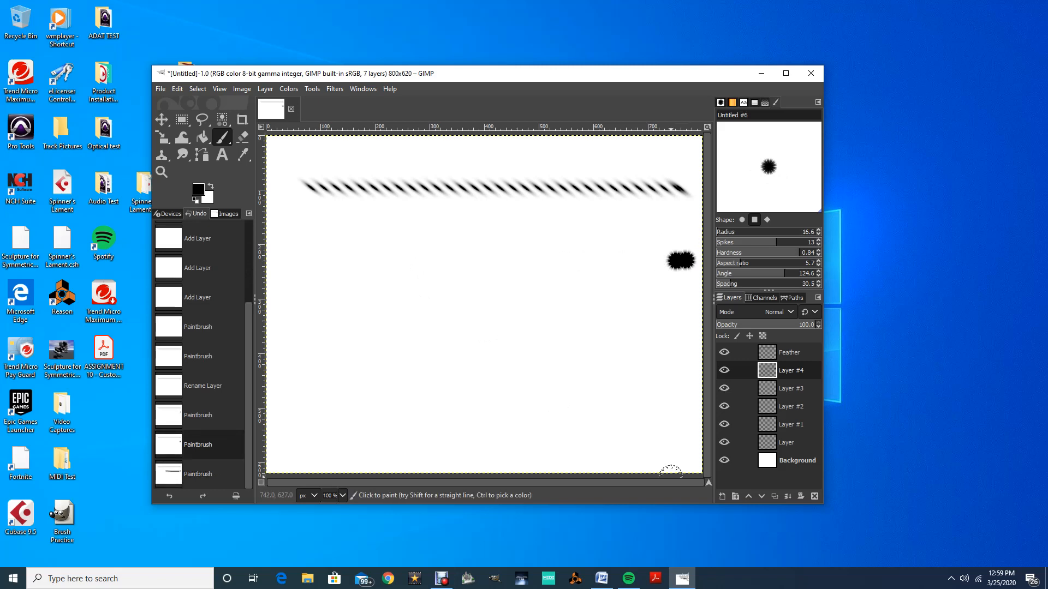
key(ctrl+z)
key(ctrl+z)
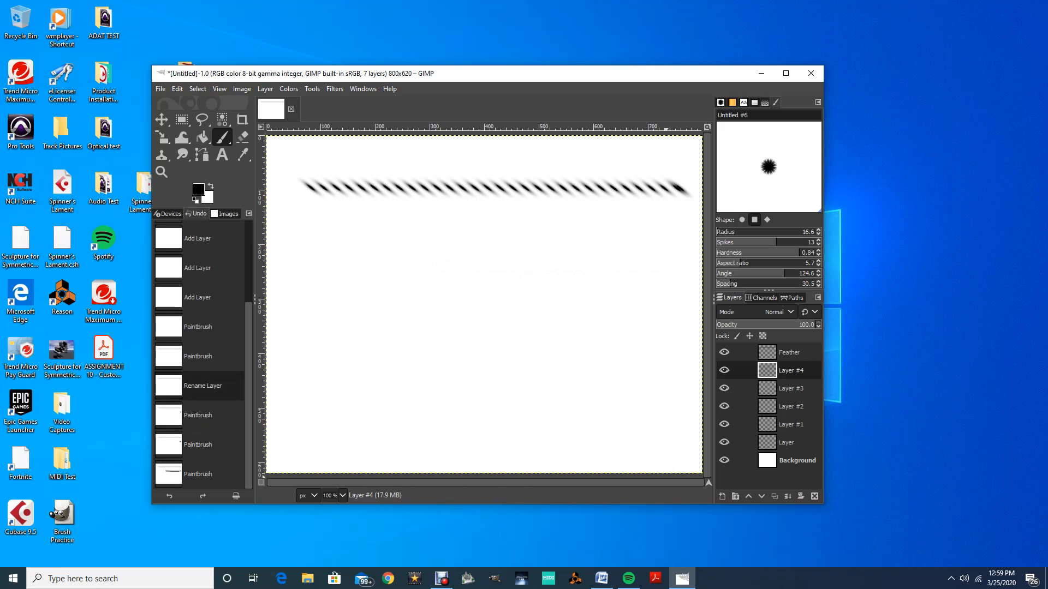
- Lower the brush hardness to 0.69 and on to 0.42, undoing a test stroke after each change
drag(797, 252, 784, 252)
drag(671, 274, 410, 272)
key(ctrl+z)
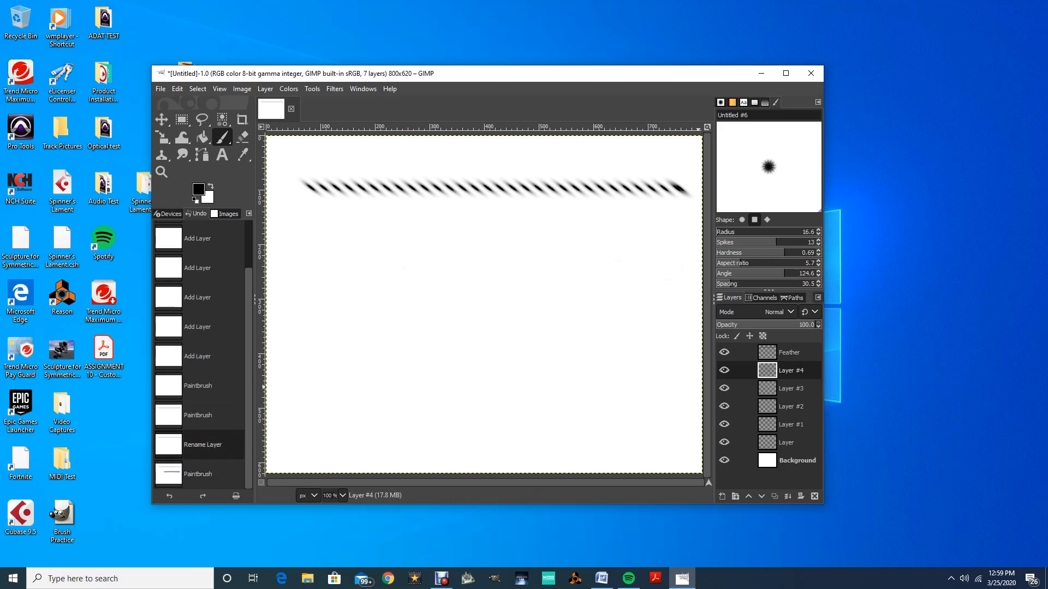
drag(784, 253, 756, 253)
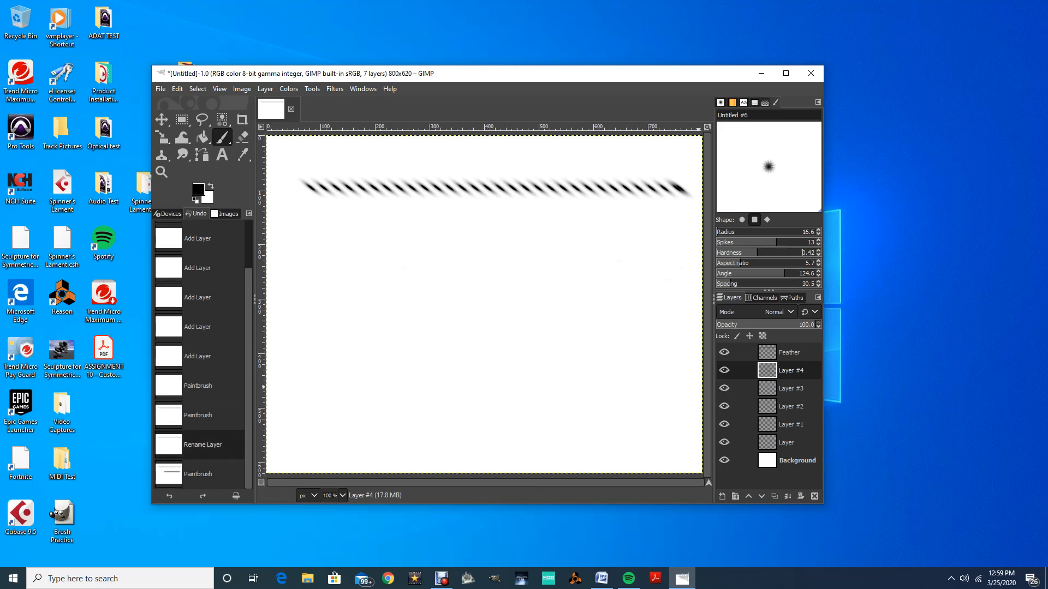
drag(663, 265, 290, 266)
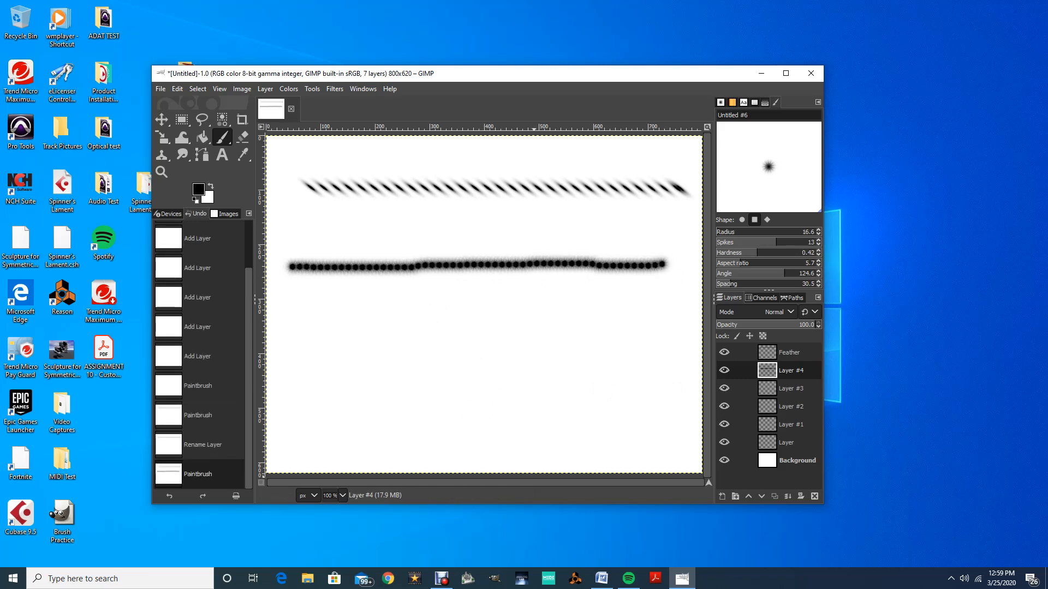
key(ctrl+z)
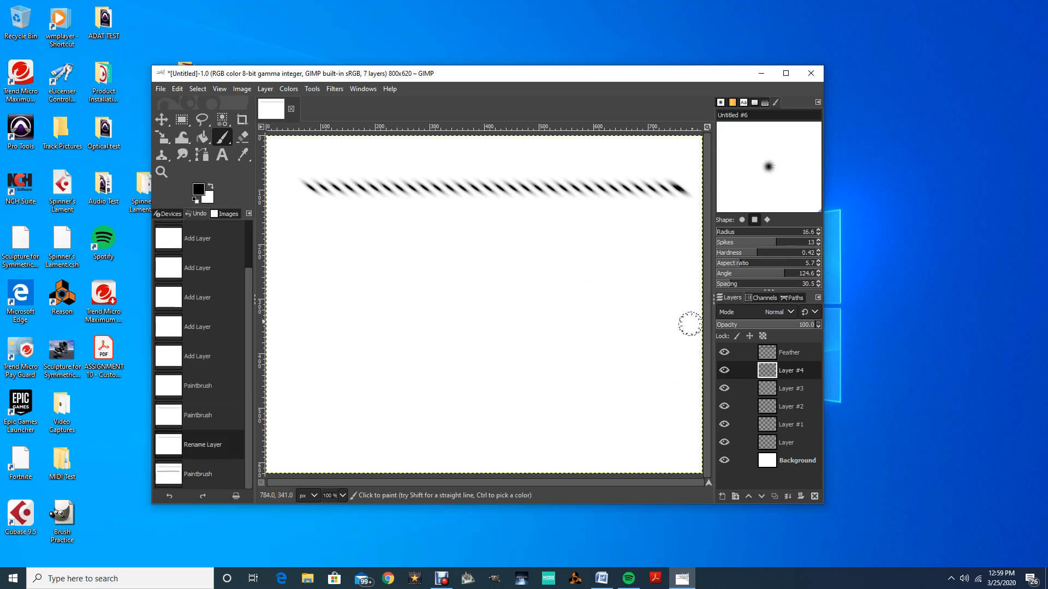
- Paint a straight horizontal line about 670 px long below the Feather stroke and rename Layer #4 as Caterpillar
click(681, 245)
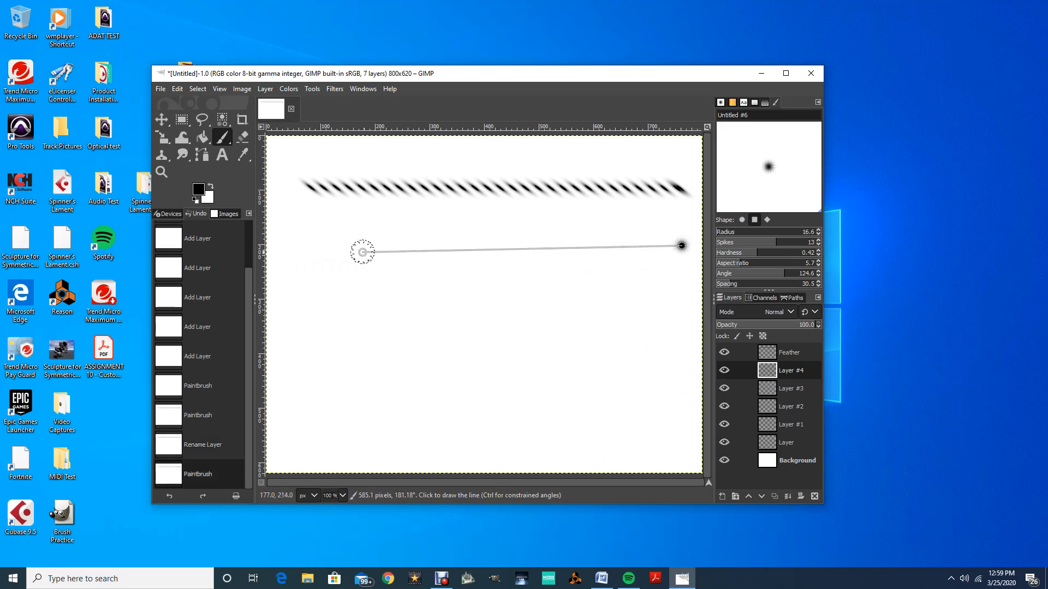
shift+click(314, 247)
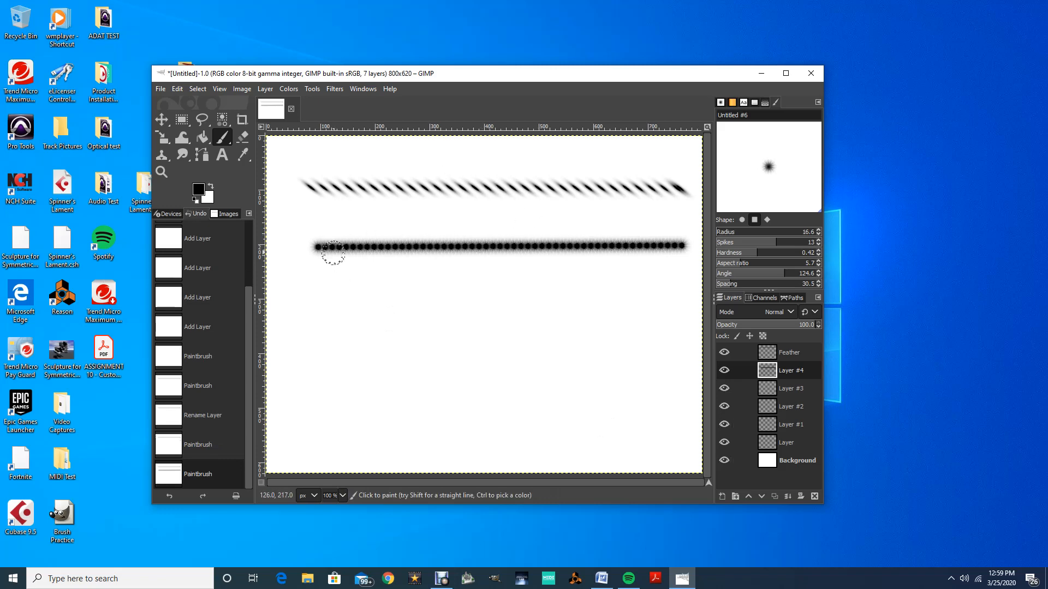
double_click(790, 371)
text(Caterpillar)
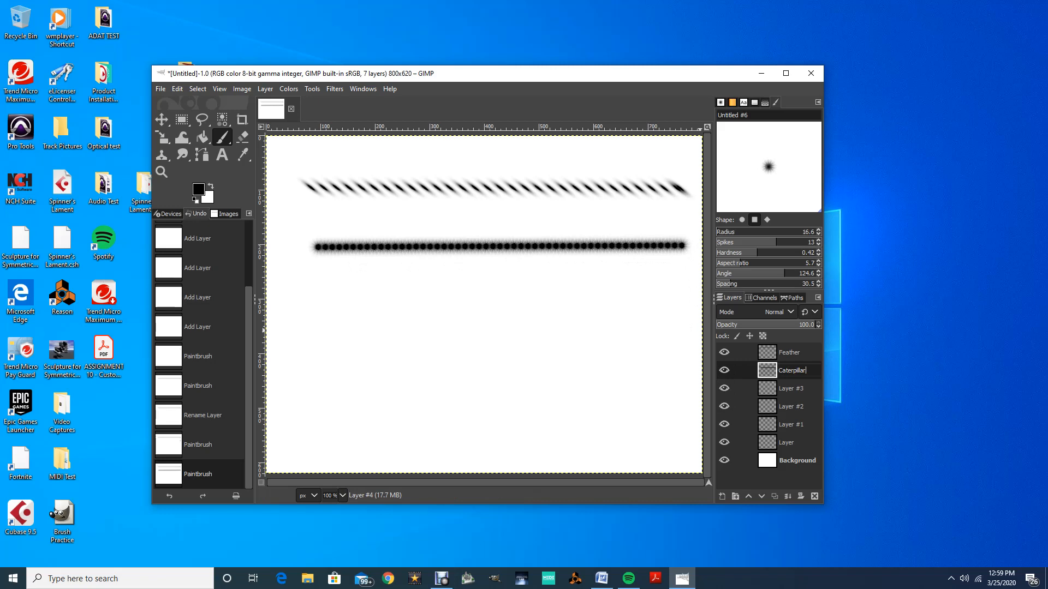
- Make Layer #3 the active layer and create a new diamond-shaped brush with a radius of 88.0
click(732, 388)
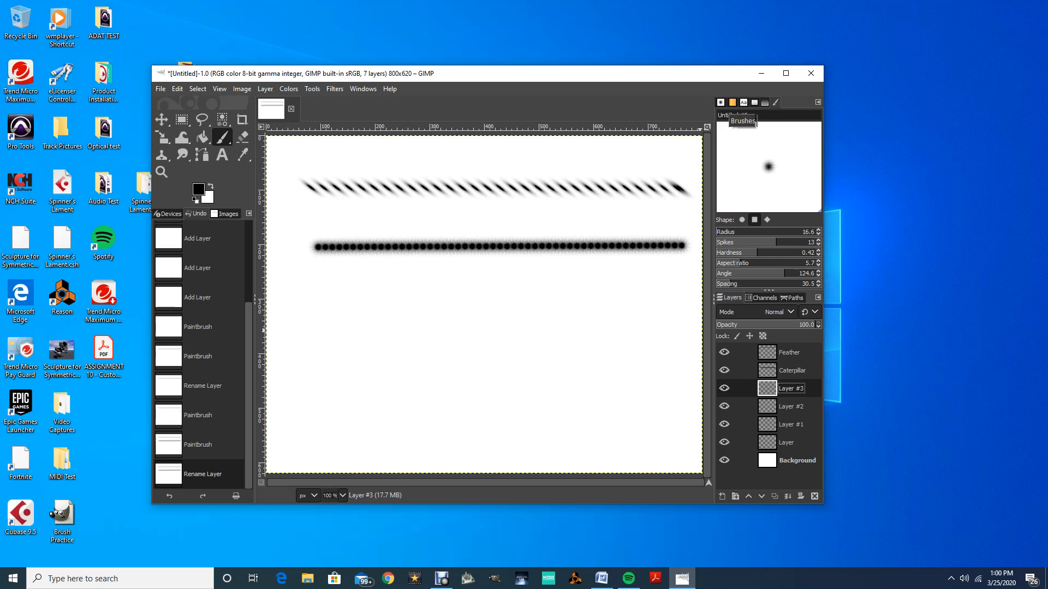
key(ctrl+shift+b)
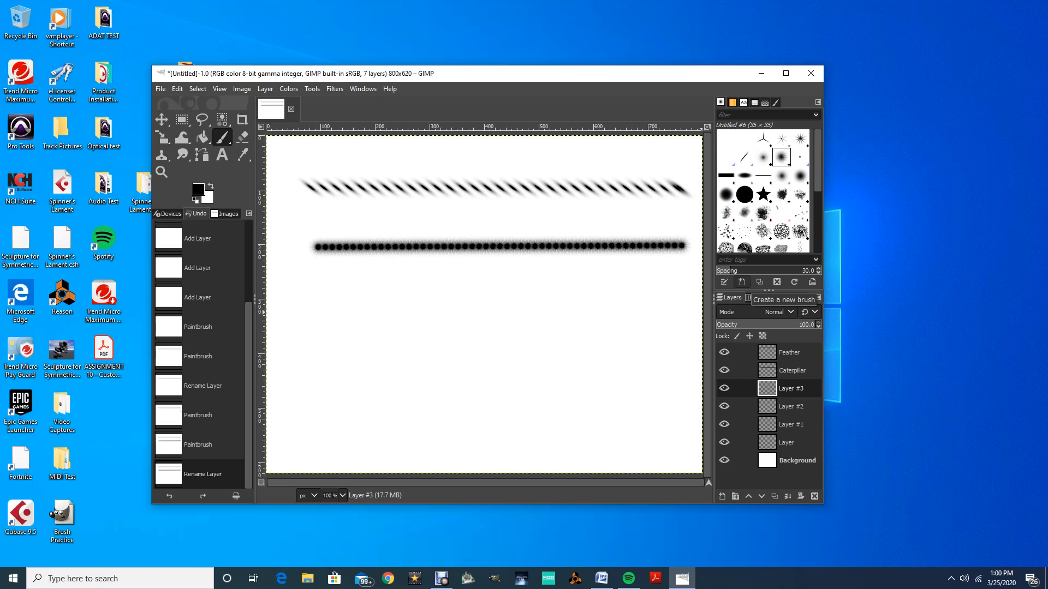
click(742, 282)
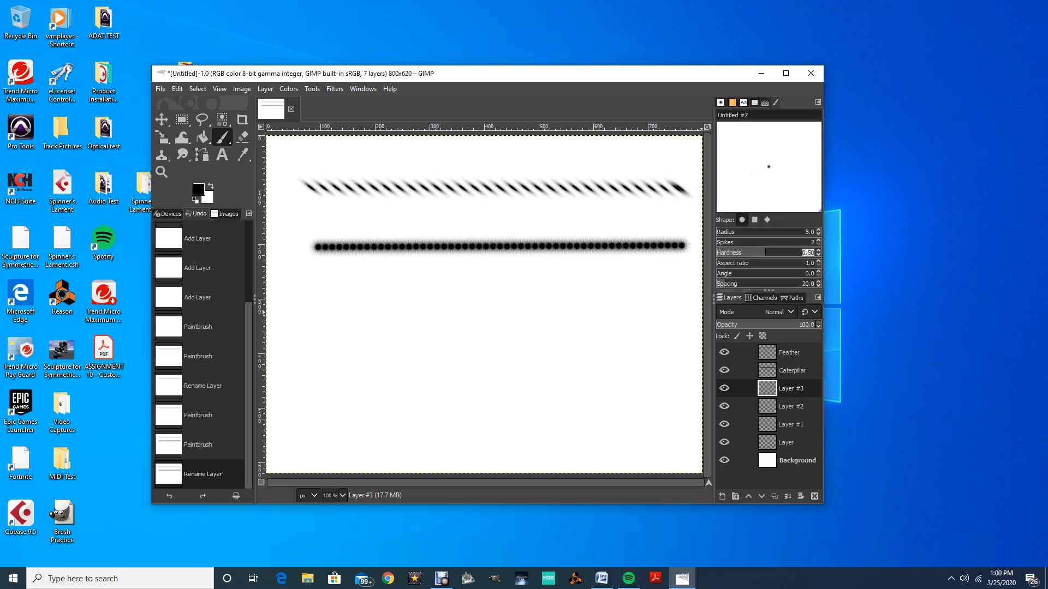
click(767, 219)
drag(720, 232, 737, 232)
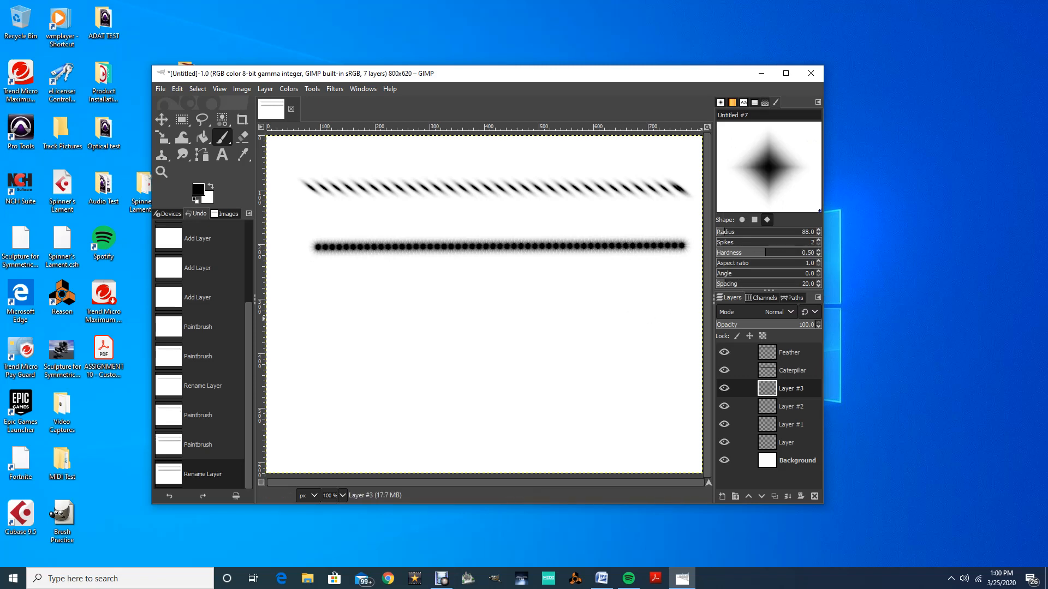
- Set the diamond brush's aspect ratio to 4.3, angle to 28.7, hardness to 0.96 and spacing to 29.4
drag(764, 253, 809, 253)
scroll(803, 253, up, 1)
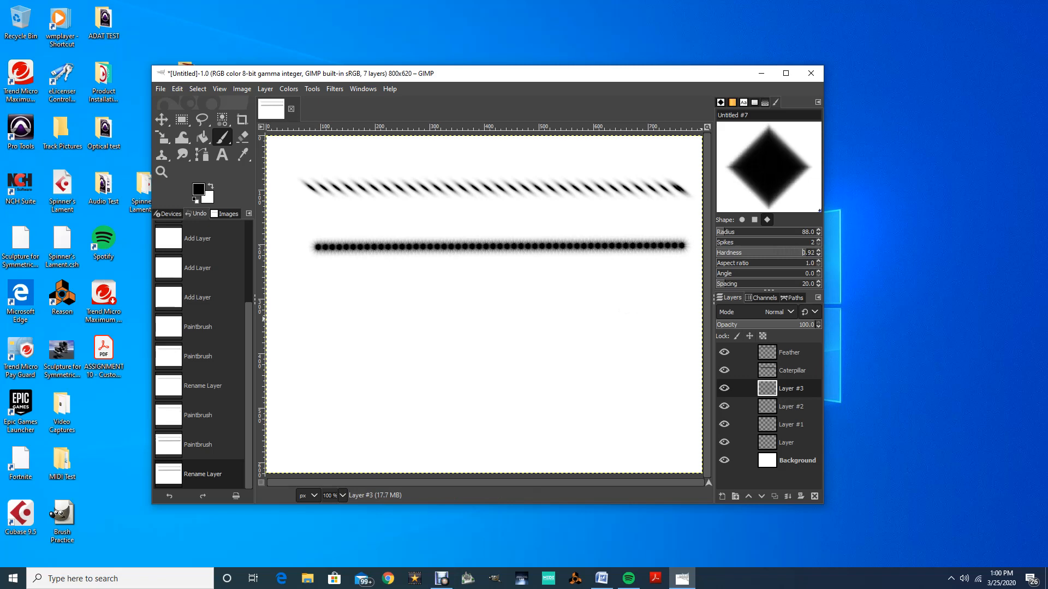
scroll(805, 263, up, 4)
scroll(805, 263, down, 6)
scroll(805, 263, down, 1)
drag(786, 274, 802, 274)
scroll(802, 252, down, 20)
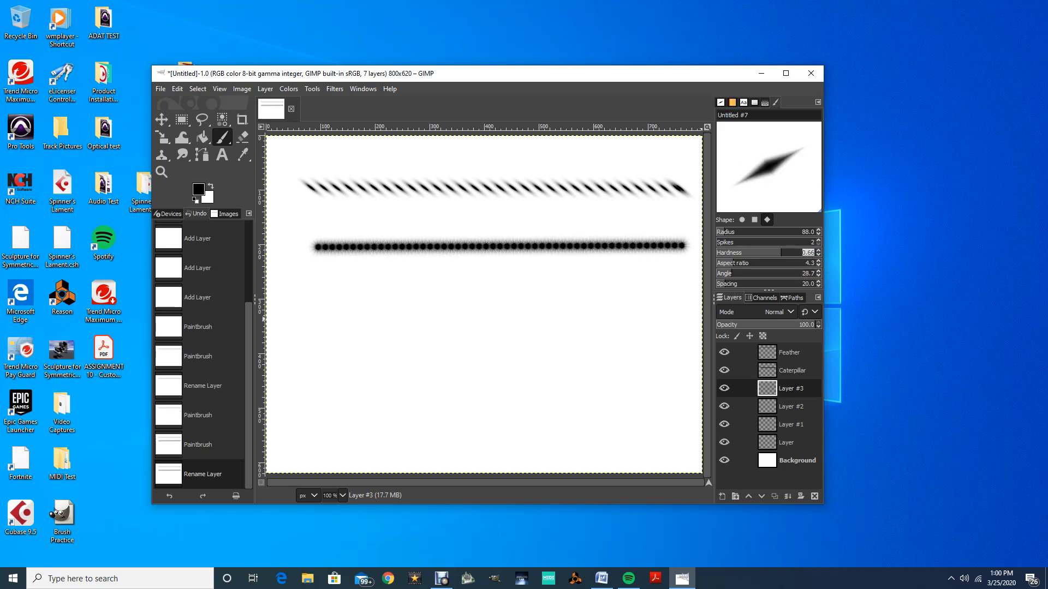
scroll(802, 253, up, 20)
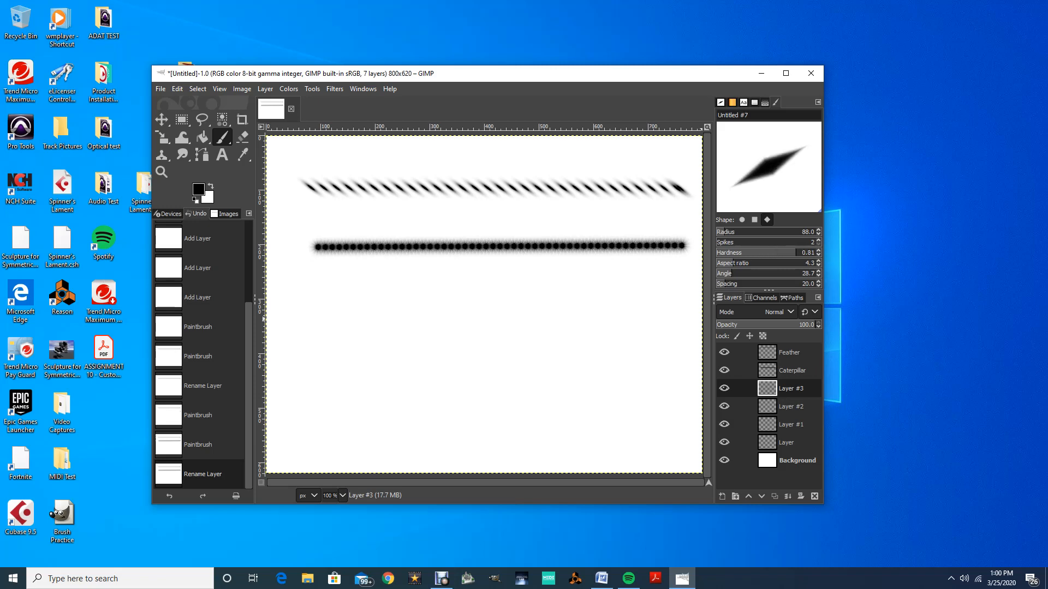
scroll(802, 252, up, 3)
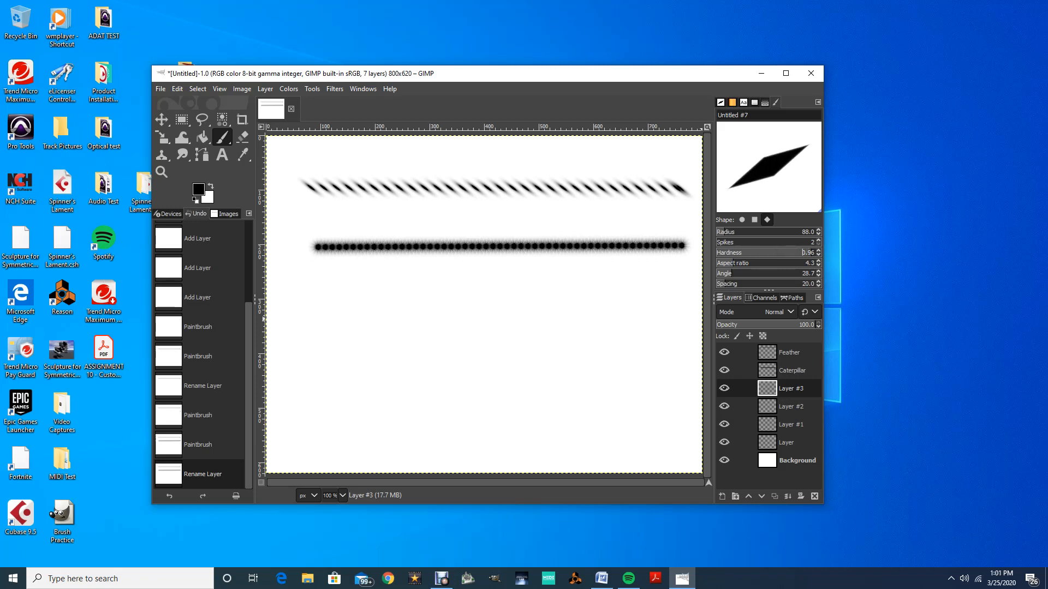
scroll(802, 284, up, 9)
- Set the diamond brush's radius to 186.9, undoing a test stroke before and after the change
drag(682, 290, 355, 307)
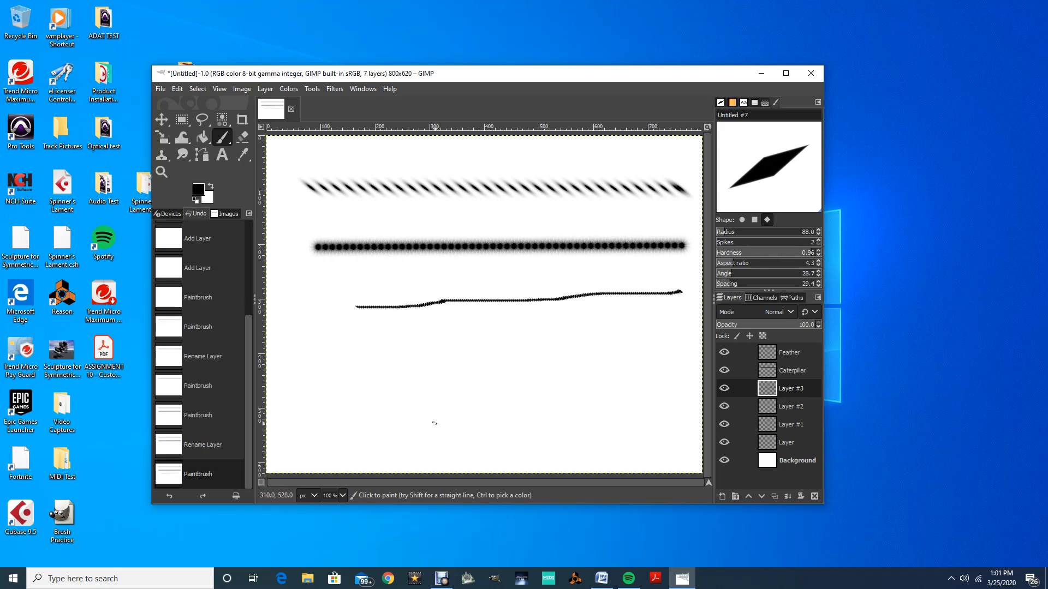
key(ctrl+z)
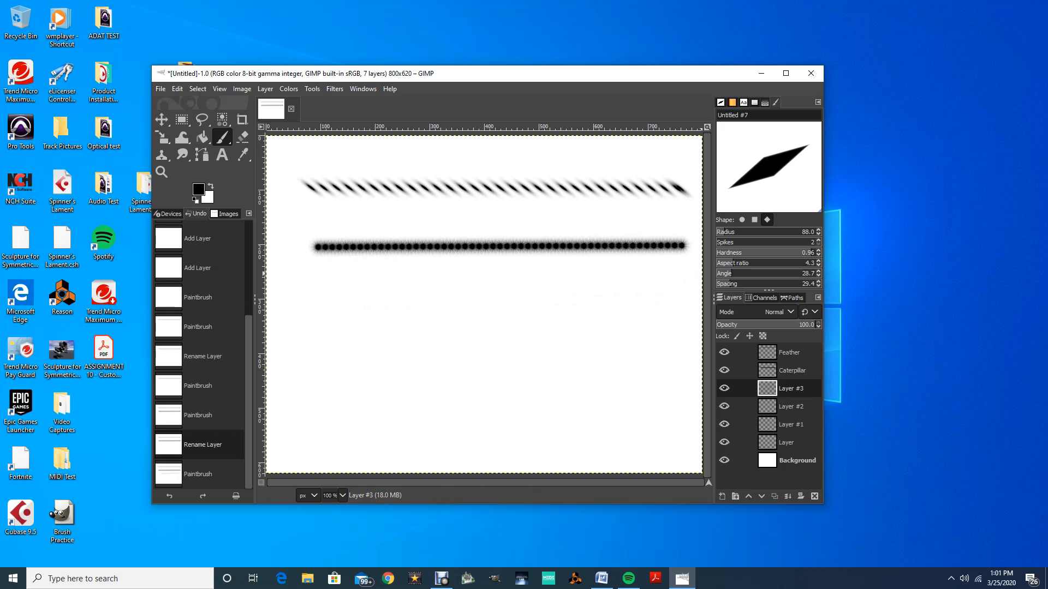
click(735, 232)
drag(671, 314, 323, 305)
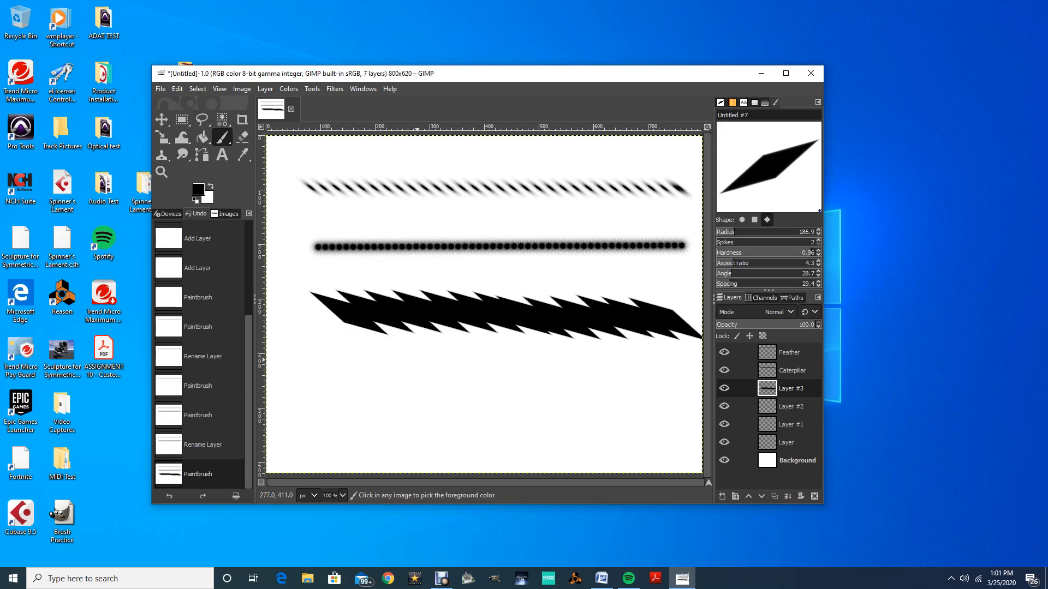
key(ctrl+z)
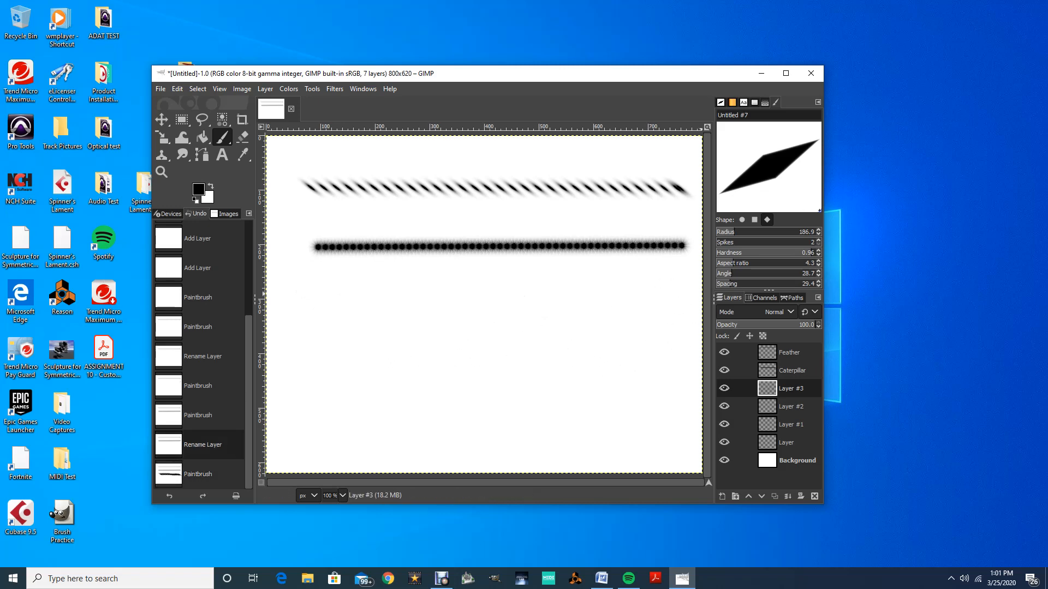
- Try brush hardness values of 0.86 and 0.63, undoing a test stroke on Layer #3 after each
click(801, 251)
mouse_move(660, 306)
mouse_down()
mouse_move(507, 290)
mouse_move(315, 300)
mouse_up()
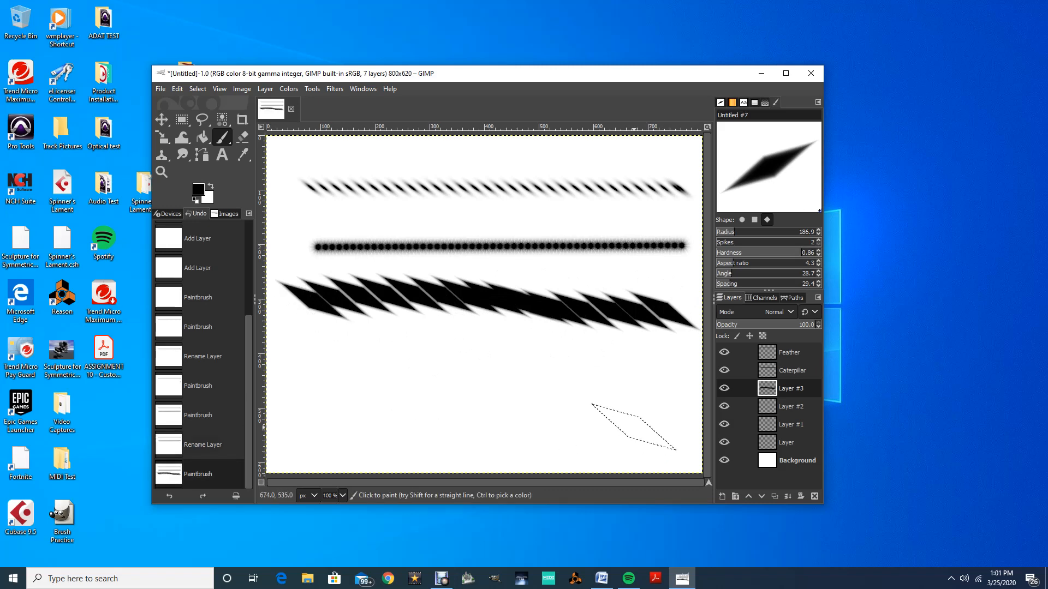
key(ctrl+z)
click(779, 253)
mouse_move(698, 300)
mouse_down()
mouse_move(317, 304)
mouse_move(319, 311)
mouse_up()
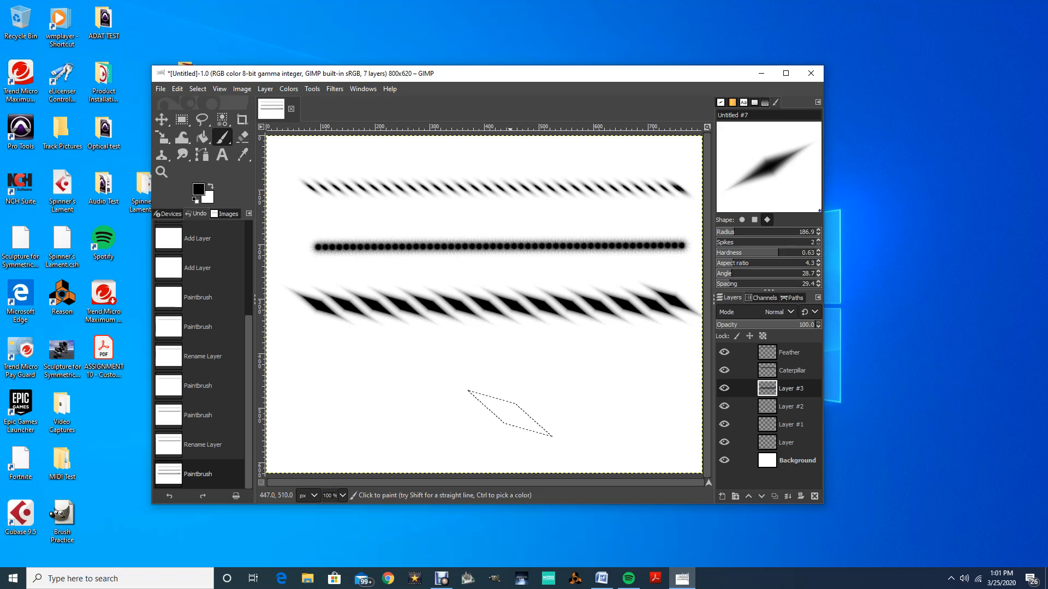
key(ctrl+z)
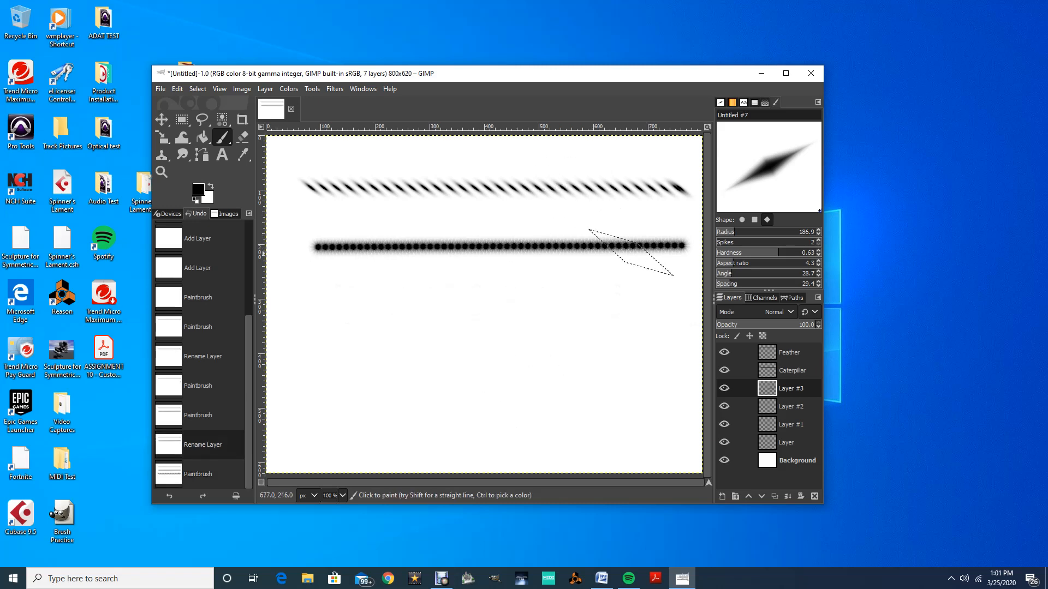
- Raise the brush hardness to 0.69 and on to 0.74, undoing a test stroke after each change
click(784, 253)
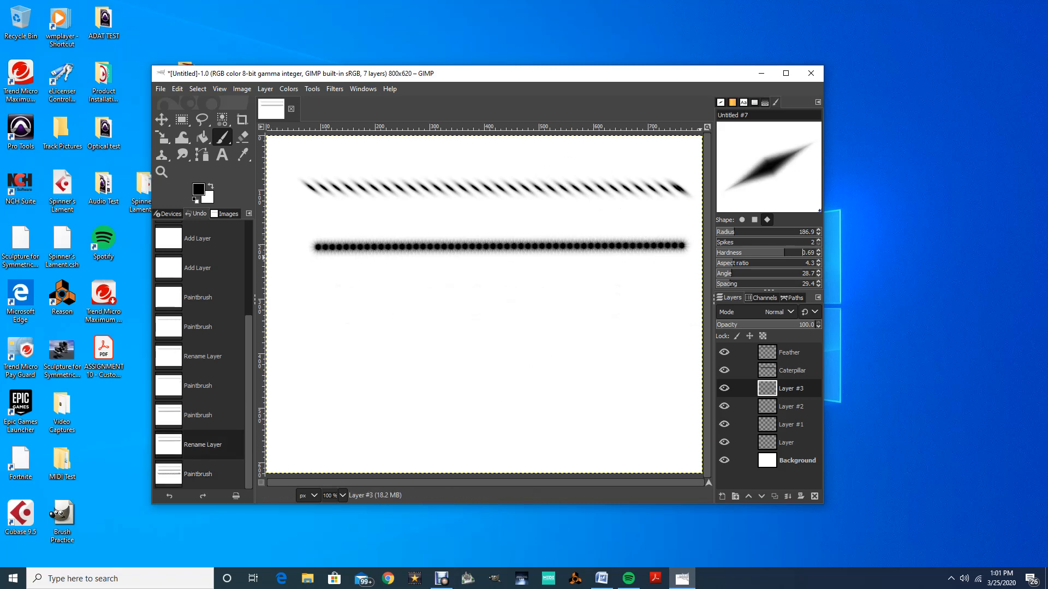
mouse_move(650, 299)
mouse_down()
mouse_move(452, 288)
mouse_move(305, 299)
mouse_up()
key(ctrl+z)
click(789, 253)
drag(679, 314, 306, 304)
key(ctrl+z)
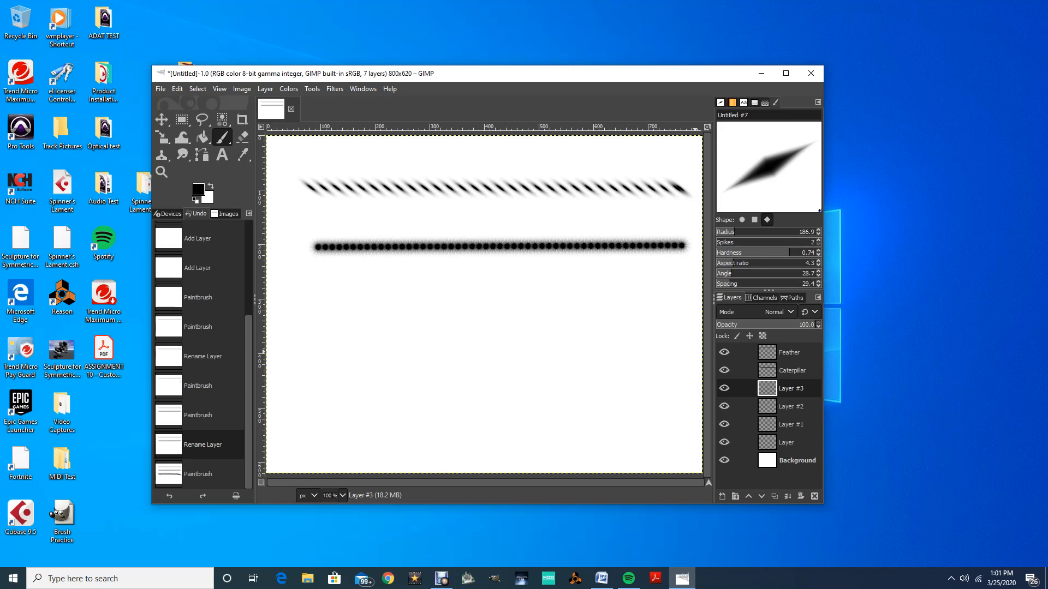
- Set the diamond brush's hardness to 0.84 and undo two test strokes on Layer #3
click(798, 253)
drag(655, 307, 269, 328)
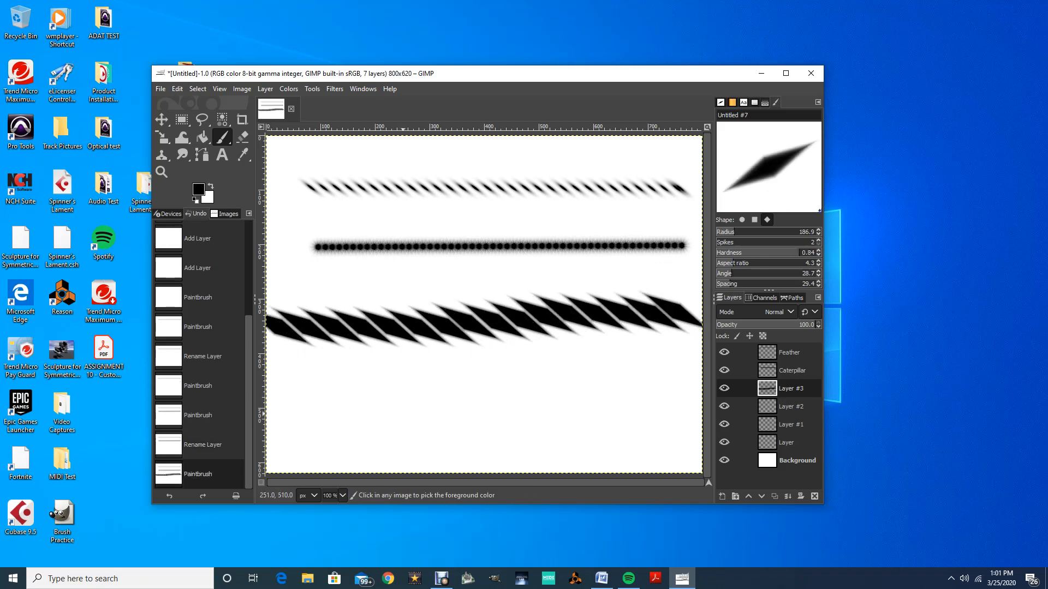
key(ctrl+z)
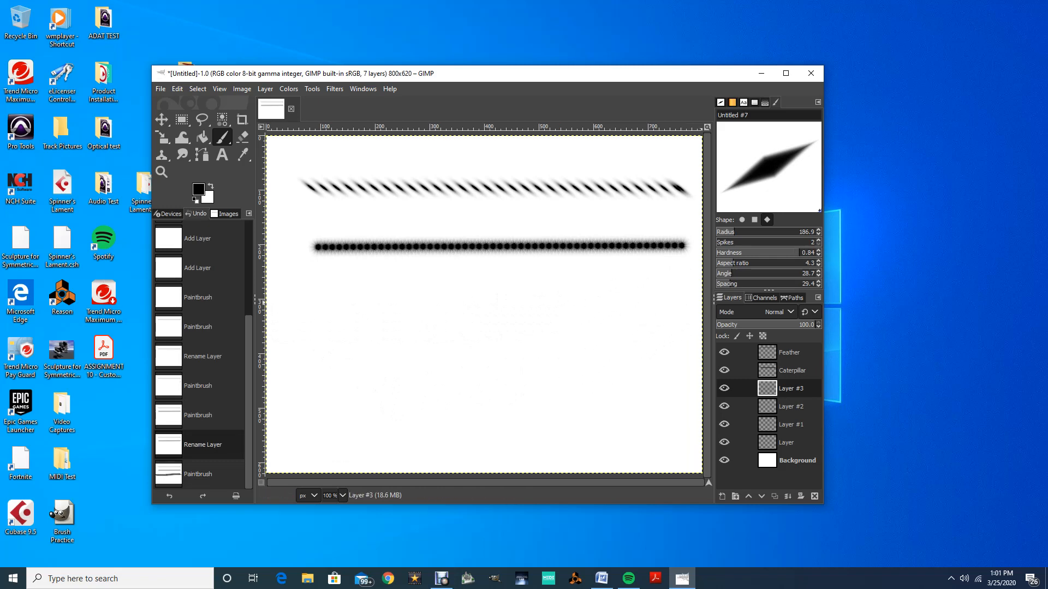
mouse_move(662, 309)
mouse_down()
mouse_move(491, 317)
mouse_move(398, 308)
mouse_up()
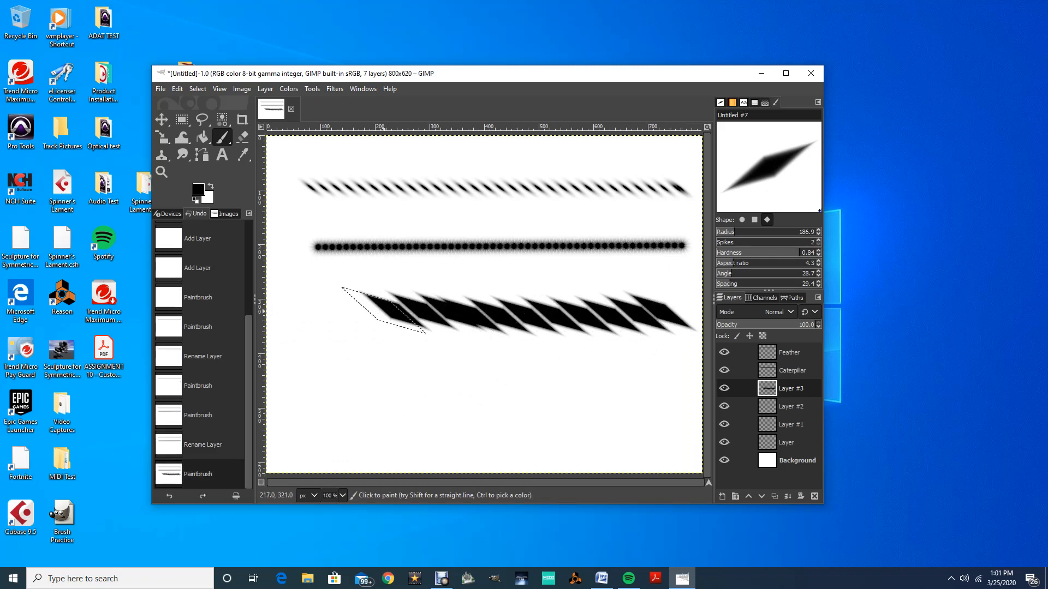
key(ctrl+z)
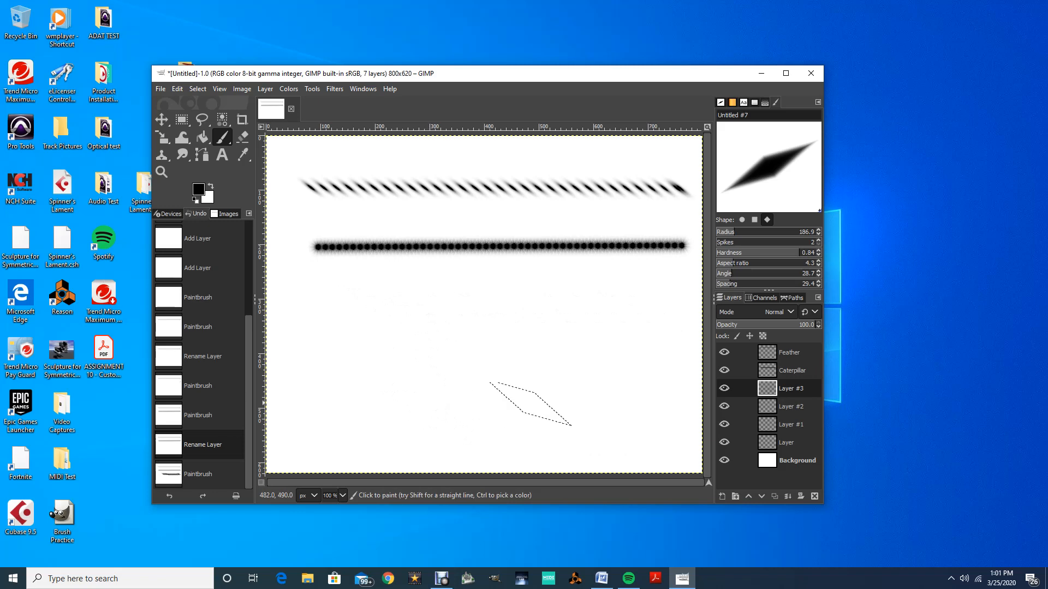
- Try diamond brush spacing values of 10.8 and 16.3, undoing a test stroke on Layer #3 after each
click(721, 284)
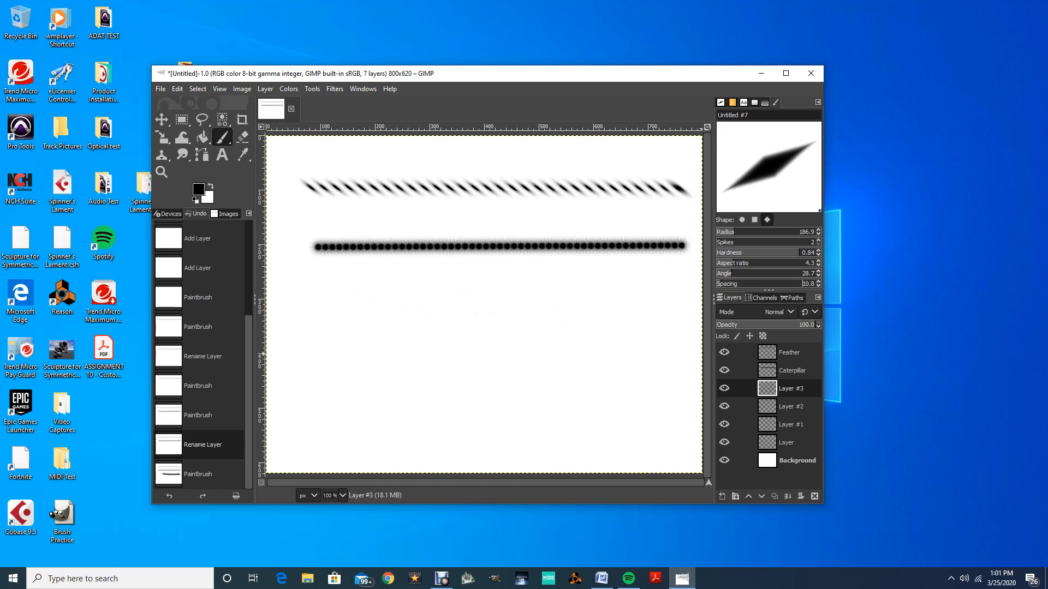
drag(652, 322, 317, 314)
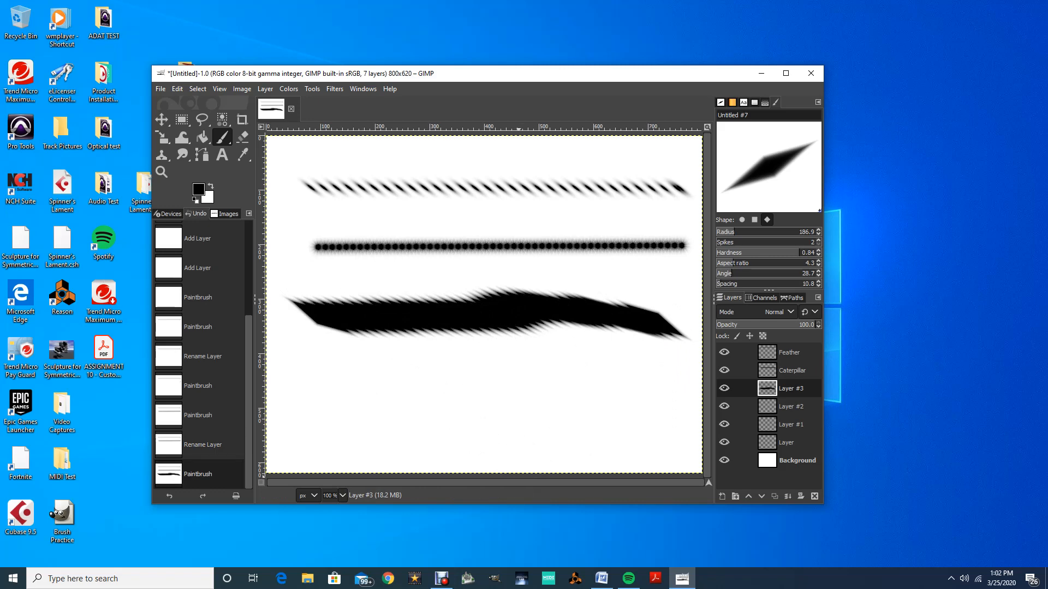
key(ctrl+z)
click(724, 283)
drag(703, 311, 292, 311)
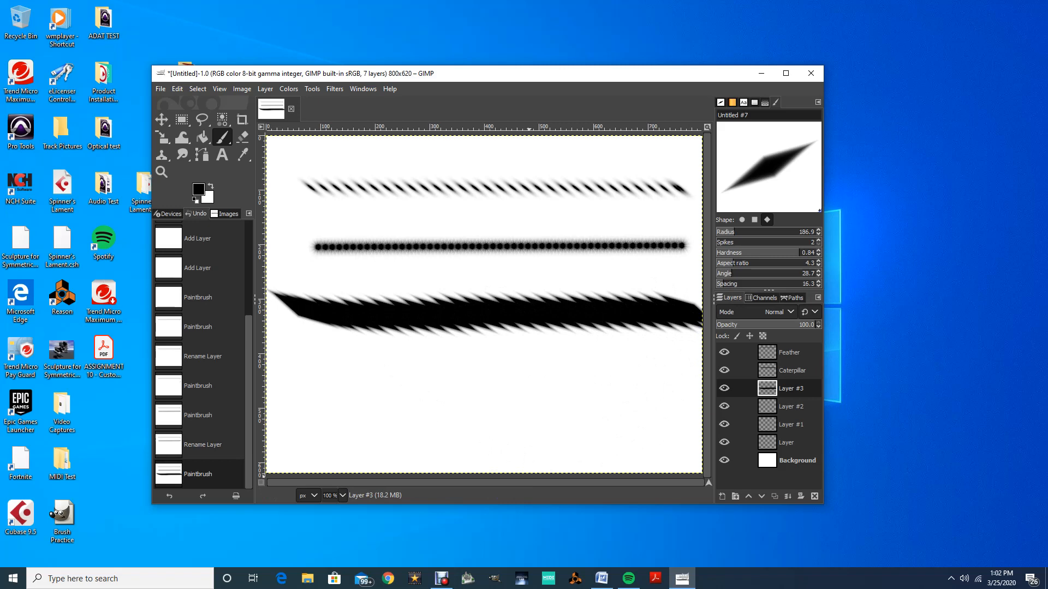
key(ctrl+z)
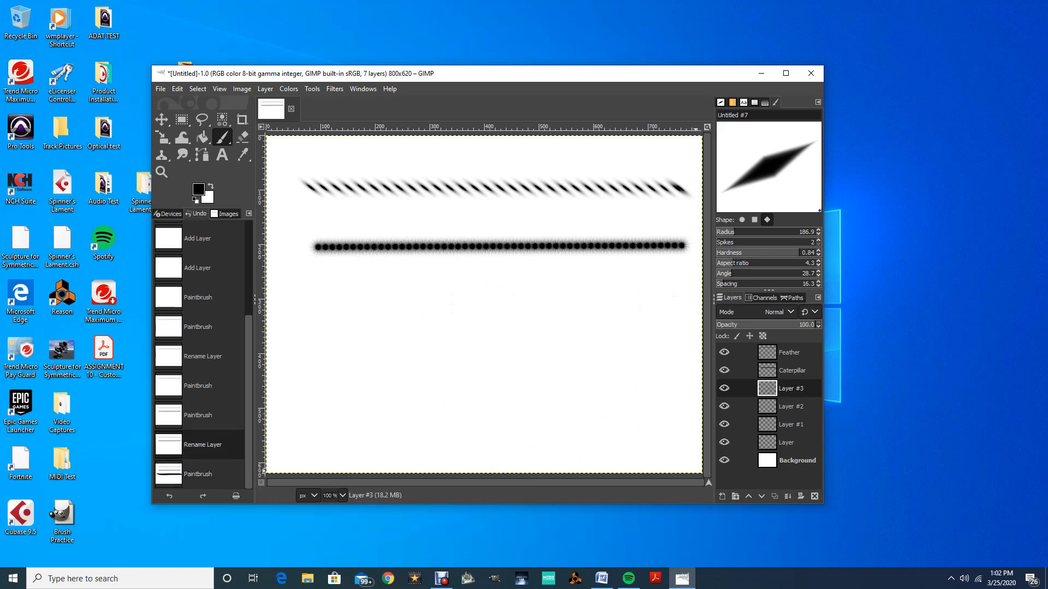
- Set the diamond brush's spacing to 20.7 and undo a test stroke
click(728, 283)
drag(680, 290, 308, 299)
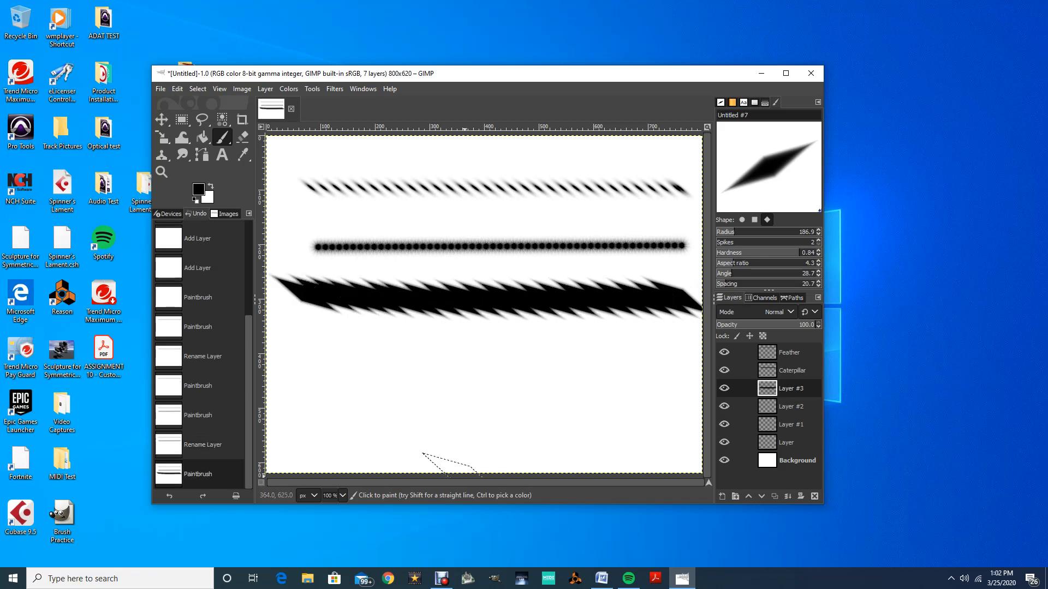
key(ctrl+z)
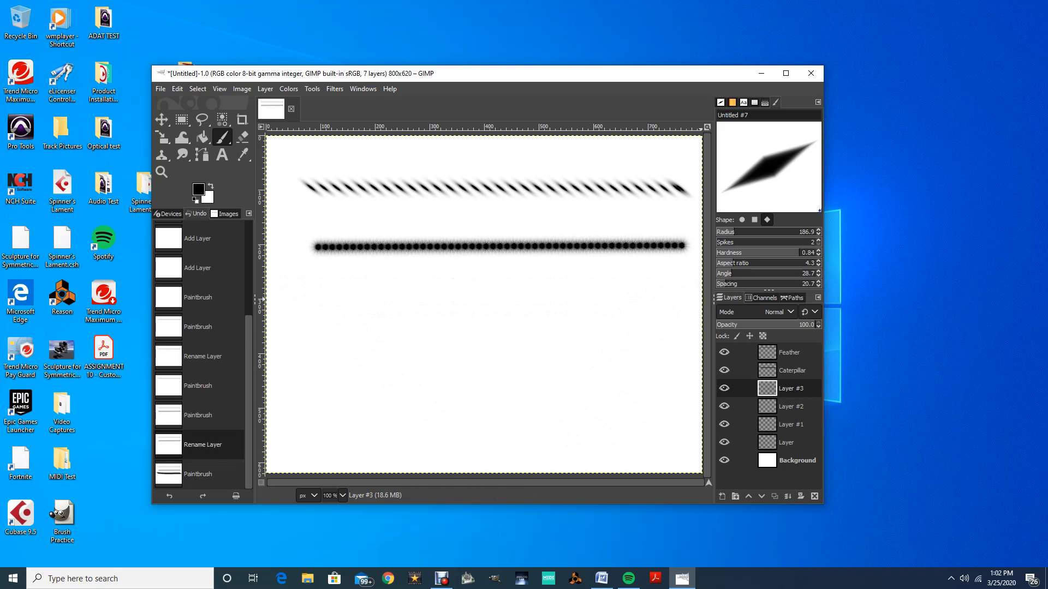
- Try a diamond brush radius of 82.5 and undo the test stroke
scroll(798, 231, down, 5)
drag(703, 323, 392, 319)
key(ctrl+z)
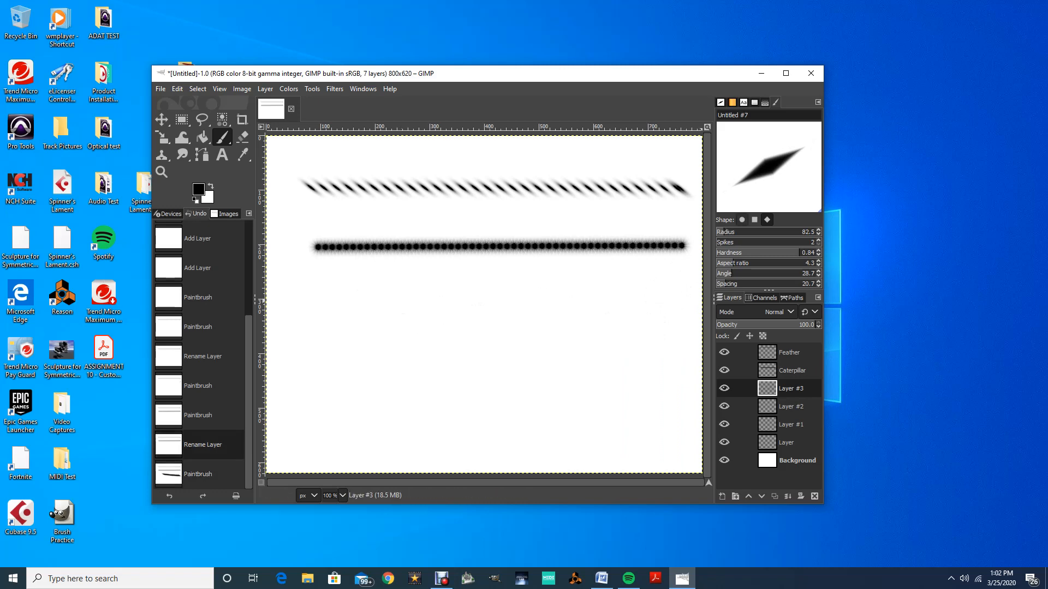
- Try reducing the diamond brush's radius to 26.1, undoing two test strokes on Layer #3
scroll(802, 232, down, 7)
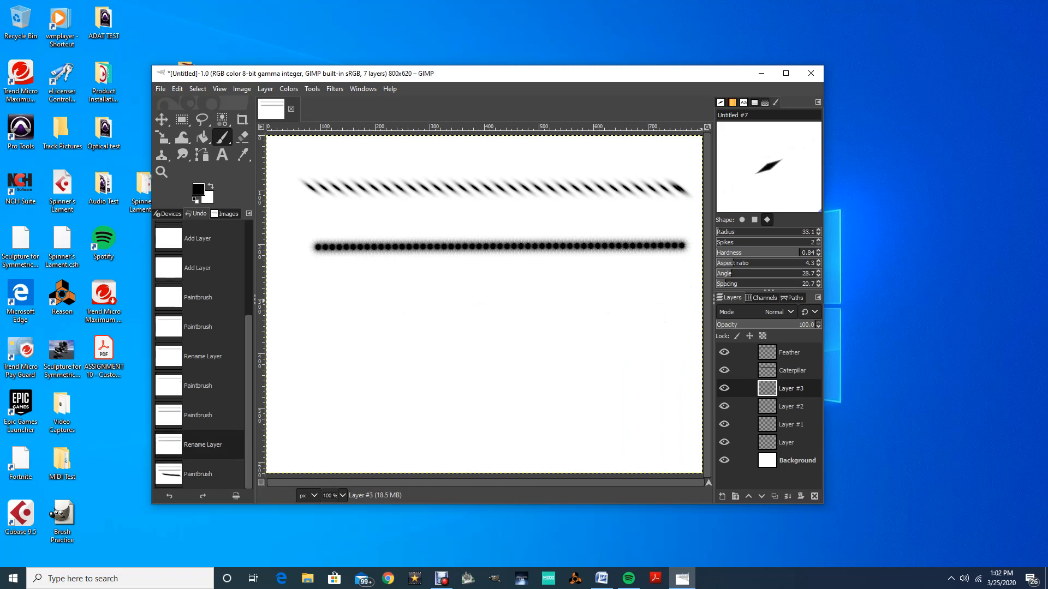
scroll(802, 232, down, 2)
drag(679, 310, 498, 302)
key(ctrl+z)
drag(685, 311, 424, 319)
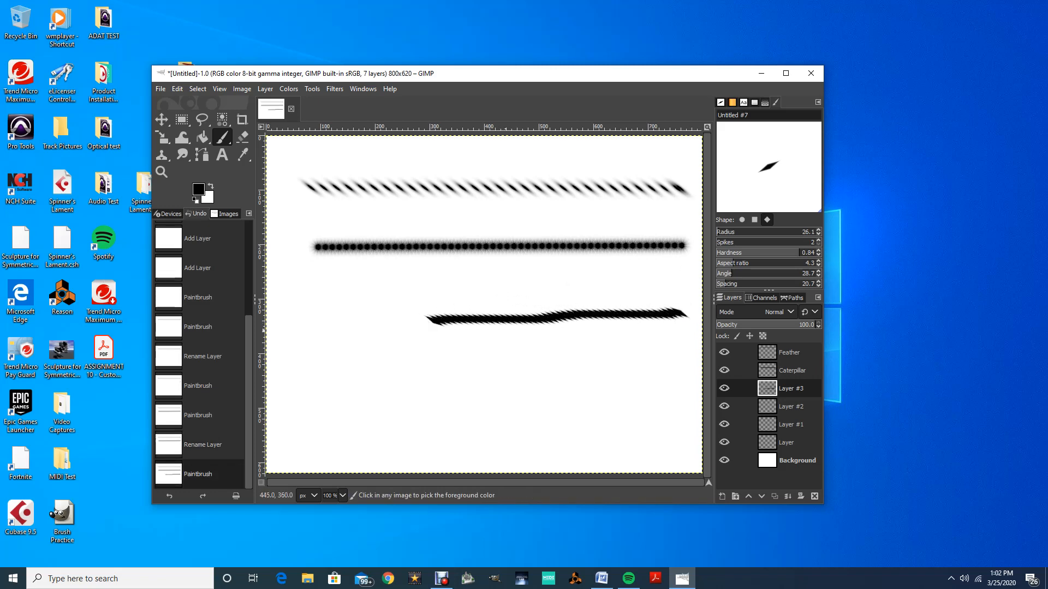
key(ctrl+z)
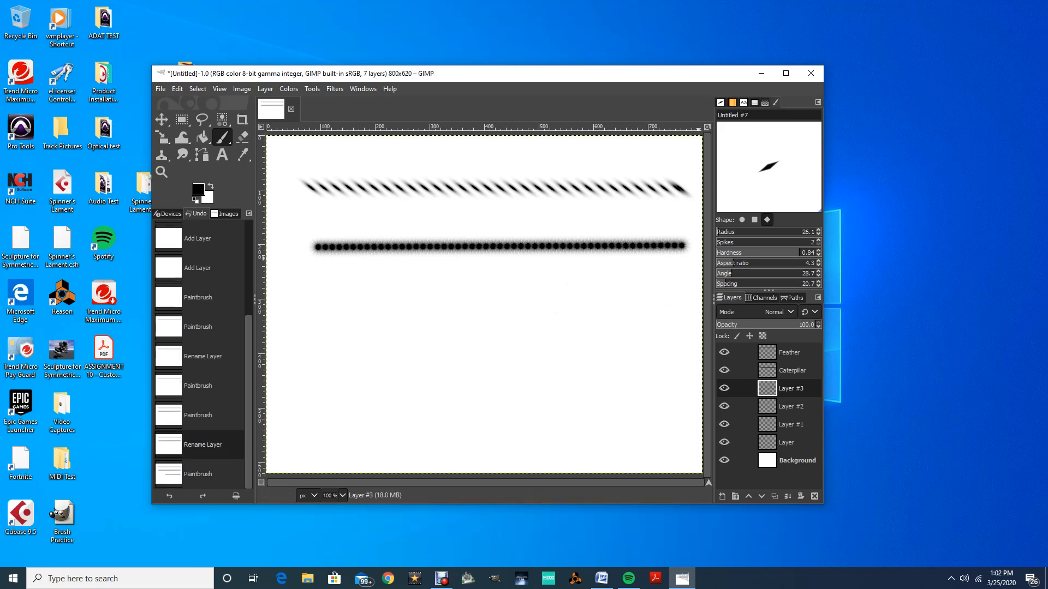
- Set the brush radius to 28.1 and paint a straight horizontal stroke about 670 px long on Layer #3, below the caterpillar stroke
click(818, 229)
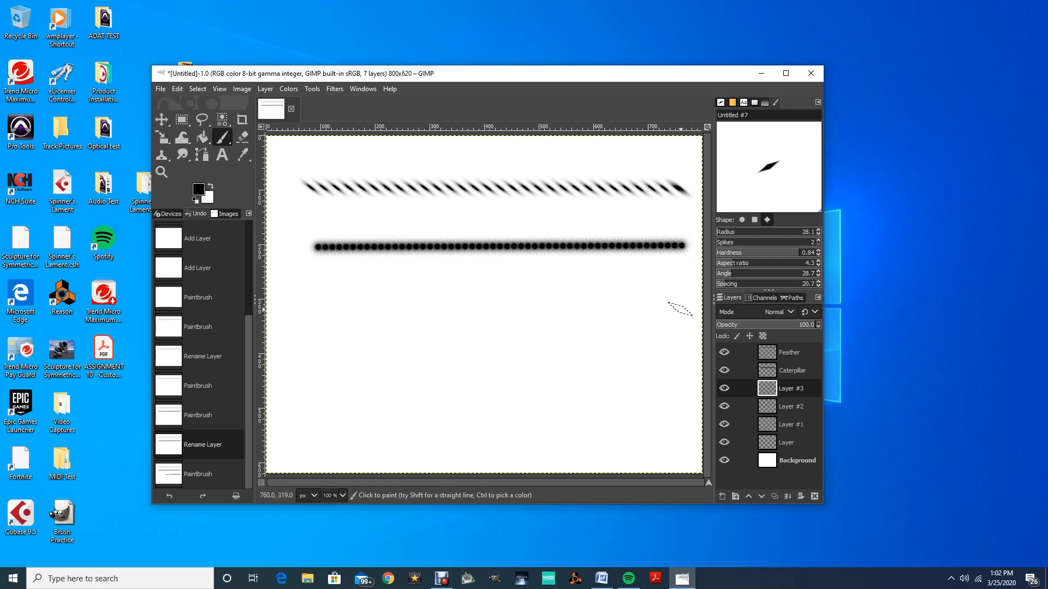
click(682, 304)
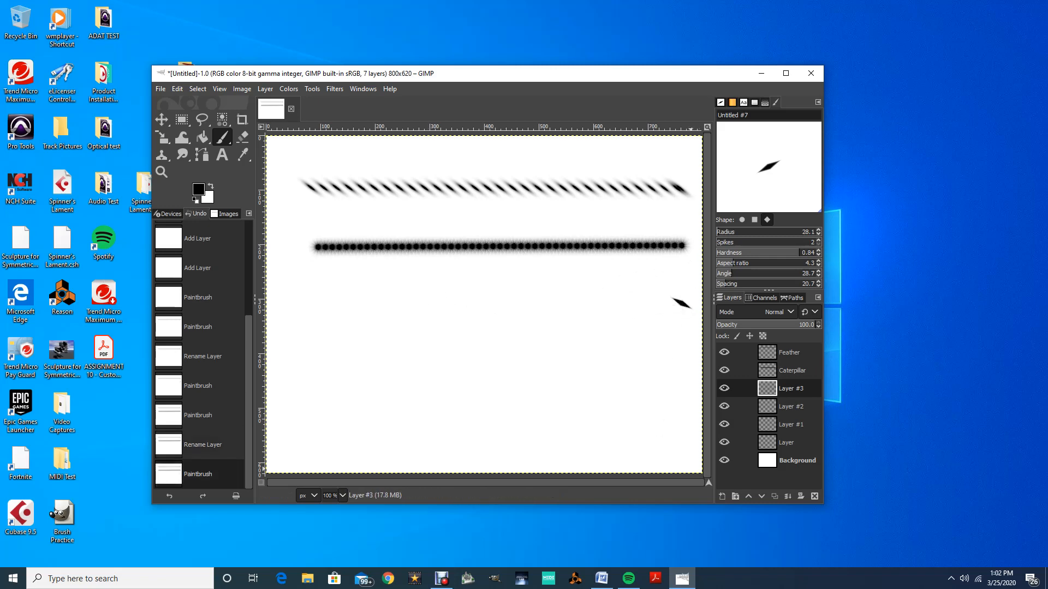
shift+click(316, 302)
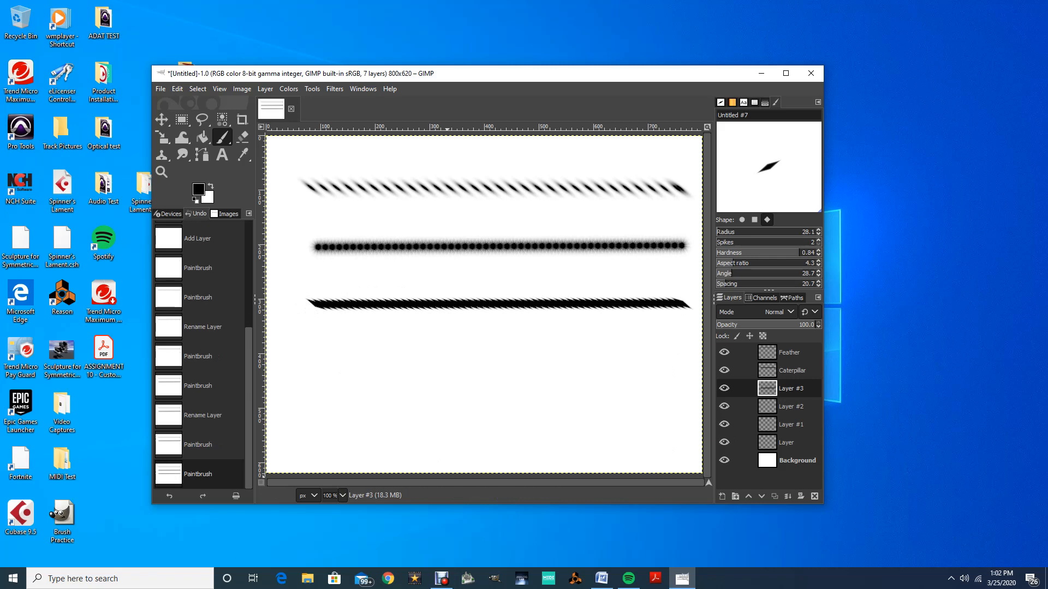
- Rename Layer #3 as Sawblade
double_click(791, 388)
text(Sawblad)
key(Return)
- Create a new circular brush with a radius of 41.1 and undo a test stroke on Layer #2
click(790, 406)
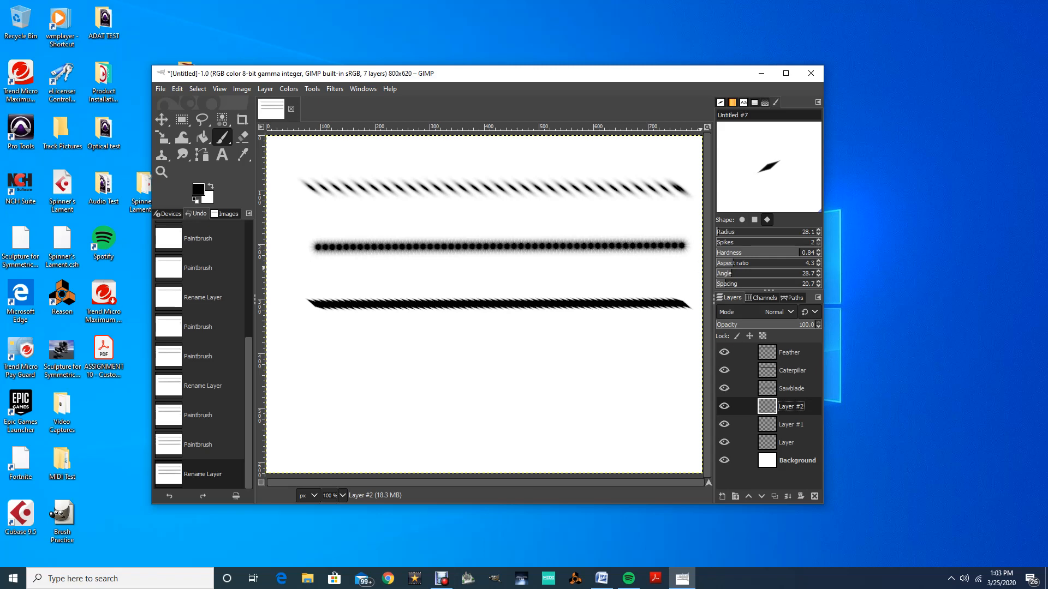
click(721, 103)
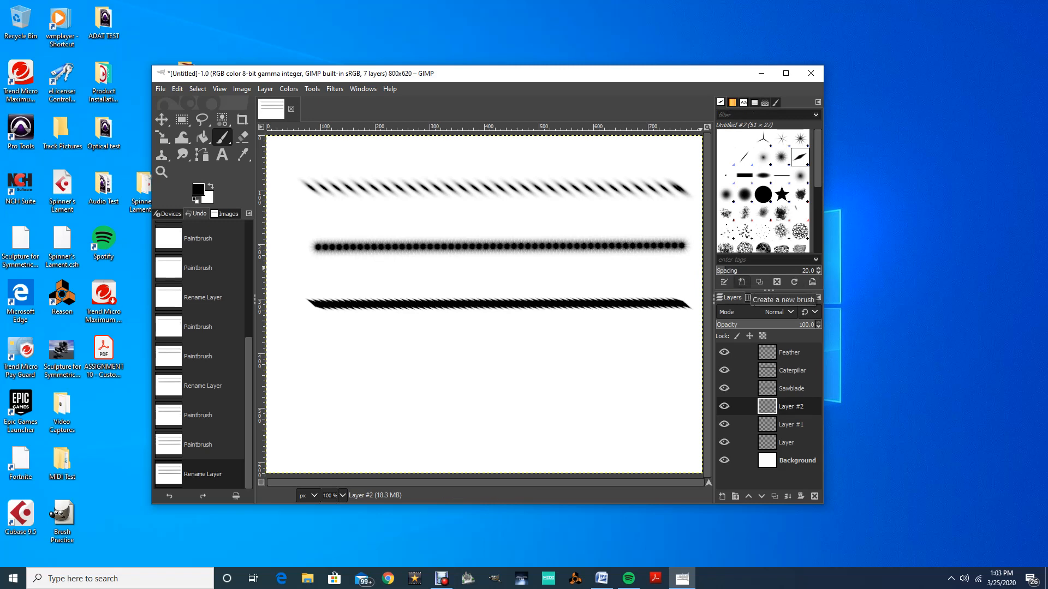
click(742, 282)
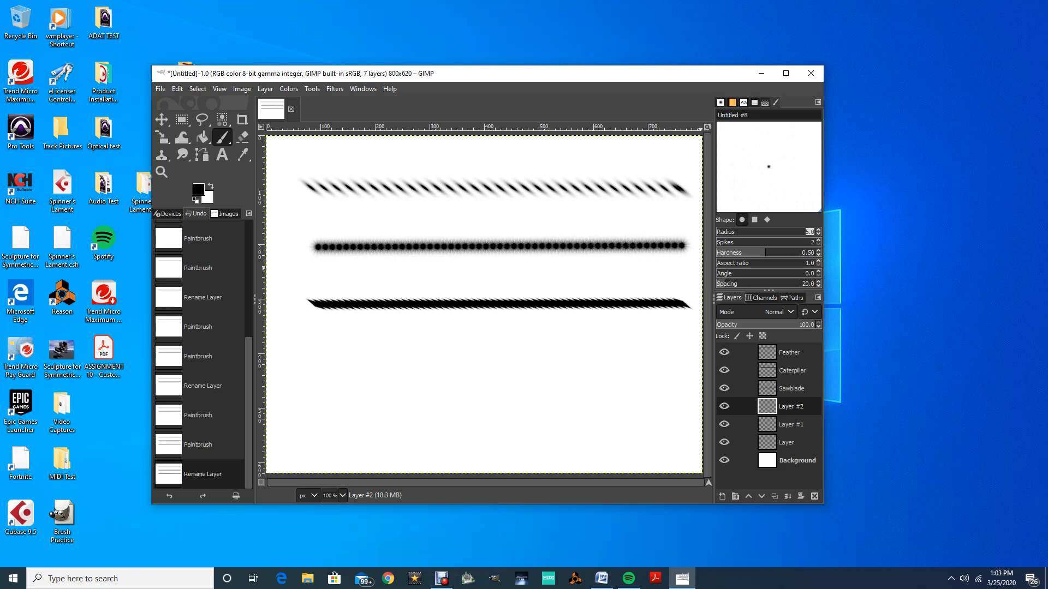
click(741, 219)
drag(764, 232, 803, 232)
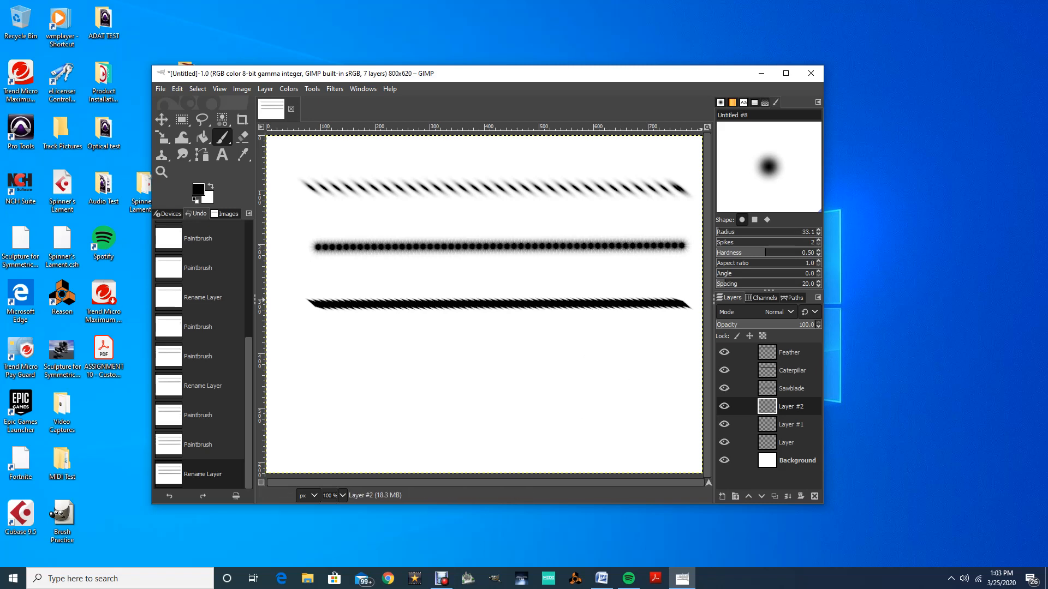
drag(803, 232, 807, 232)
drag(660, 360, 548, 360)
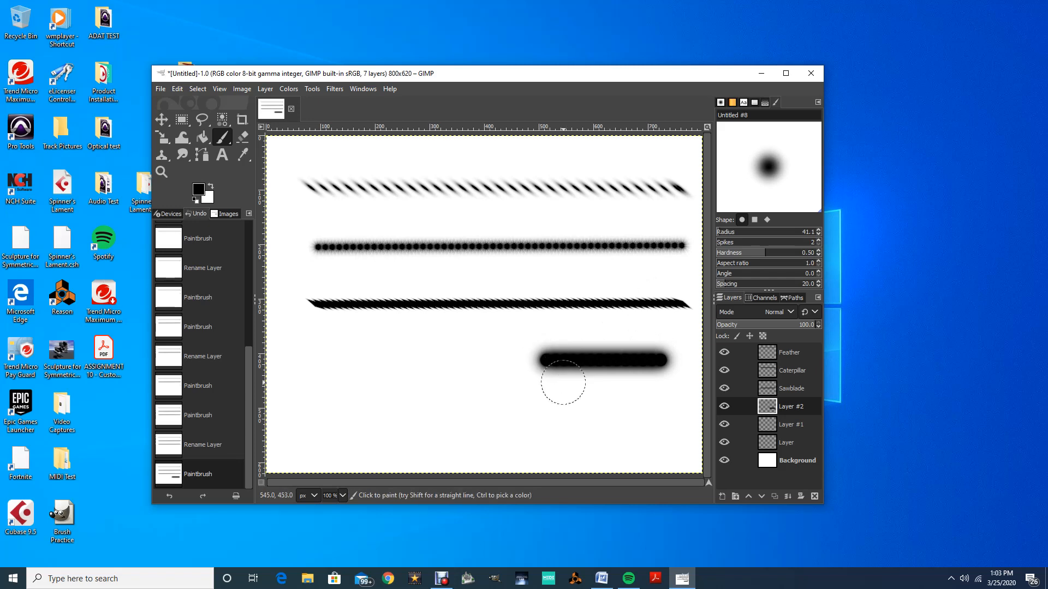
key(ctrl+z)
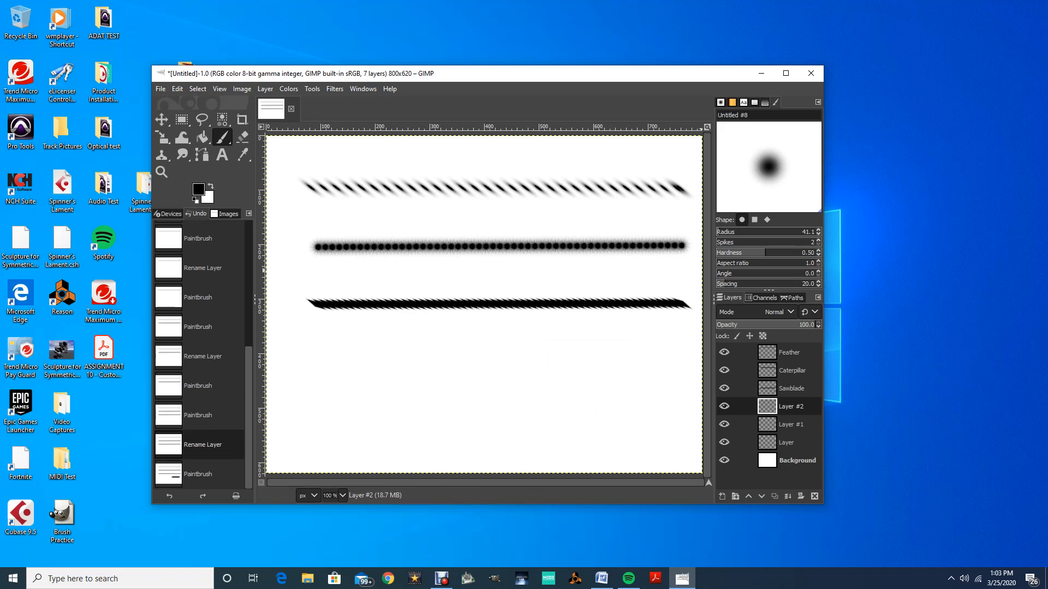
- Set the round brush's spacing to 55.7 and then 34.9, undoing a test stroke for each value
click(734, 283)
drag(674, 358, 360, 359)
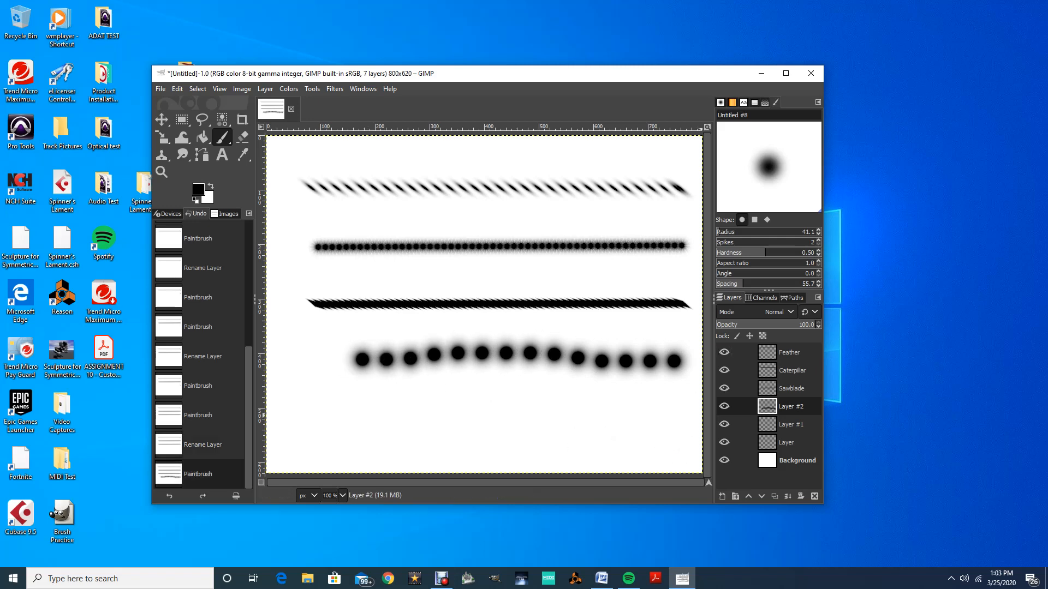
click(736, 284)
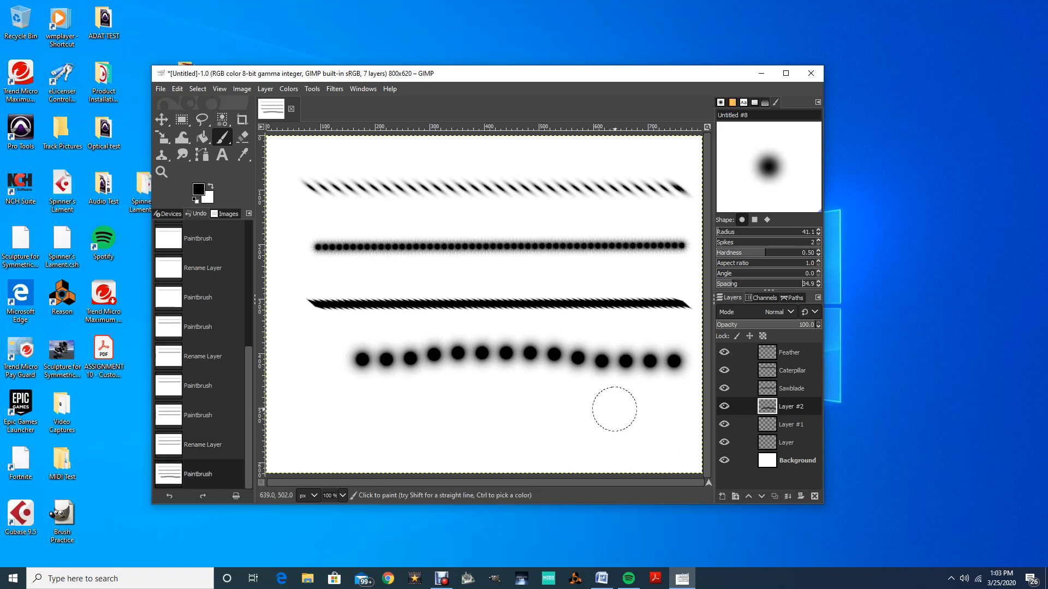
key(ctrl+z)
drag(651, 364, 398, 354)
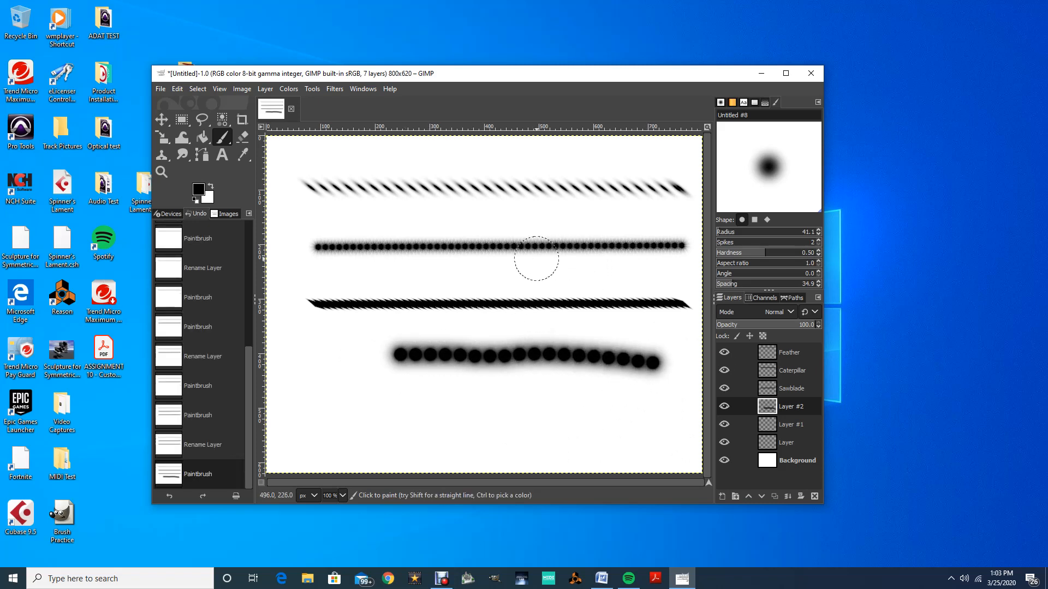
key(ctrl+z)
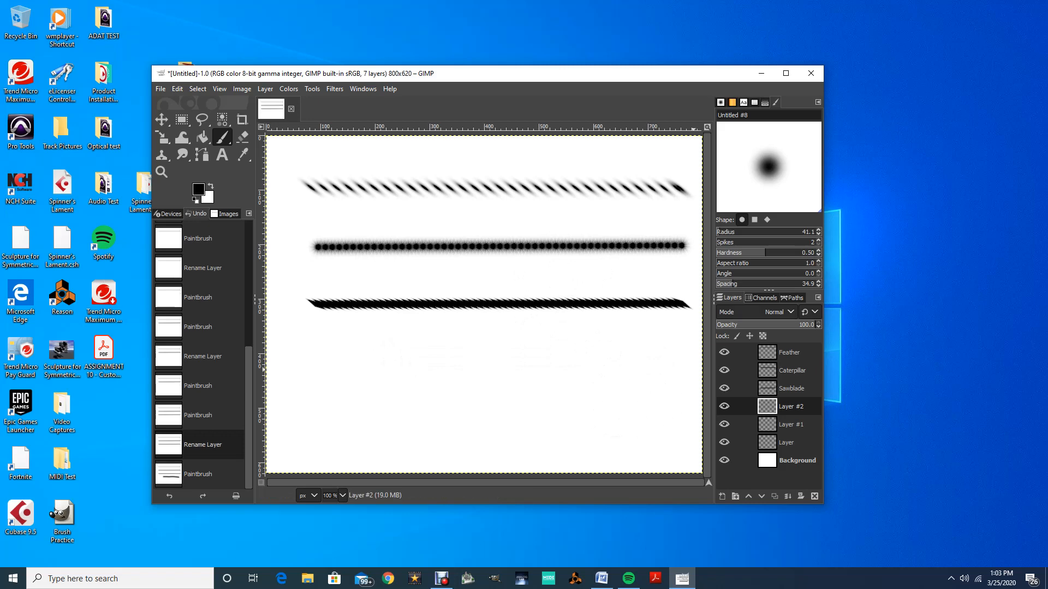
- Set the round brush's angle to 11.9 and its aspect ratio to 3.4
key(Up)
key(Up)
key(Up)
key(Up)
key(Up)
key(Up)
key(Up)
key(Up)
key(Up)
key(Up)
key(Up)
key(Up)
click(805, 263)
text(3.4)
key(Return)
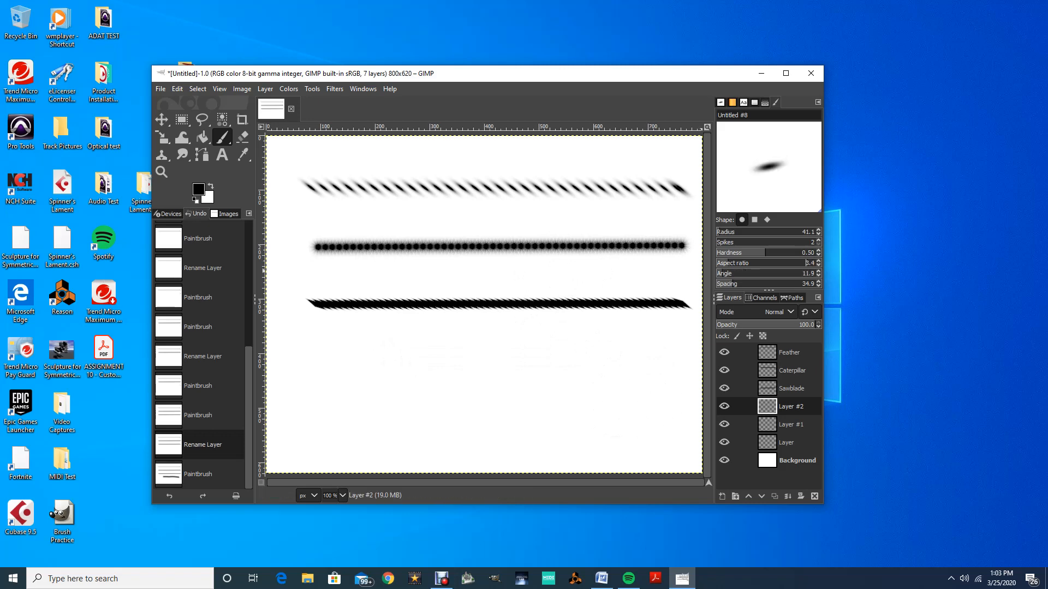
- Lower the round brush's aspect ratio to 1.6
key(Down)
key(Down)
key(Down)
key(Down)
key(Down)
key(Down)
key(Down)
key(Down)
key(Down)
key(Down)
key(Down)
key(Down)
key(Down)
key(Down)
key(Down)
key(Down)
key(Down)
key(Down)
key(Down)
key(Down)
key(Up)
key(Up)
key(Up)
key(Up)
key(Up)
key(Up)
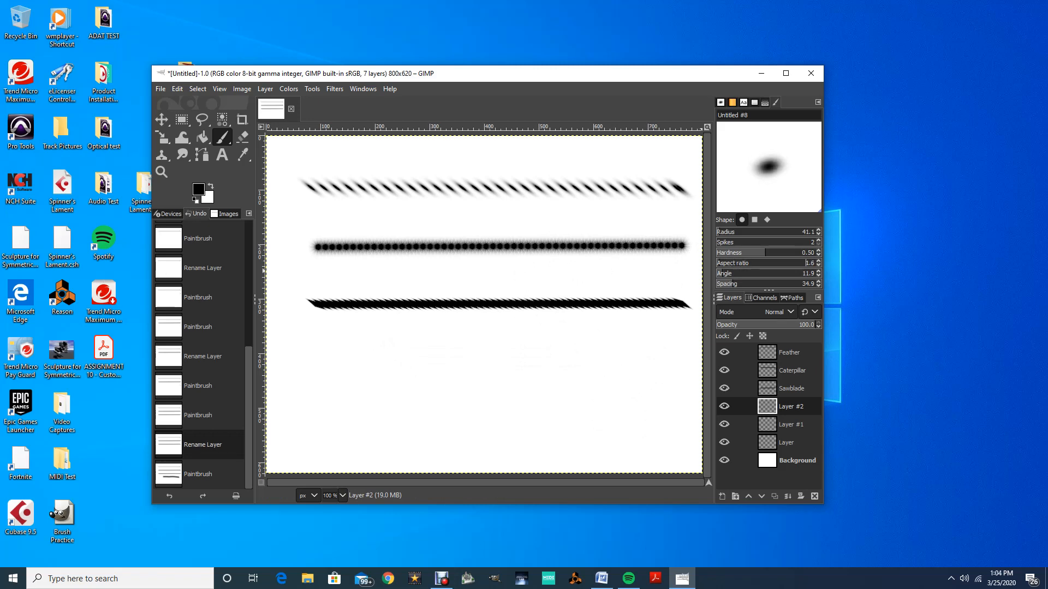
- Try brush angles of 70.2 and 68.2, then undo a test stroke on Layer #2
drag(723, 275, 754, 275)
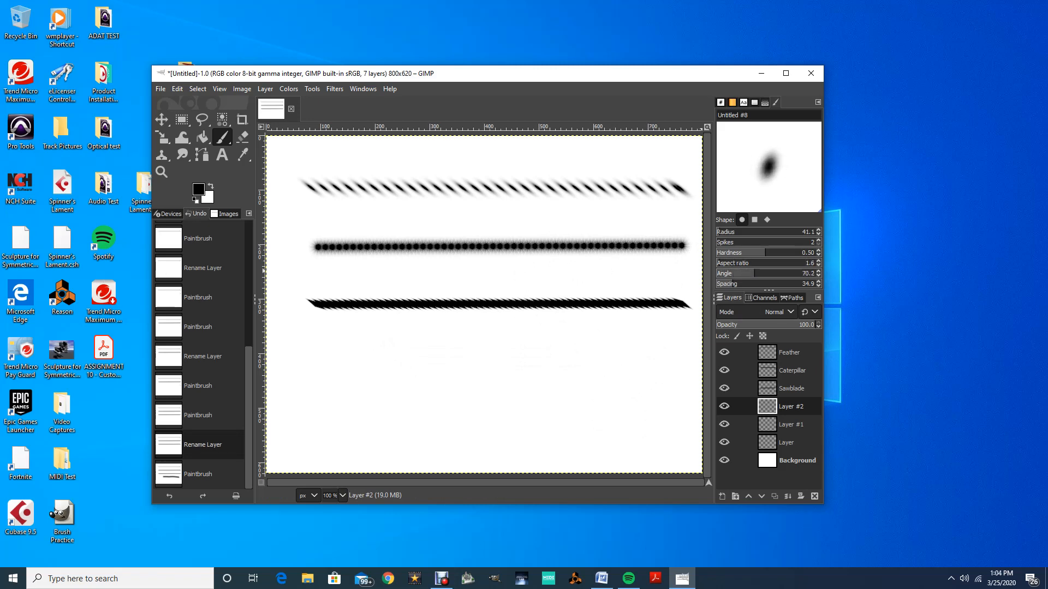
scroll(803, 274, down, 10)
scroll(802, 273, up, 8)
scroll(802, 273, up, 2)
drag(693, 353, 471, 360)
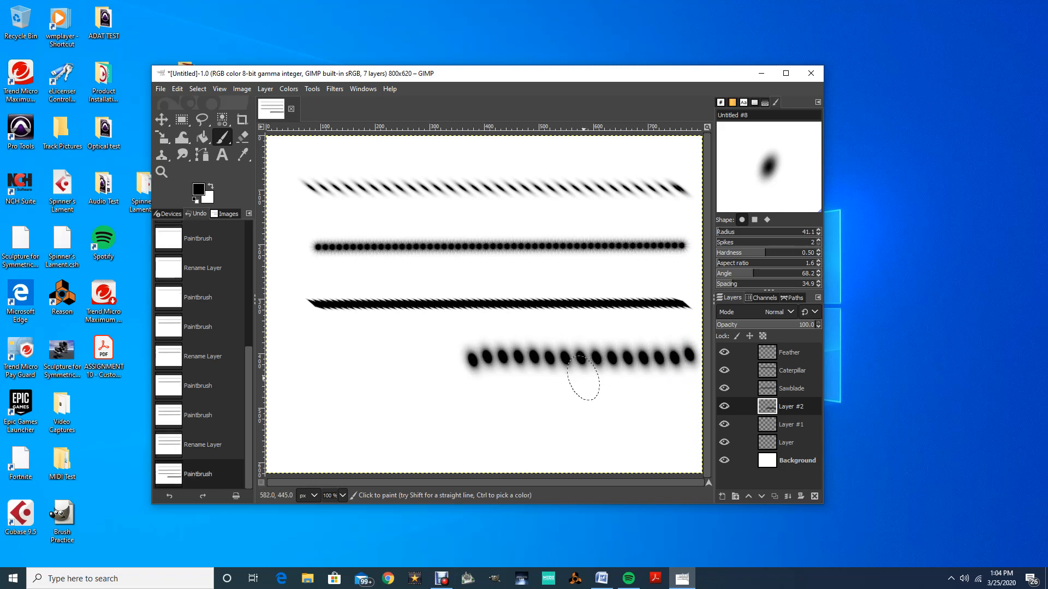
key(ctrl+z)
- Set the brush angle to 119.7 and undo a test stroke on Layer #2
scroll(798, 273, up, 10)
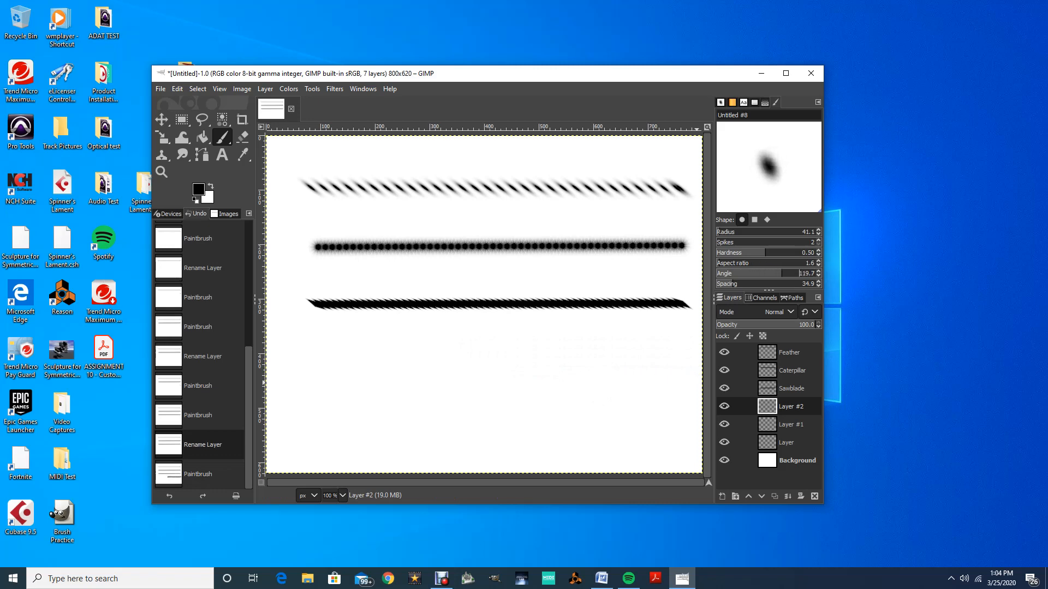
drag(670, 352, 356, 367)
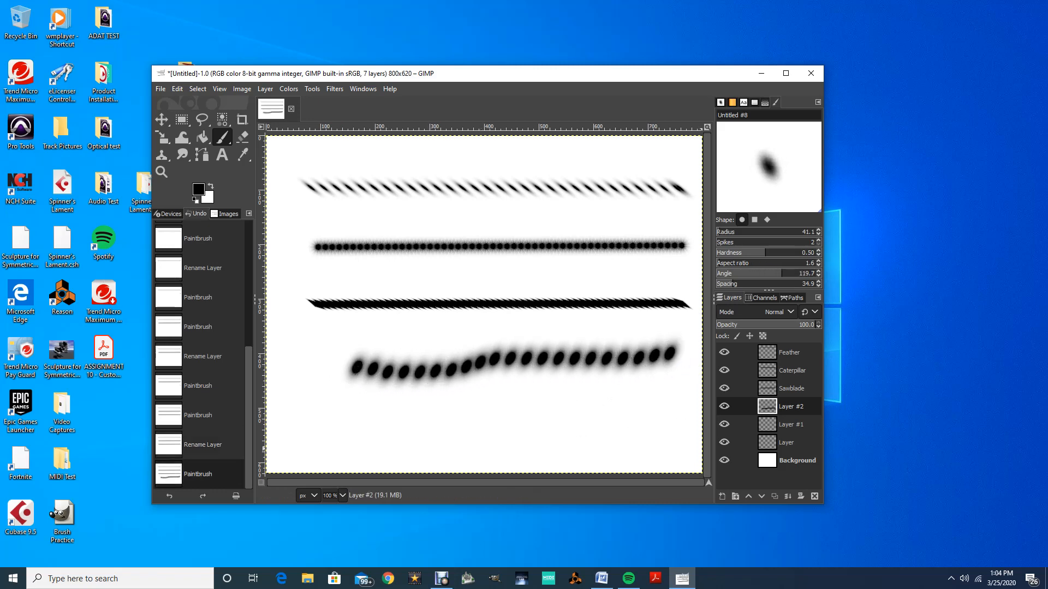
key(ctrl+z)
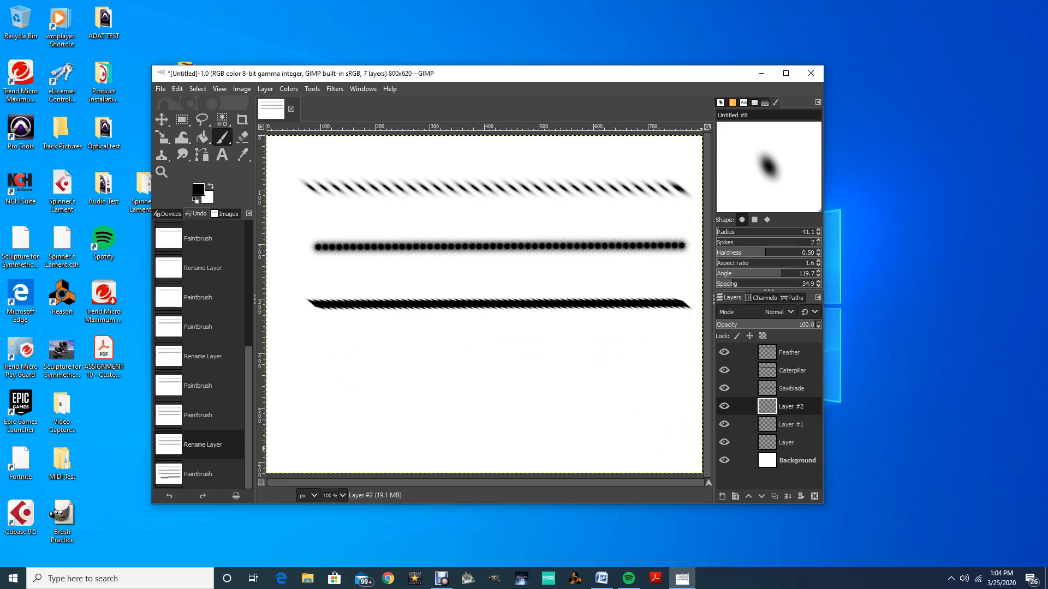
- Lower the brush hardness to 0.27 and undo a test stroke on Layer #2
drag(813, 253, 801, 253)
drag(666, 366, 422, 343)
key(ctrl+z)
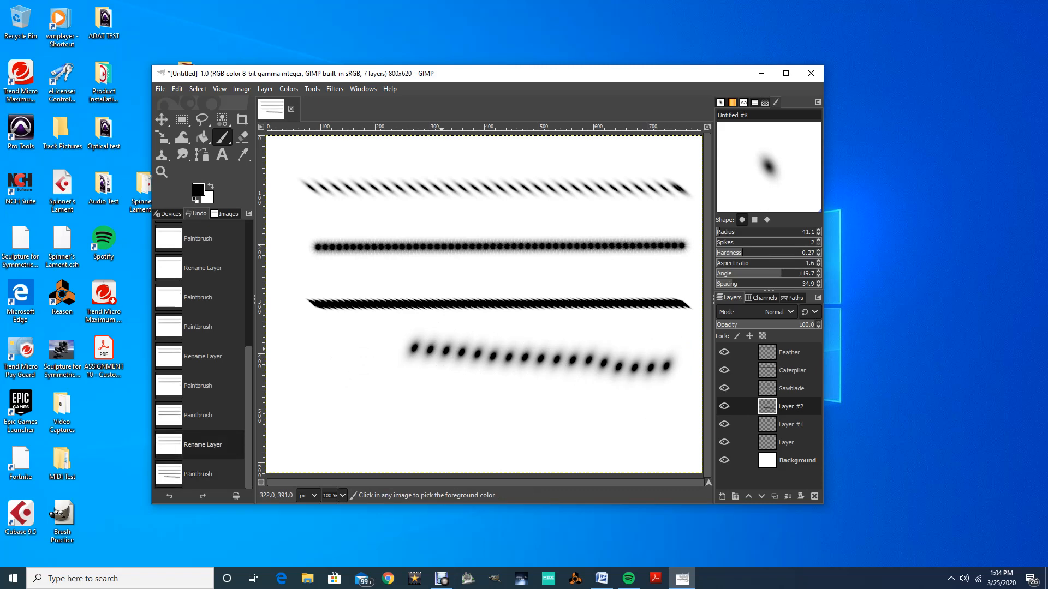
- Lower the brush hardness to 0.00 and undo a test stroke on Layer #2
drag(742, 252, 715, 253)
drag(665, 370, 294, 363)
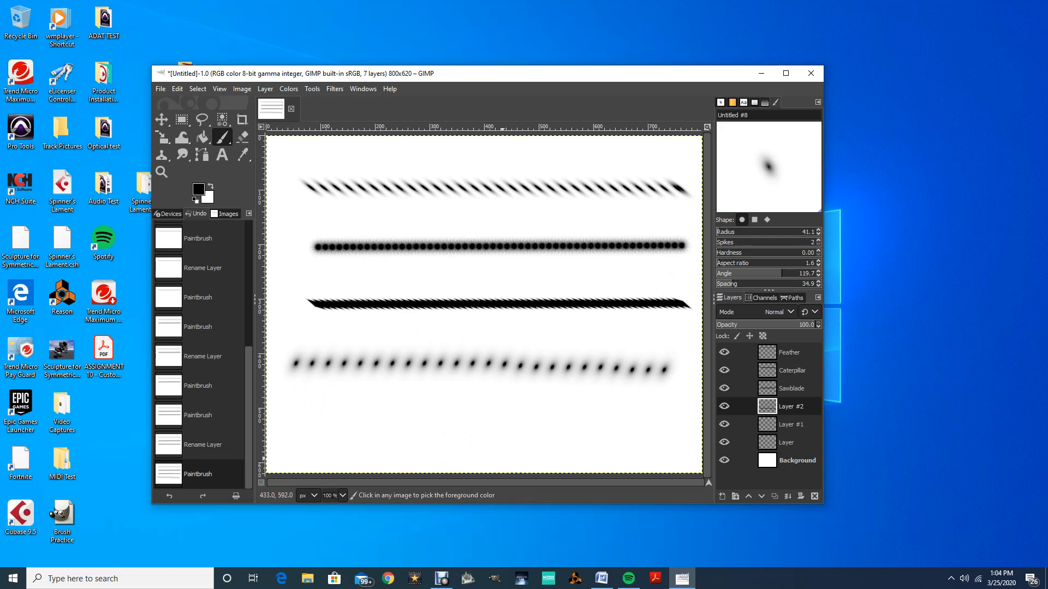
key(ctrl+z)
- Lower the brush spacing to 3.2 and undo two test strokes on Layer #2
drag(733, 284, 717, 284)
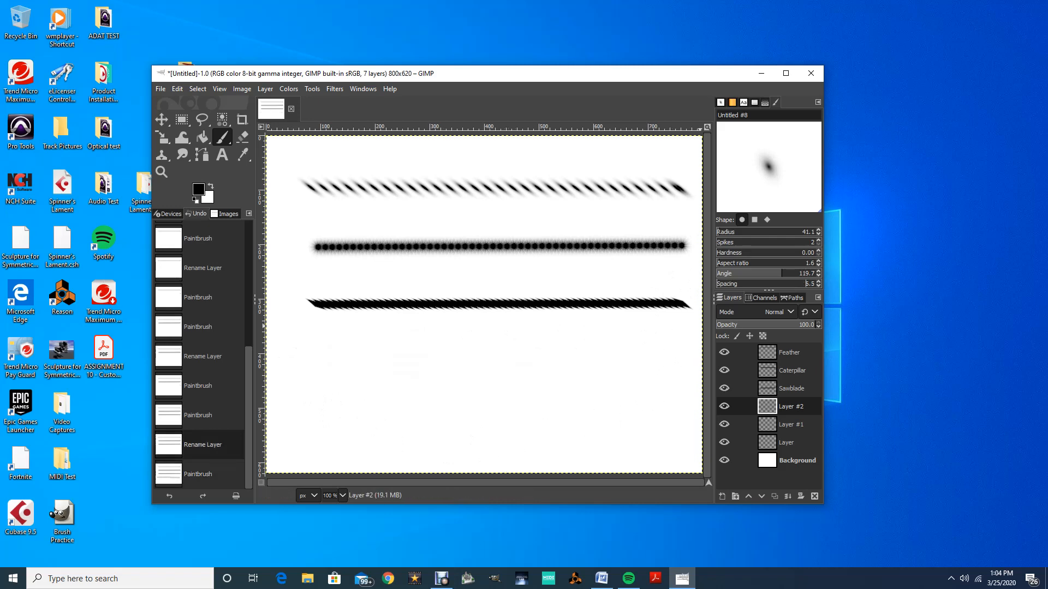
drag(682, 359, 299, 365)
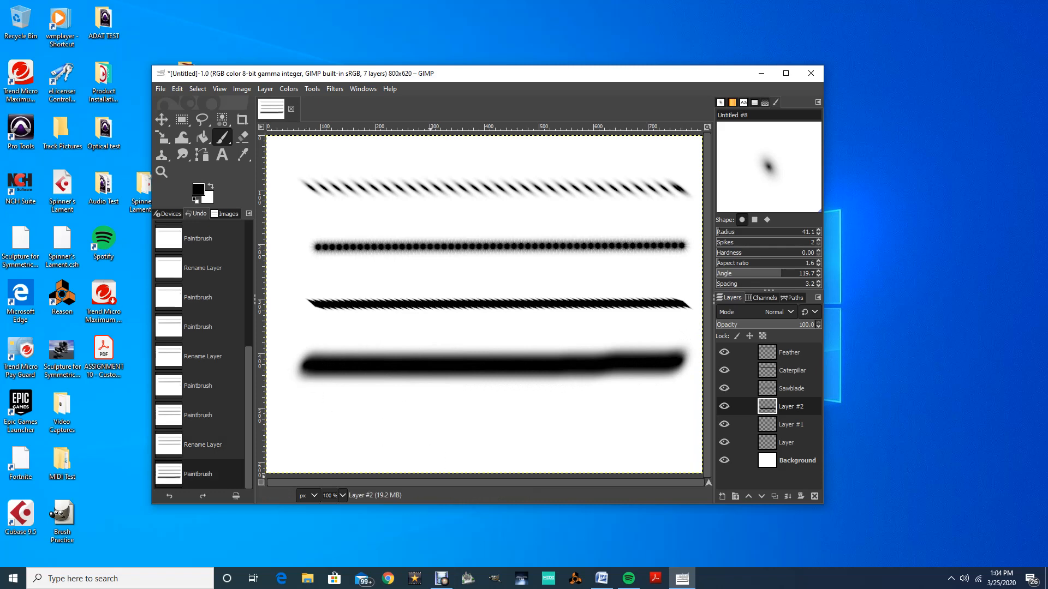
key(ctrl+z)
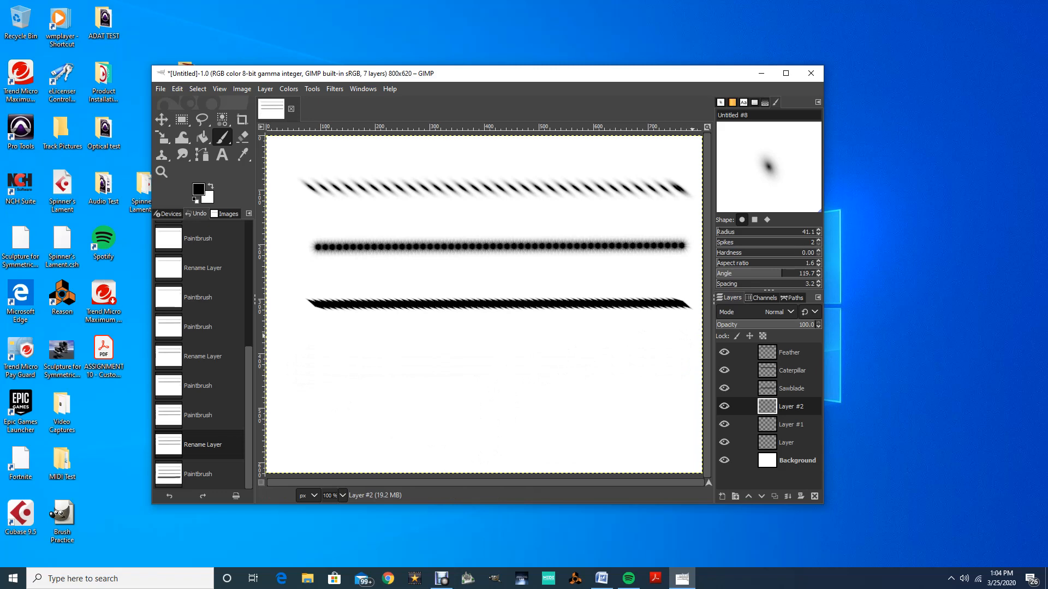
drag(665, 362, 474, 365)
key(ctrl+z)
- Raise the brush spacing to 17.5 and undo a test stroke on Layer #2
scroll(807, 284, up, 6)
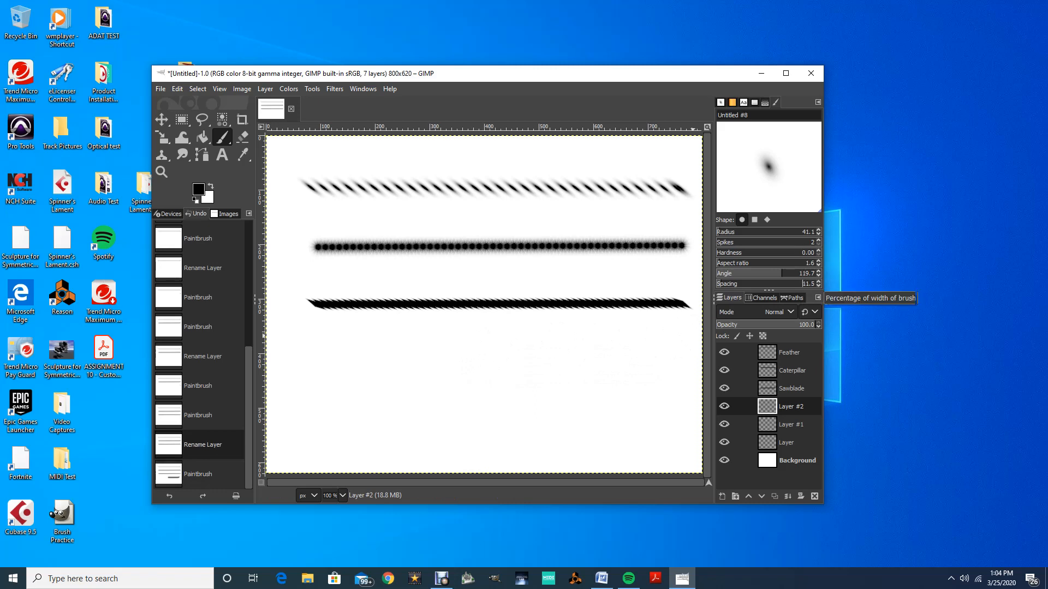
drag(678, 360, 377, 360)
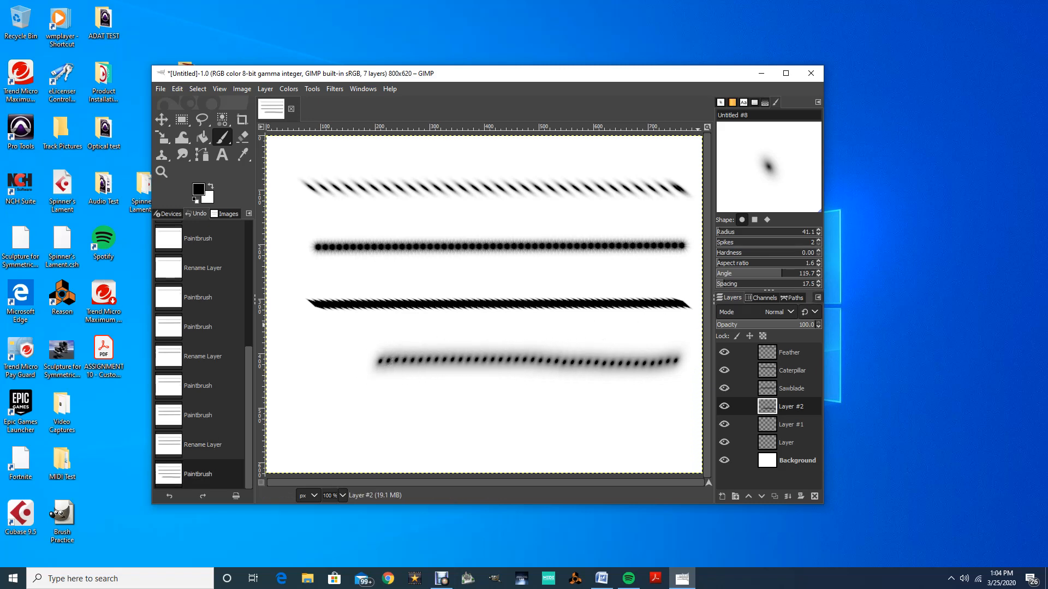
key(ctrl+z)
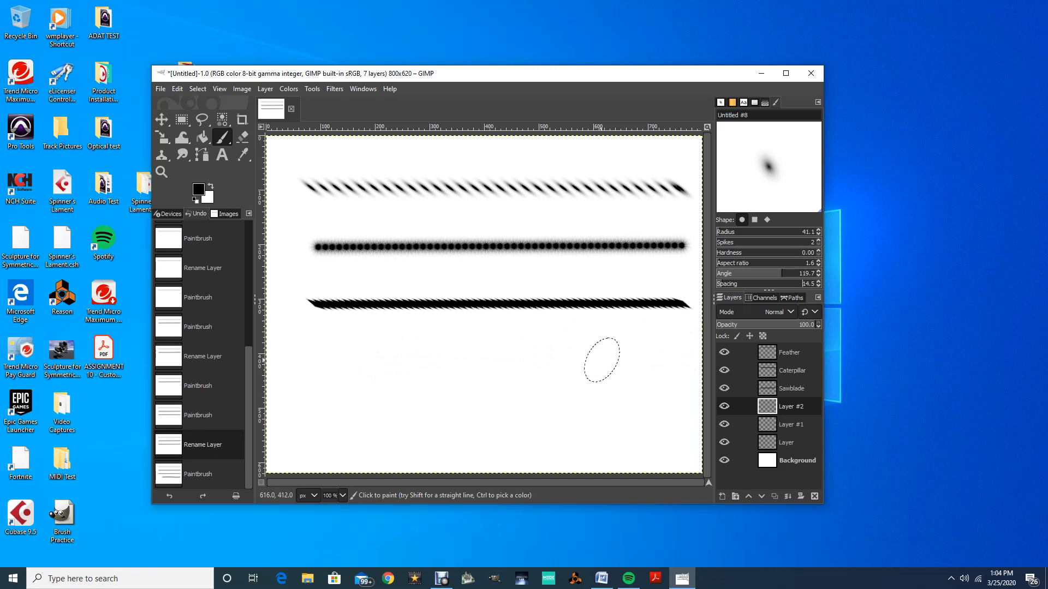
- Try a brush spacing of 14.5, settle on 10.5, and undo the test strokes on Layer #2
drag(677, 374, 306, 375)
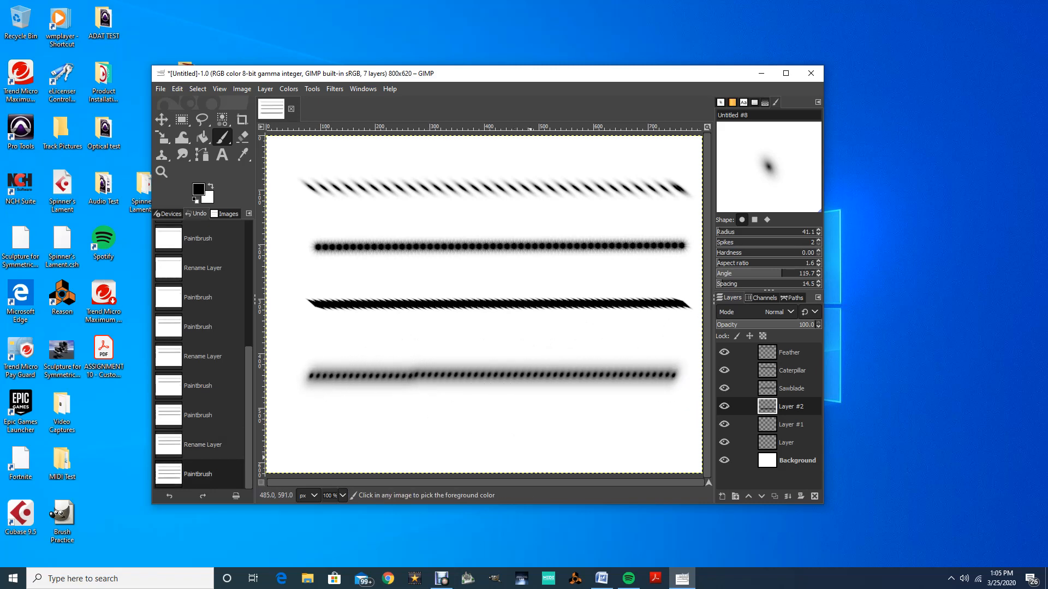
key(ctrl+z)
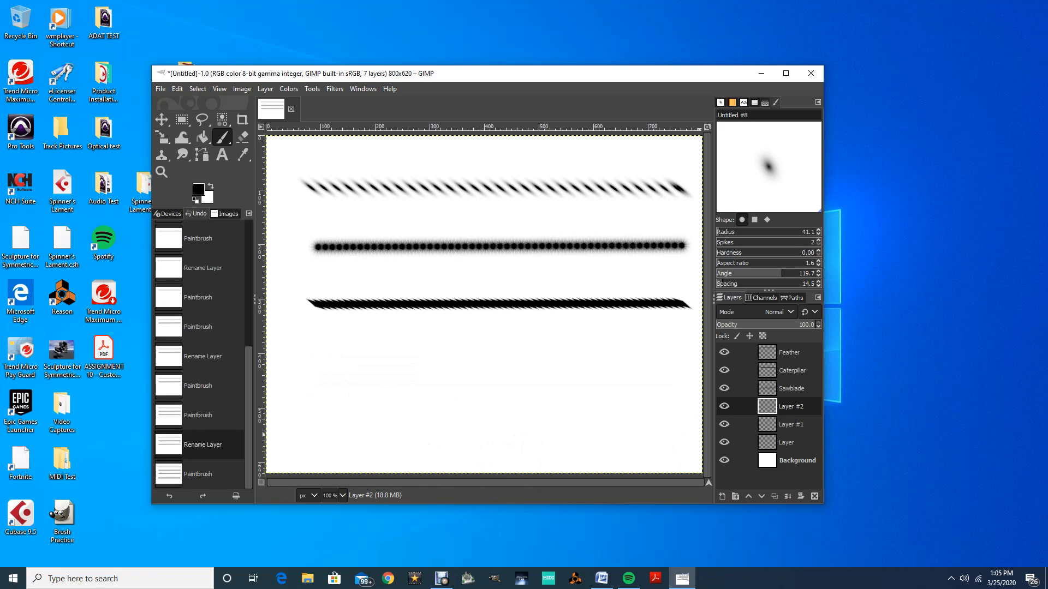
drag(662, 382, 401, 379)
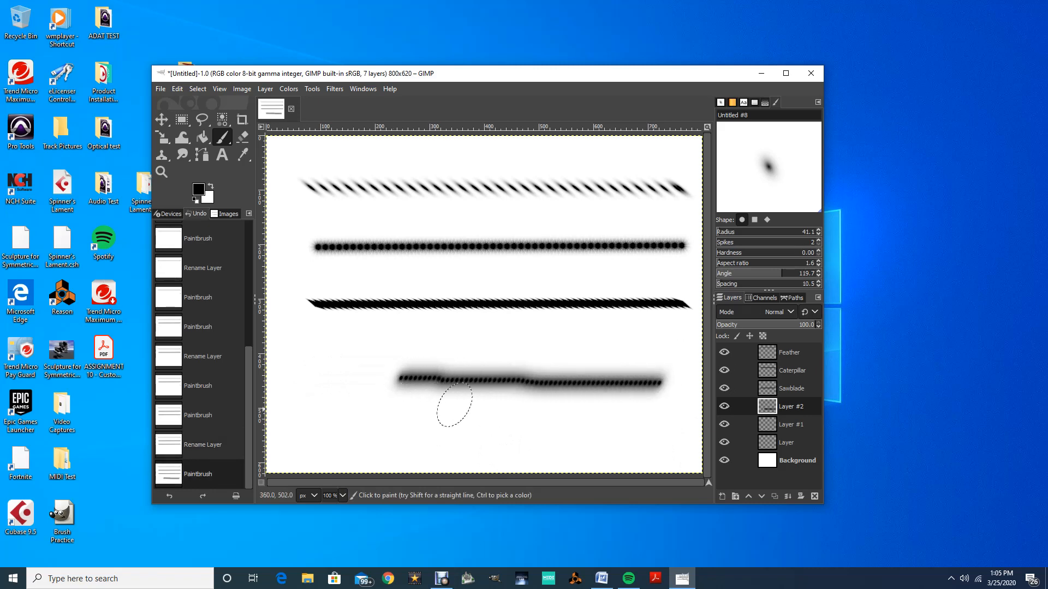
key(ctrl+z)
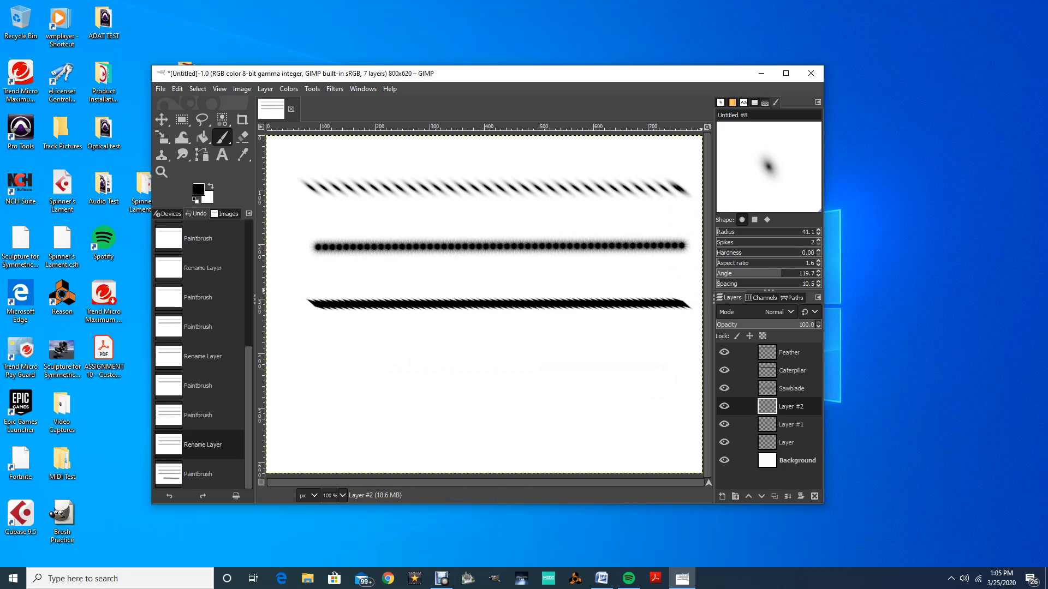
- Try spike counts of 3 and 11 for the brush, undoing each test stroke on Layer #2
click(818, 239)
drag(652, 356, 313, 343)
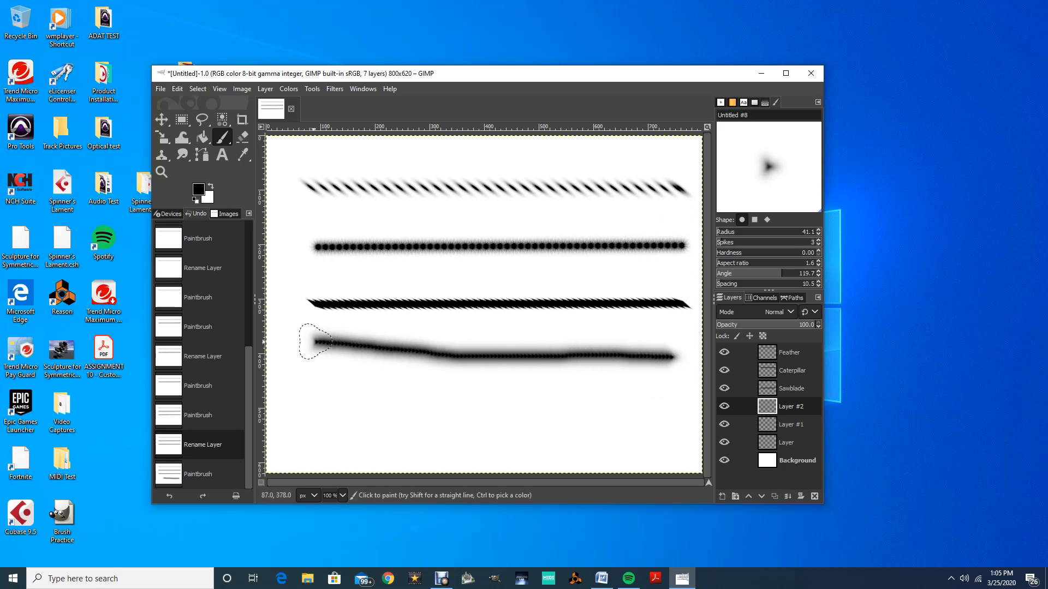
key(ctrl+z)
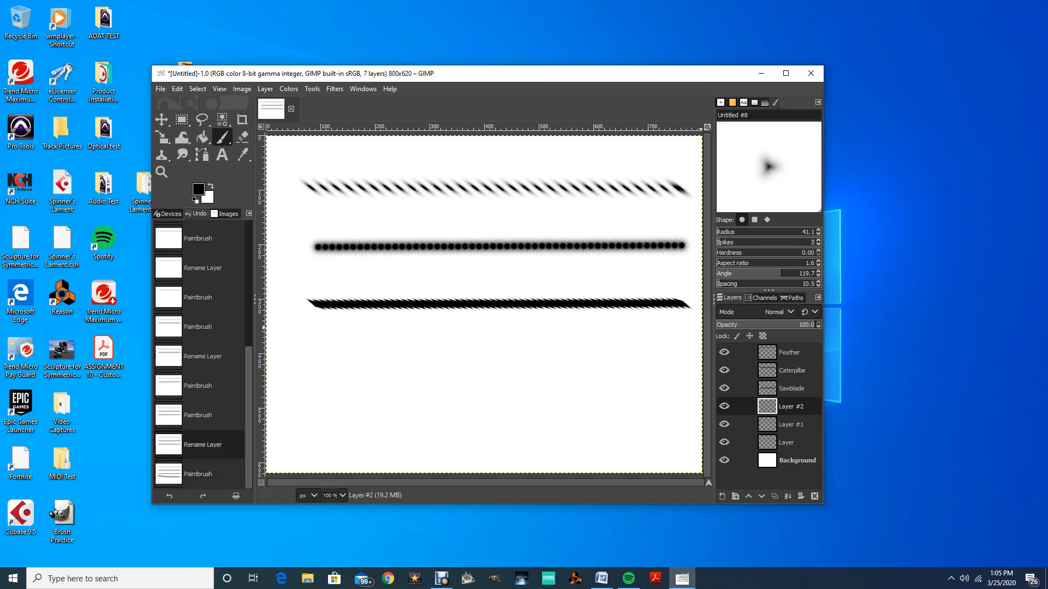
click(737, 241)
drag(737, 241, 766, 241)
mouse_move(686, 359)
mouse_down()
mouse_move(617, 365)
mouse_move(304, 340)
mouse_up()
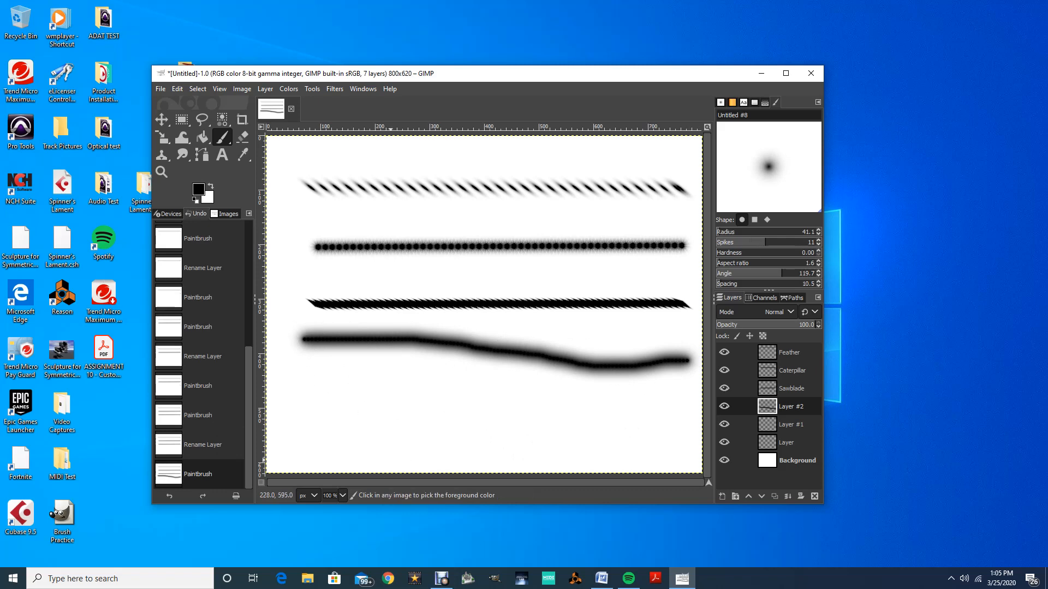
key(ctrl+z)
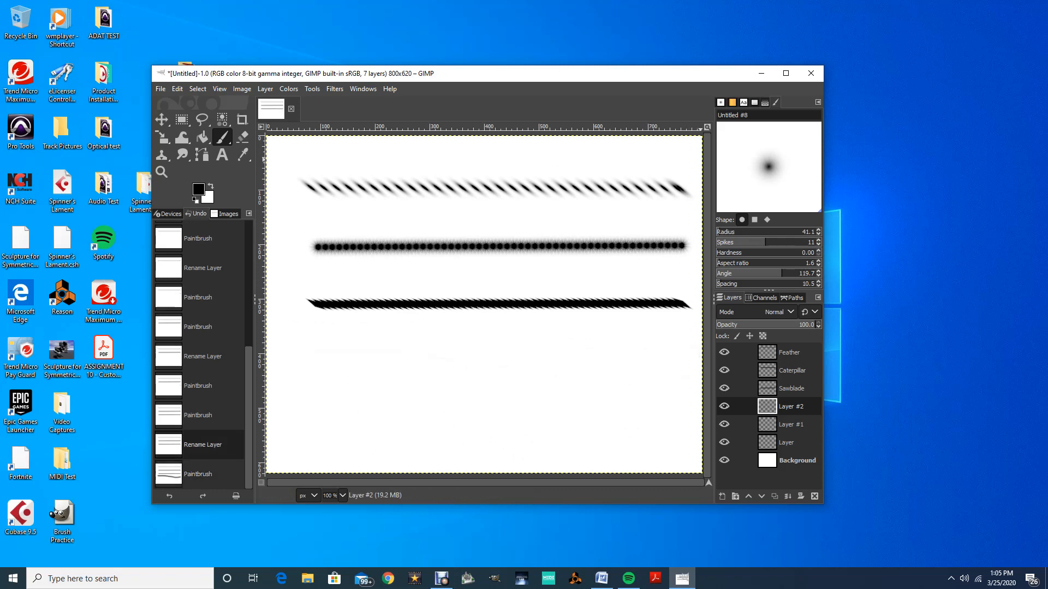
- Set the brush spikes to 16 and undo a test stroke on Layer #2
drag(765, 241, 793, 242)
drag(660, 343, 293, 334)
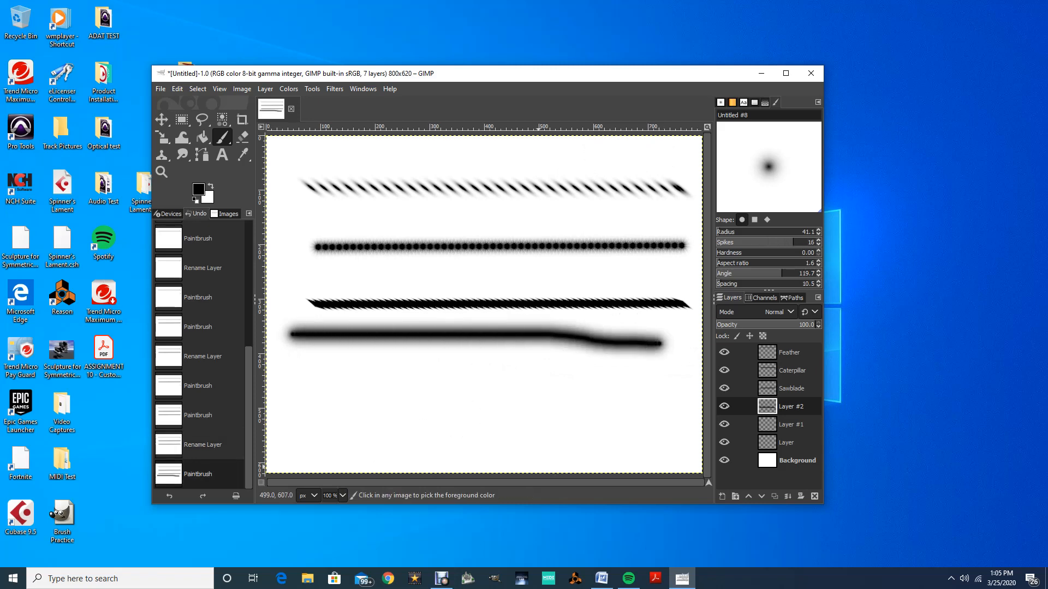
key(ctrl+z)
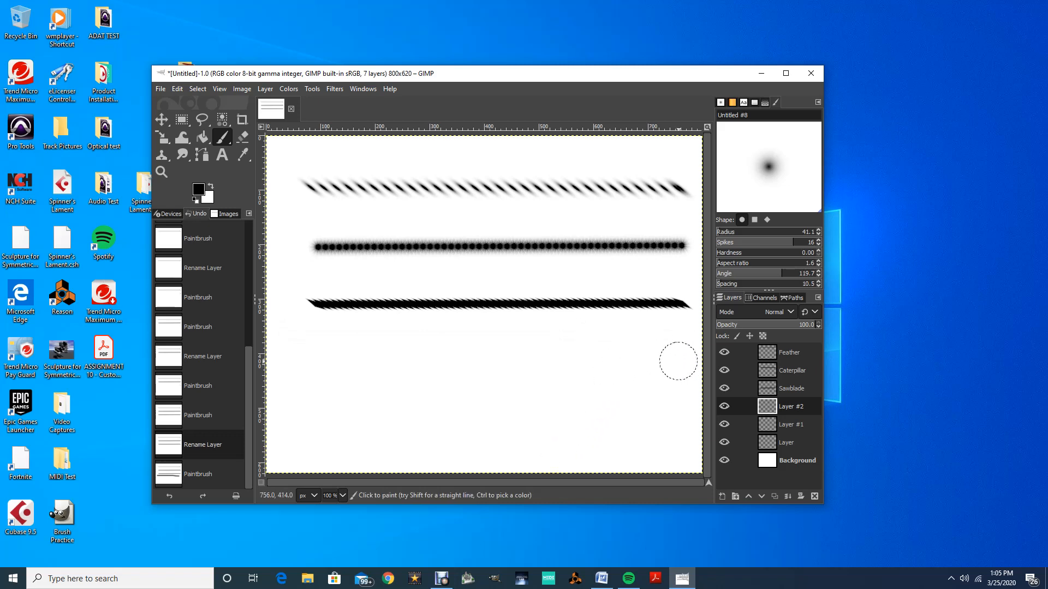
- Raise the brush hardness to 0.05 and undo the test strokes on Layer #2
mouse_move(676, 359)
mouse_down()
mouse_move(429, 347)
mouse_move(304, 354)
mouse_up()
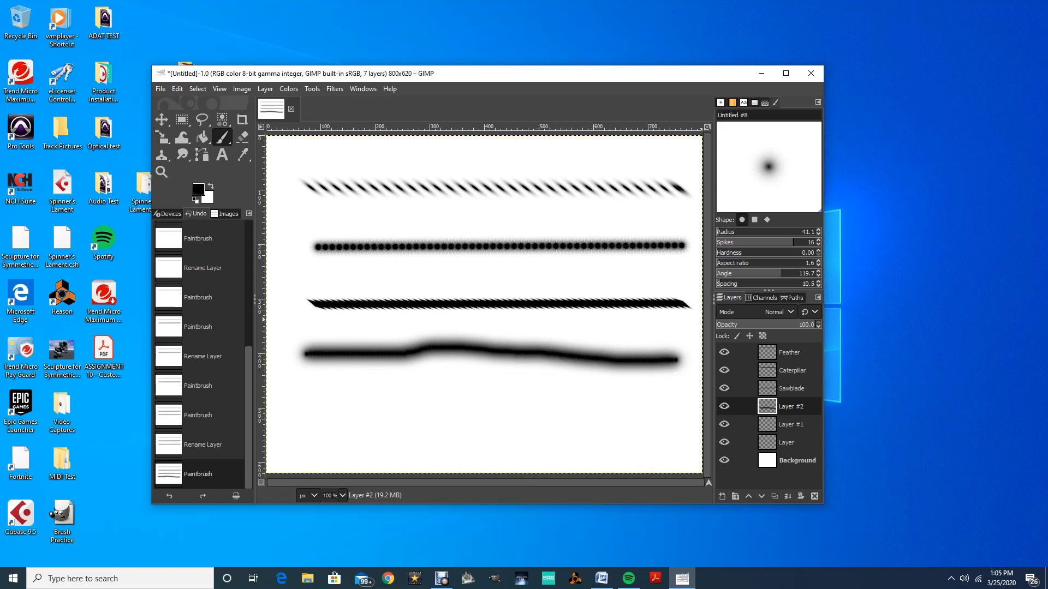
scroll(802, 252, up, 5)
key(ctrl+z)
drag(676, 361, 364, 358)
key(ctrl+z)
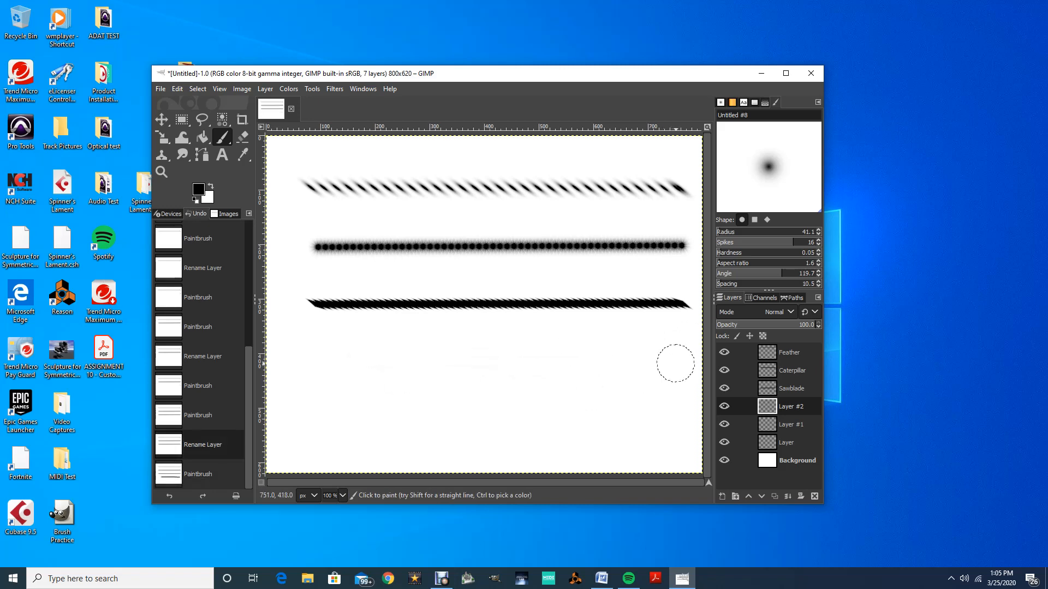
- Try a straight horizontal stroke about 650 px long on Layer #2 below the Sawblade stroke, then undo it
click(676, 363)
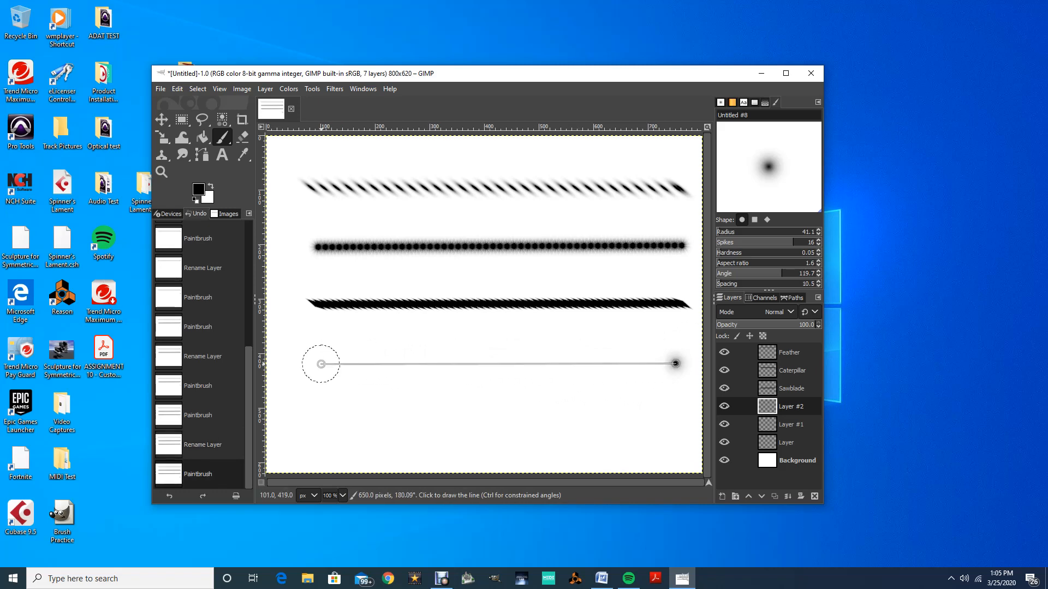
shift+click(321, 368)
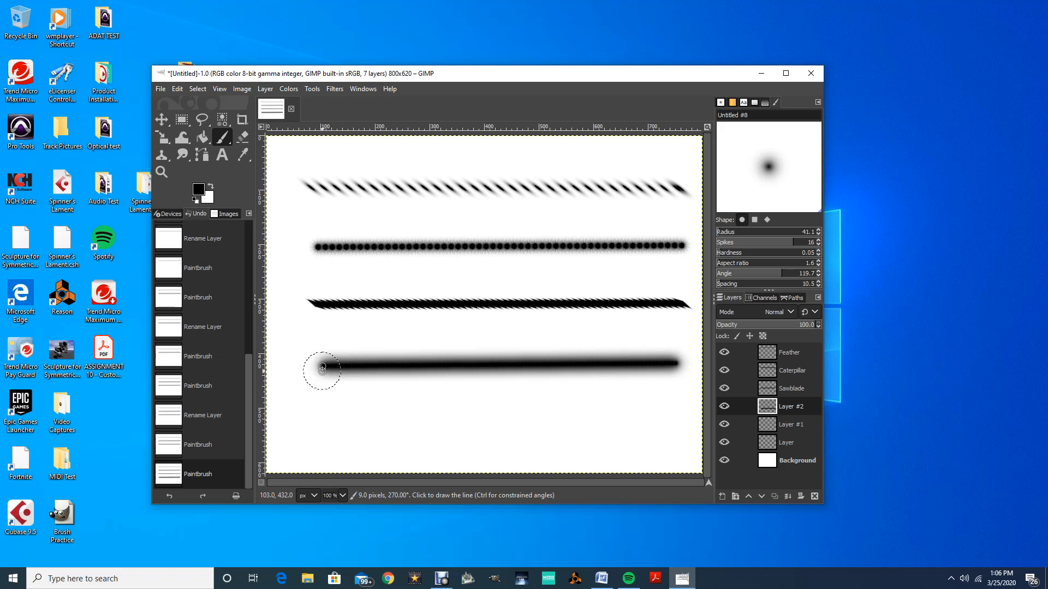
mouse_move(628, 578)
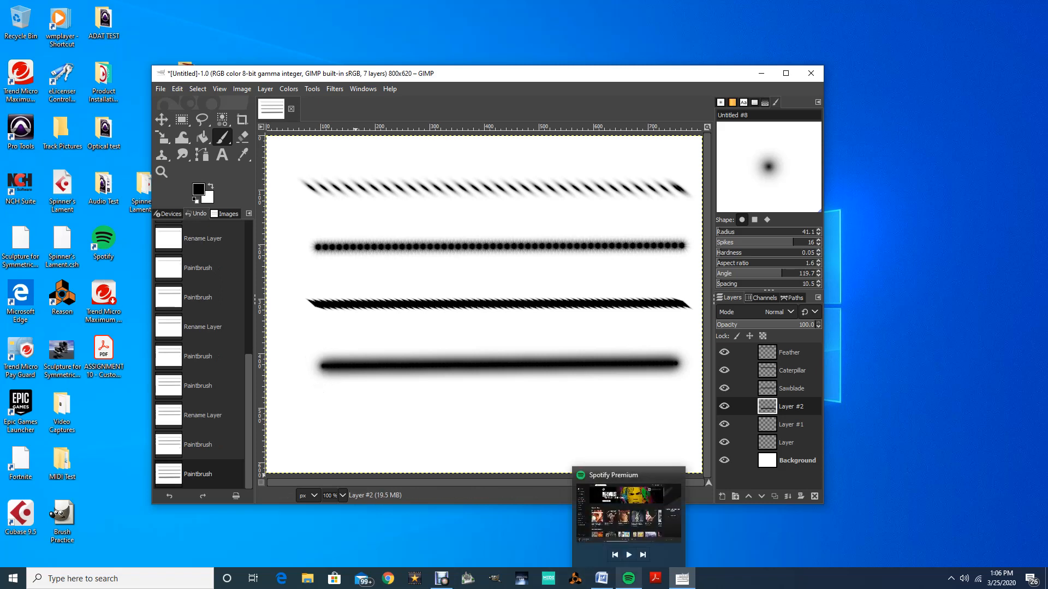
key(ctrl+z)
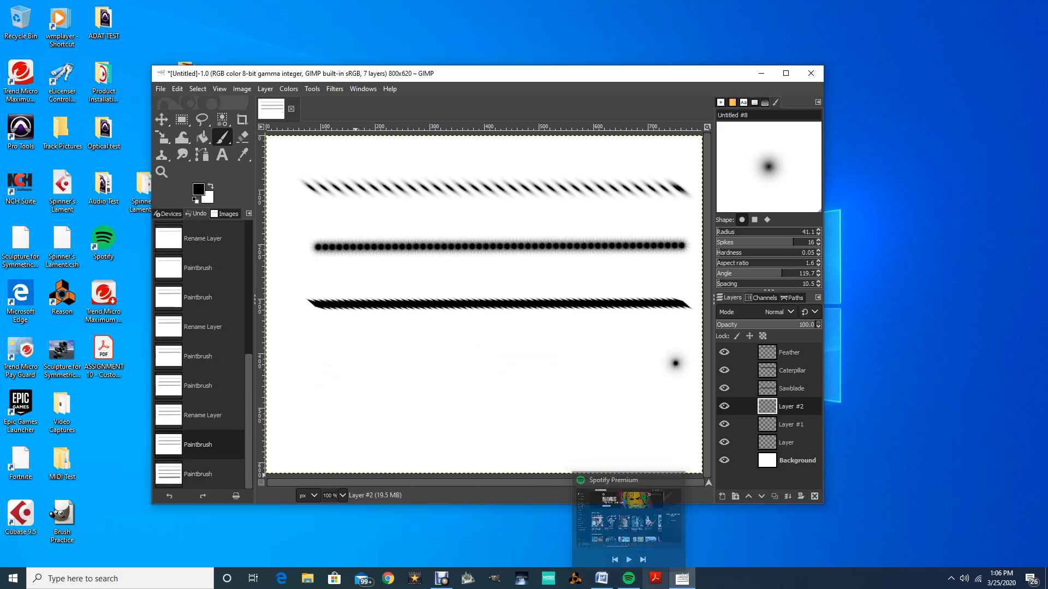
key(ctrl+z)
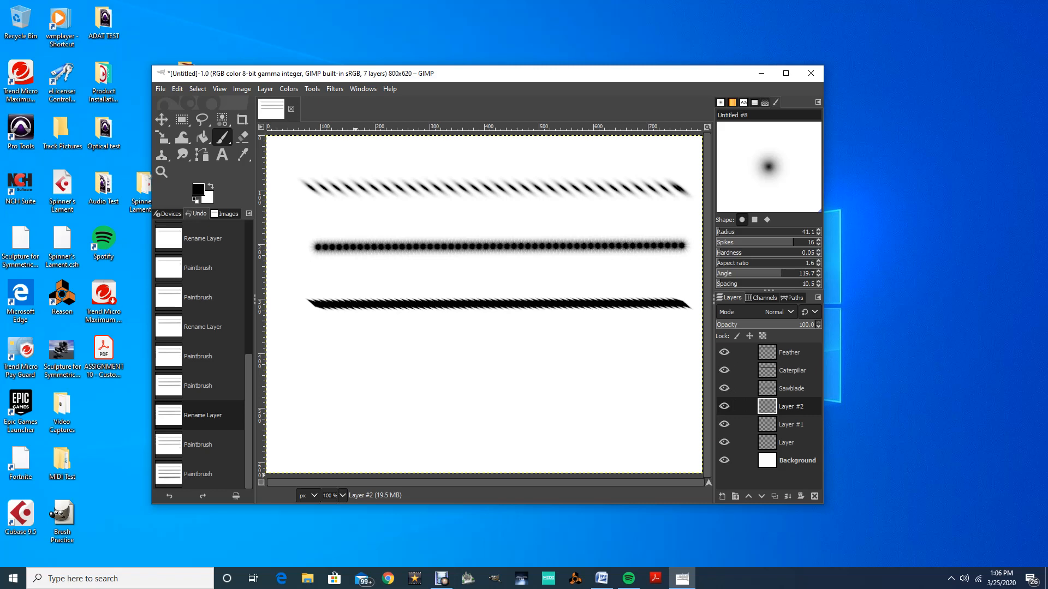
- Reduce the brush radius to 35.1, try a straight horizontal stroke on Layer #2, and undo it
scroll(802, 231, down, 5)
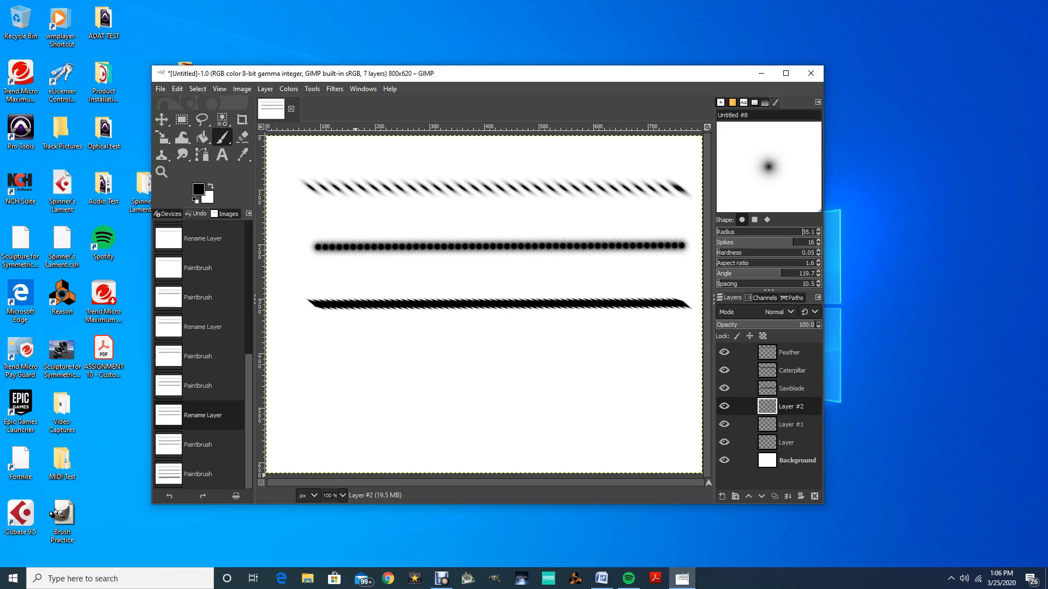
click(678, 371)
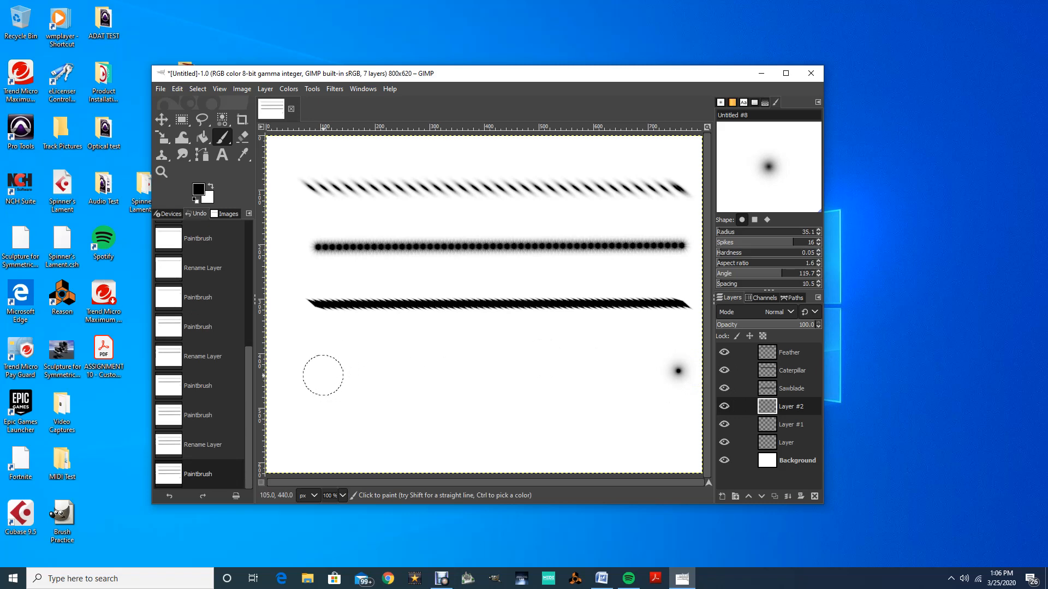
key(shift)
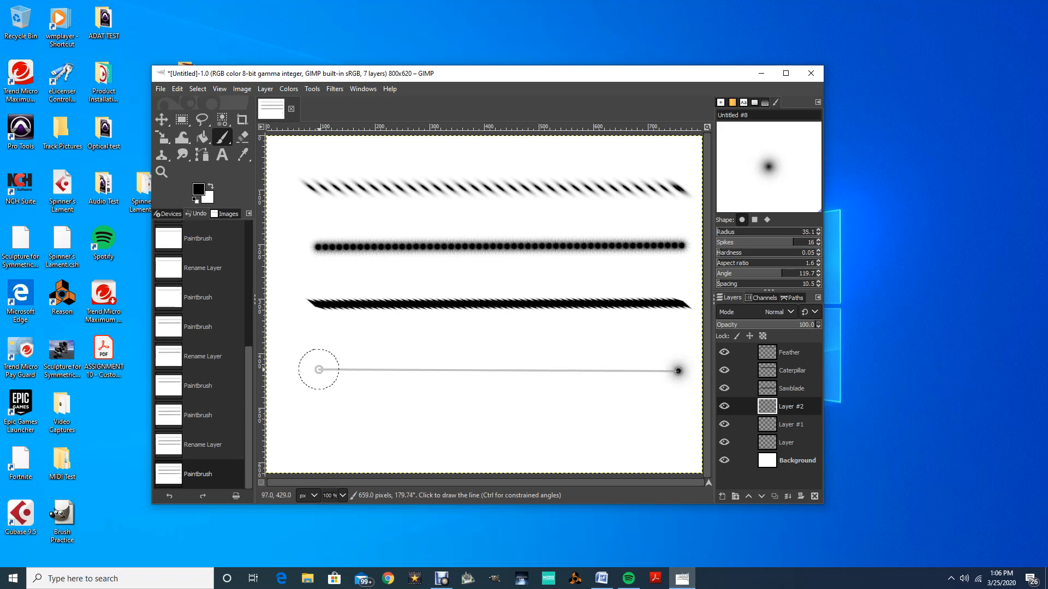
shift+click(317, 372)
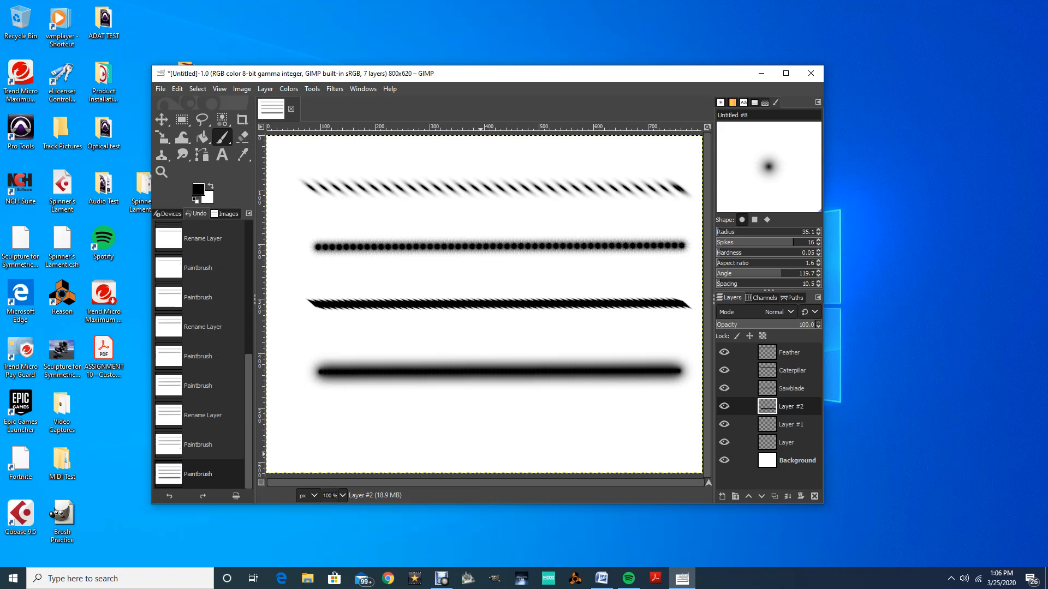
key(ctrl+z)
key(ctrl+z)
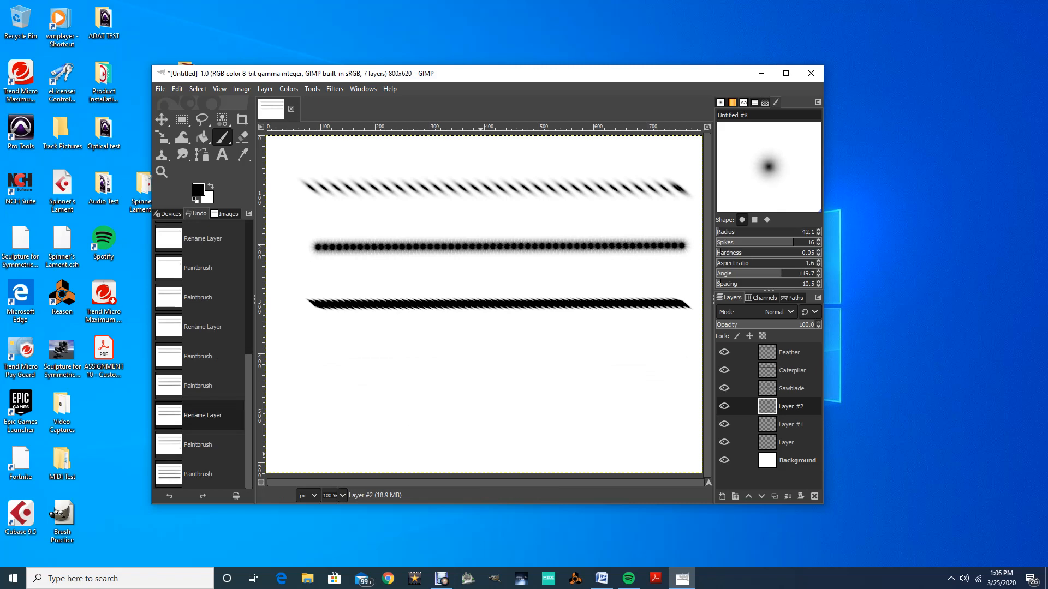
- Reduce the brush radius to 27.1 and paint a straight horizontal stroke on Layer #2 below the Sawblade stroke
scroll(802, 232, down, 11)
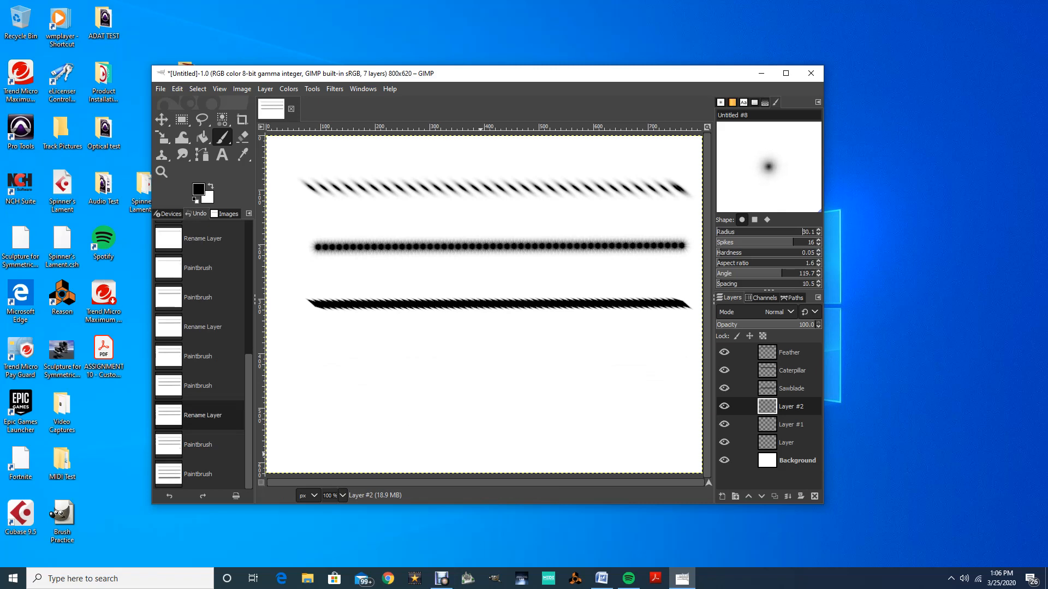
scroll(802, 232, down, 1)
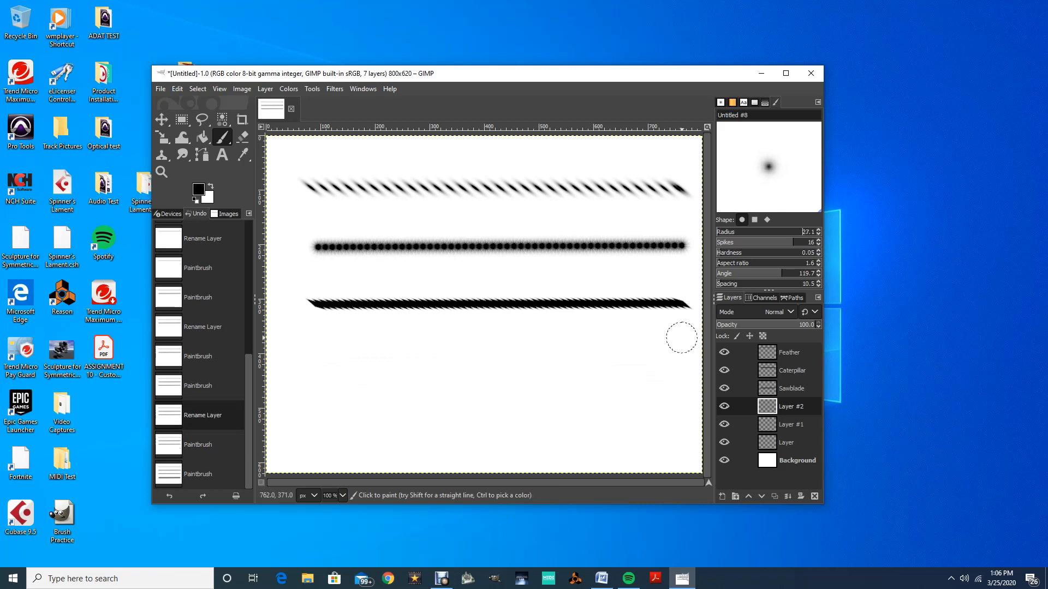
click(677, 363)
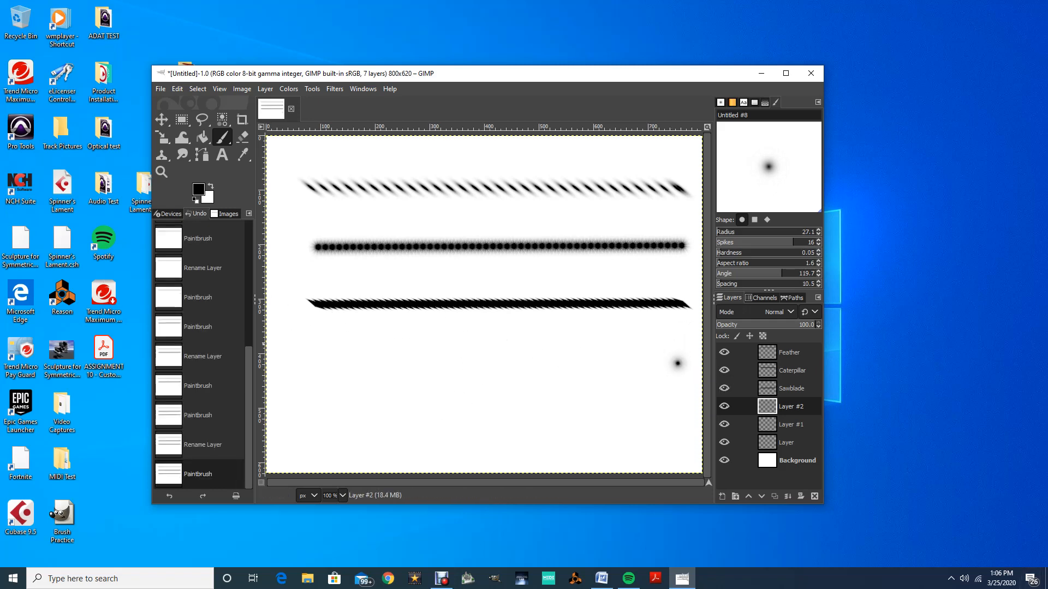
shift+click(315, 365)
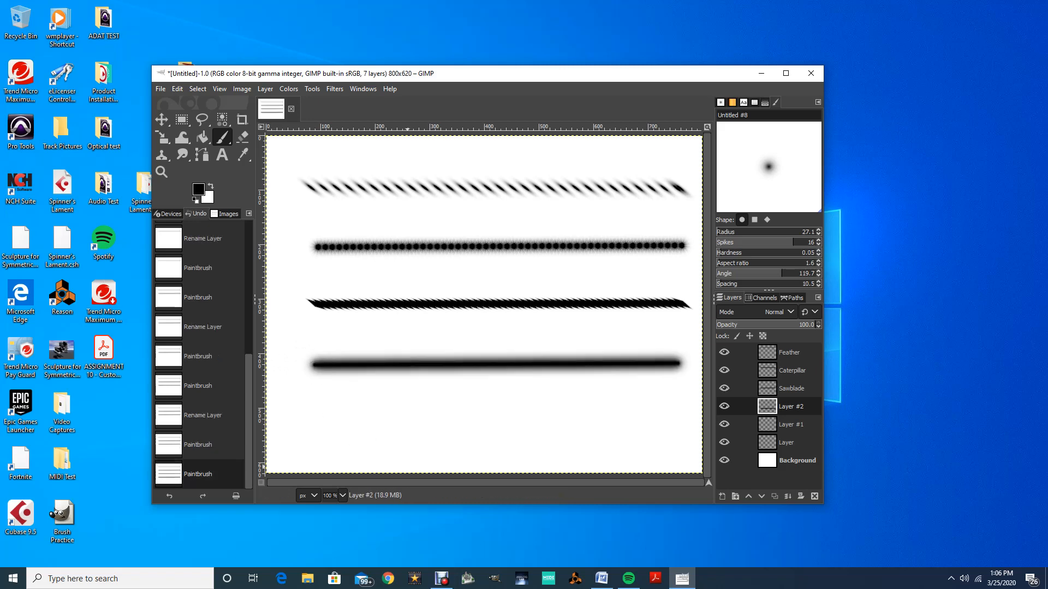
- Rename Layer #2 as Nearsighted and make Layer #1 the active layer
double_click(730, 406)
text(Double Vision)
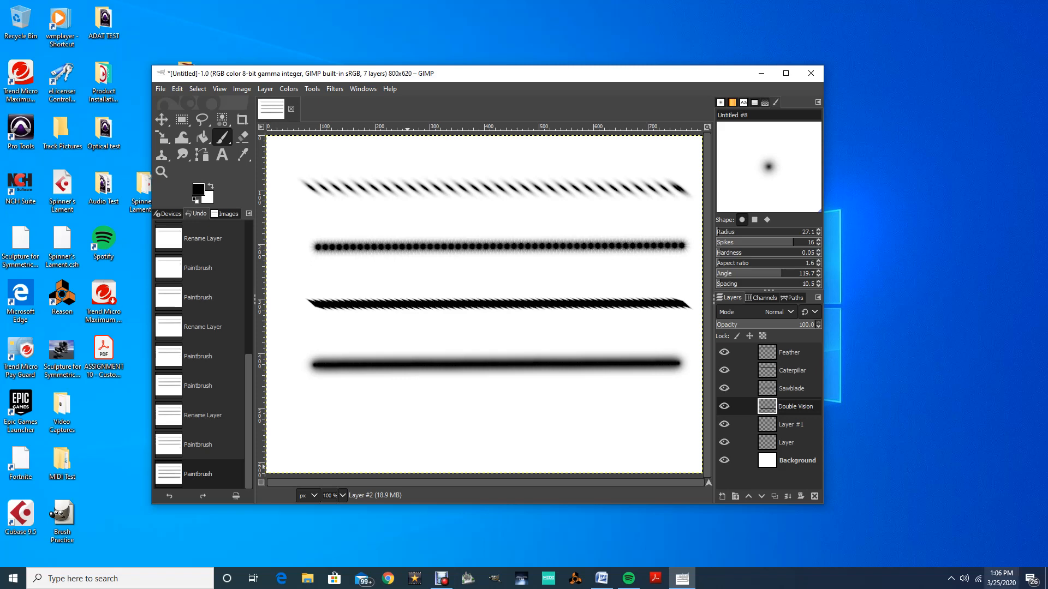
key(BackSpace)
key(BackSpace)
key(BackSpace)
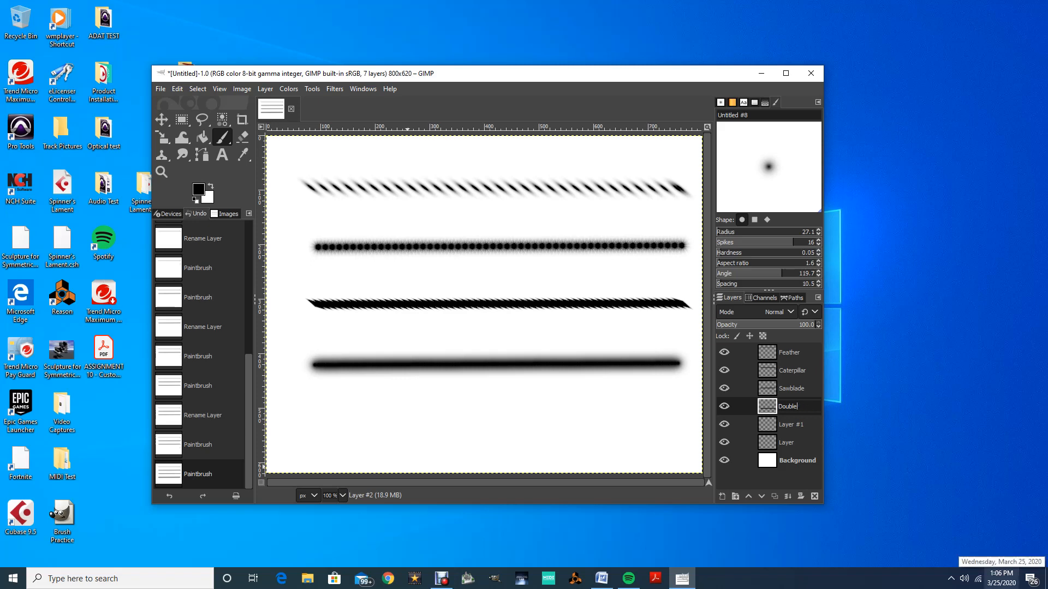
key(BackSpace)
key(BackSpace)
key(BackSpace)
key(BackSpace)
key(BackSpace)
text(Near)
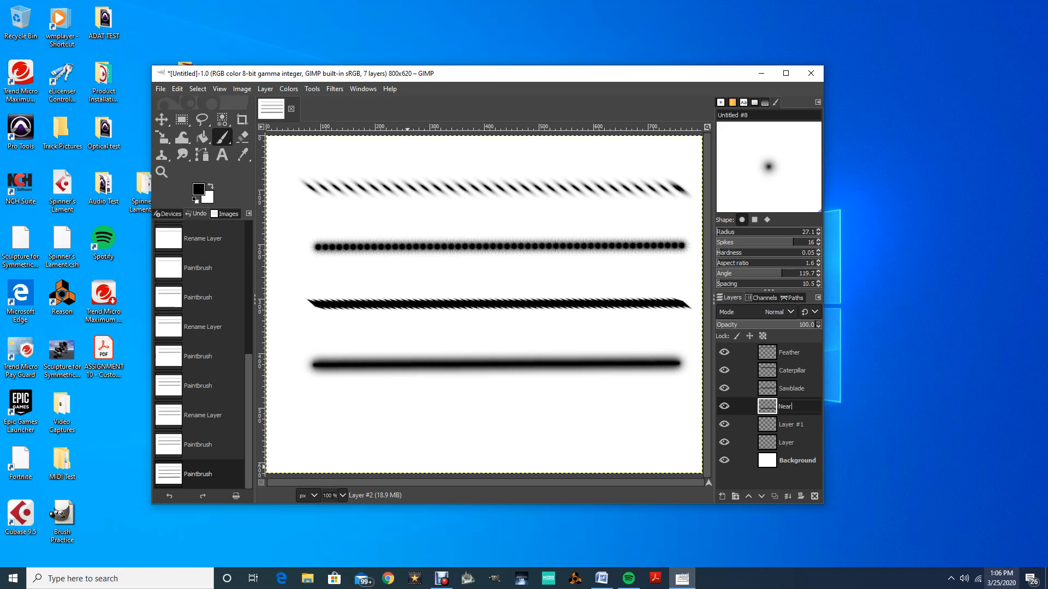
text(sighted)
key(Return)
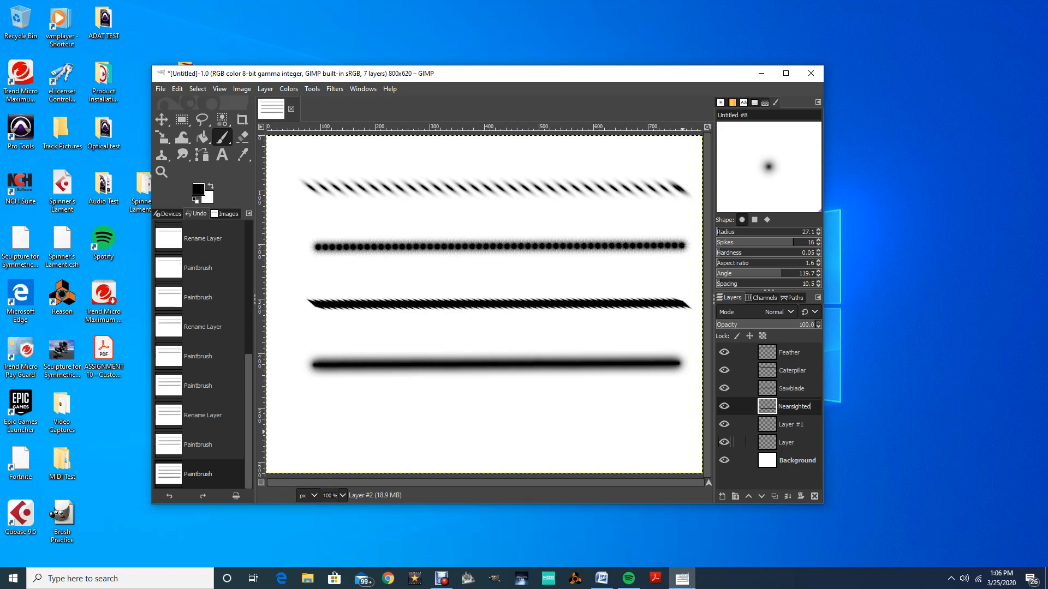
key(Tab)
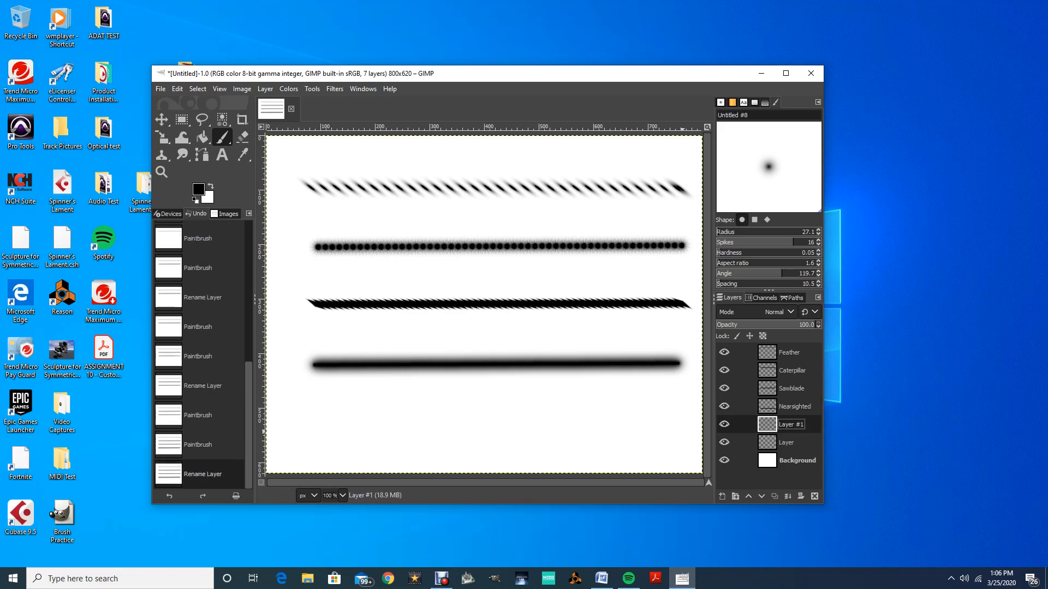
- Create a new brush and give it the square shape
click(754, 220)
click(741, 220)
click(732, 102)
click(742, 282)
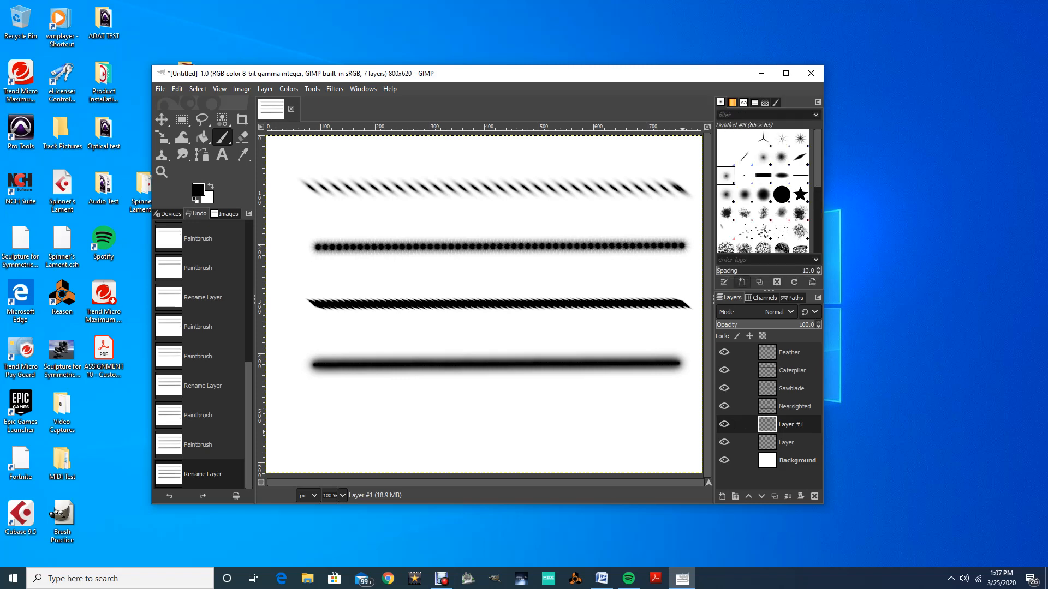
click(754, 219)
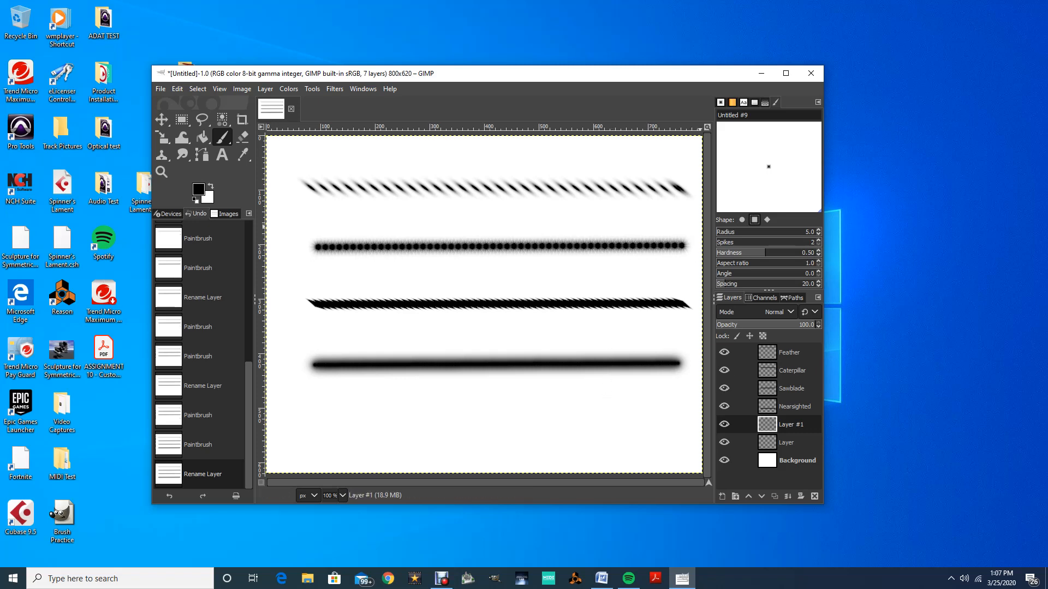
- Set the new brush's radius to 24.0 and angle to 45.5, try a stroke on Layer #1, and undo it
click(808, 232)
text(24)
key(Return)
text(45.5)
key(Return)
mouse_move(668, 418)
mouse_down()
mouse_move(567, 396)
mouse_move(449, 404)
mouse_up()
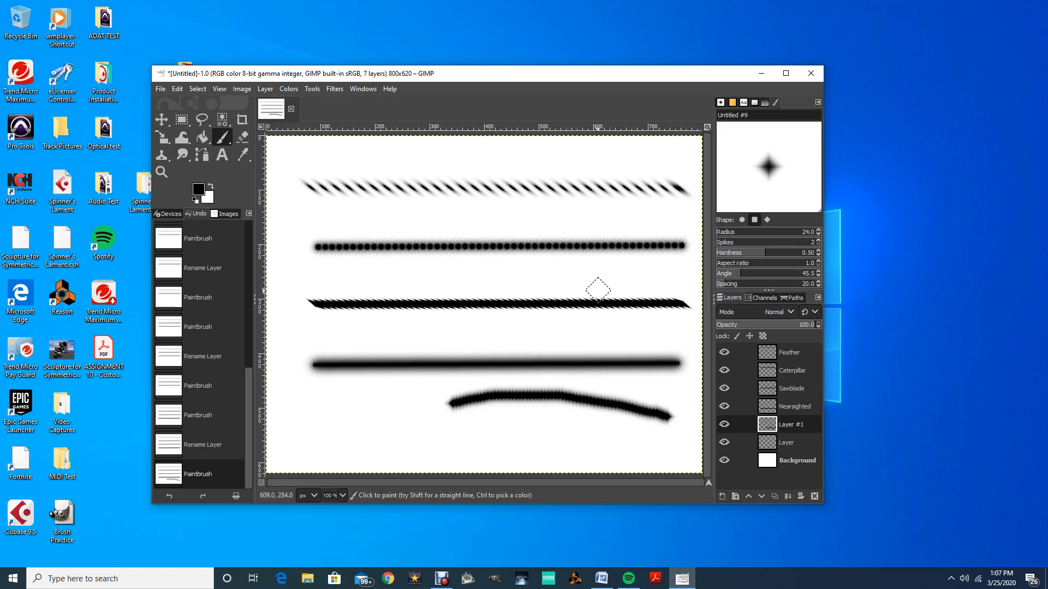
key(ctrl+z)
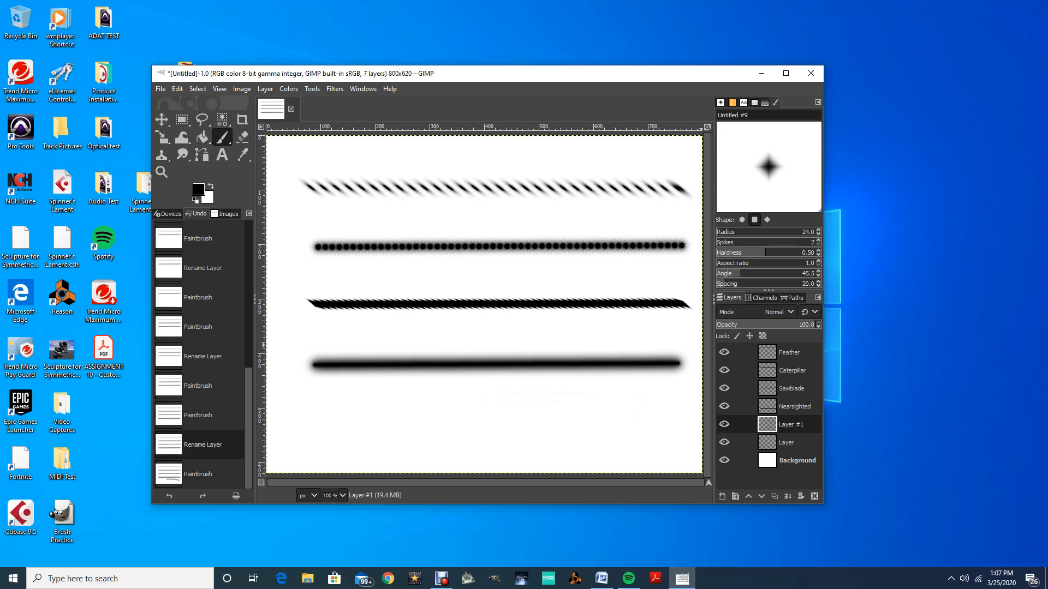
- Try strokes on Layer #1 below the Nearsighted stroke with the brush spacing raised to 30.5, undoing each one
drag(689, 411, 432, 403)
key(ctrl+z)
drag(682, 418, 400, 406)
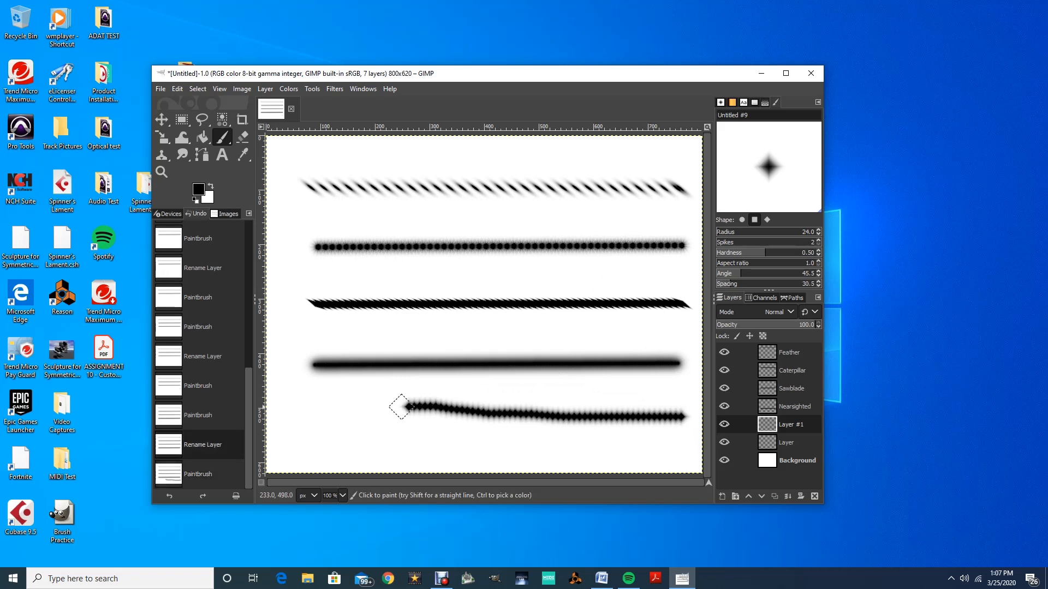
key(ctrl+z)
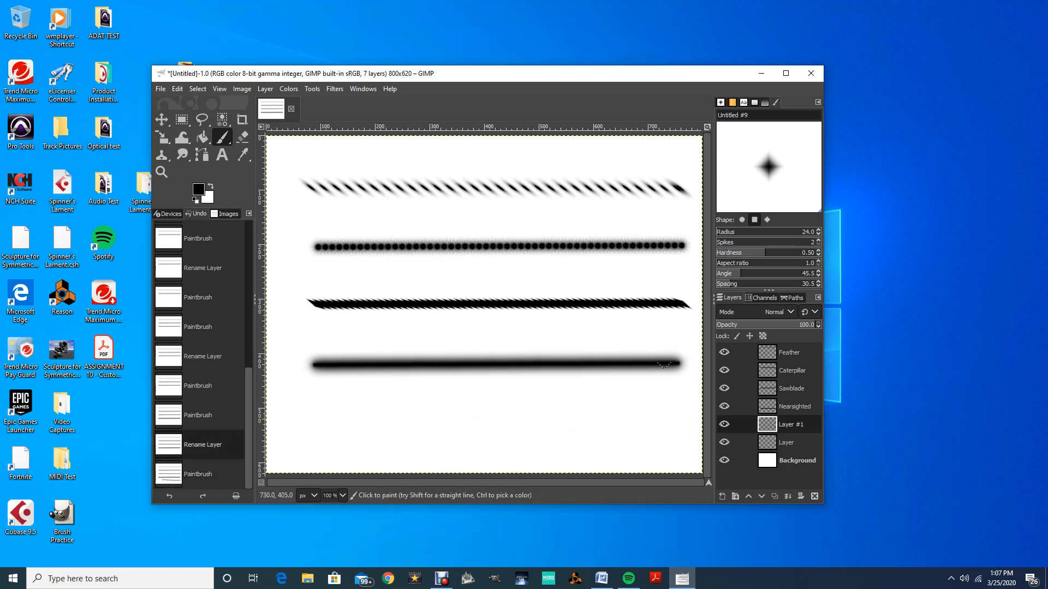
- Set the brush aspect ratio to 1.3, try a wavy stroke on Layer #1, and undo it
click(724, 263)
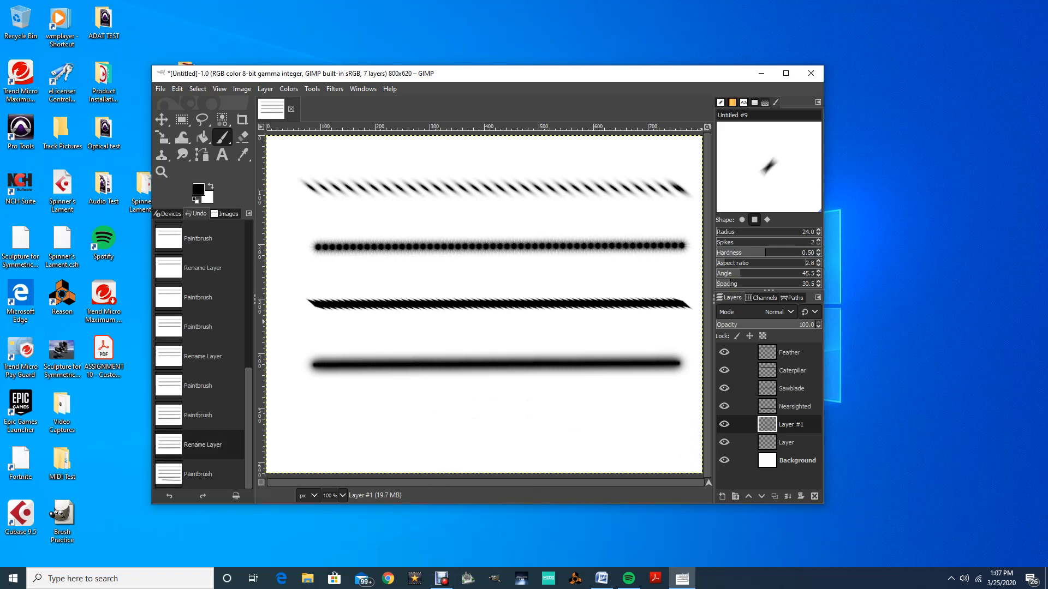
scroll(724, 263, down, 15)
drag(667, 417, 422, 415)
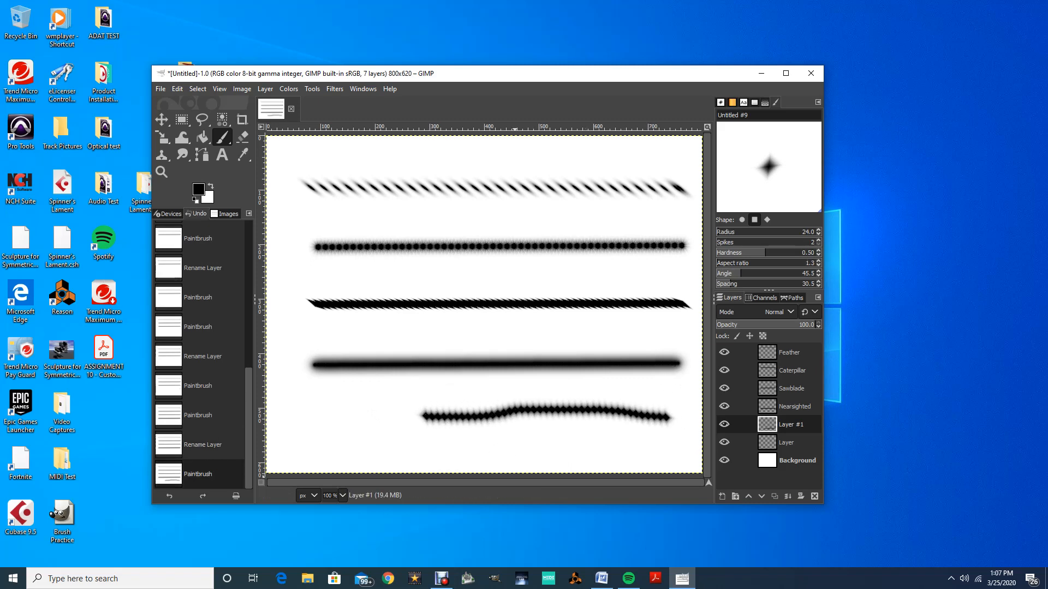
key(ctrl+z)
- Raise the brush hardness to 0.82, try a stroke on Layer #1, and undo it
drag(802, 252, 797, 254)
drag(684, 408, 381, 410)
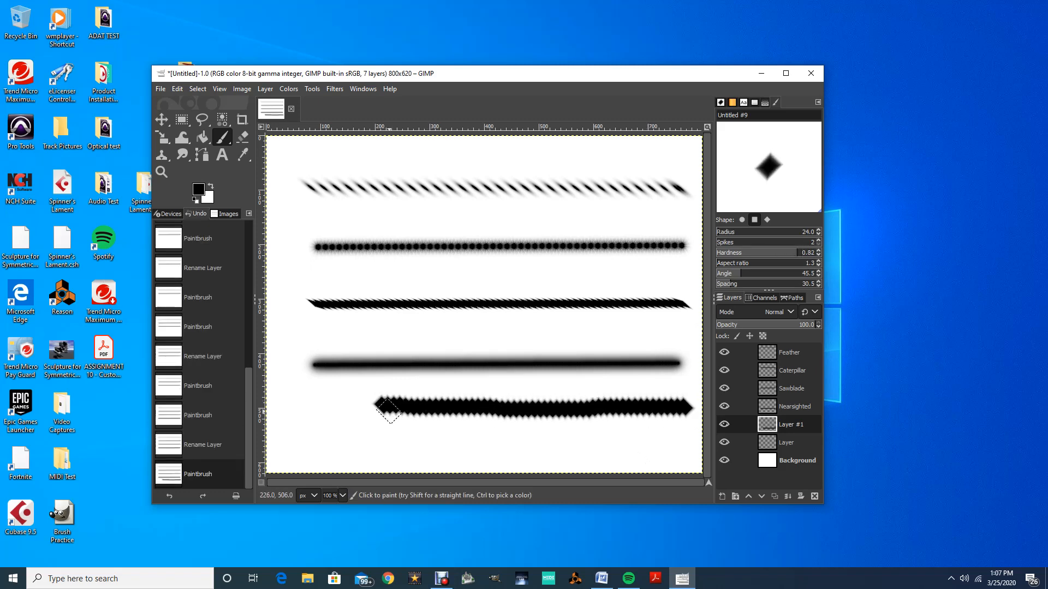
key(ctrl+z)
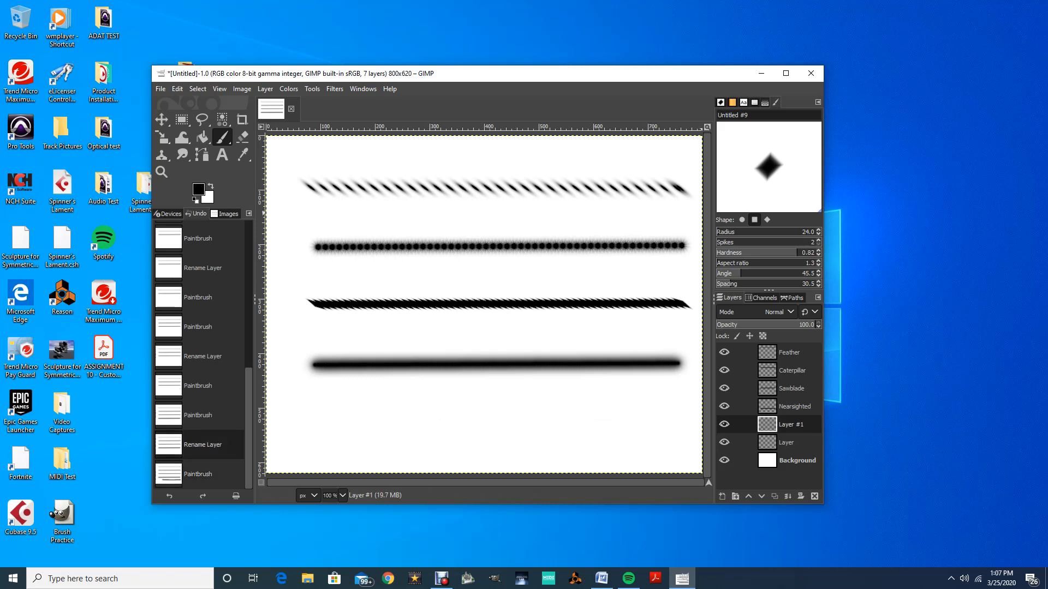
- Set the brush spikes to 7, try a stroke on Layer #1, and undo it
click(743, 241)
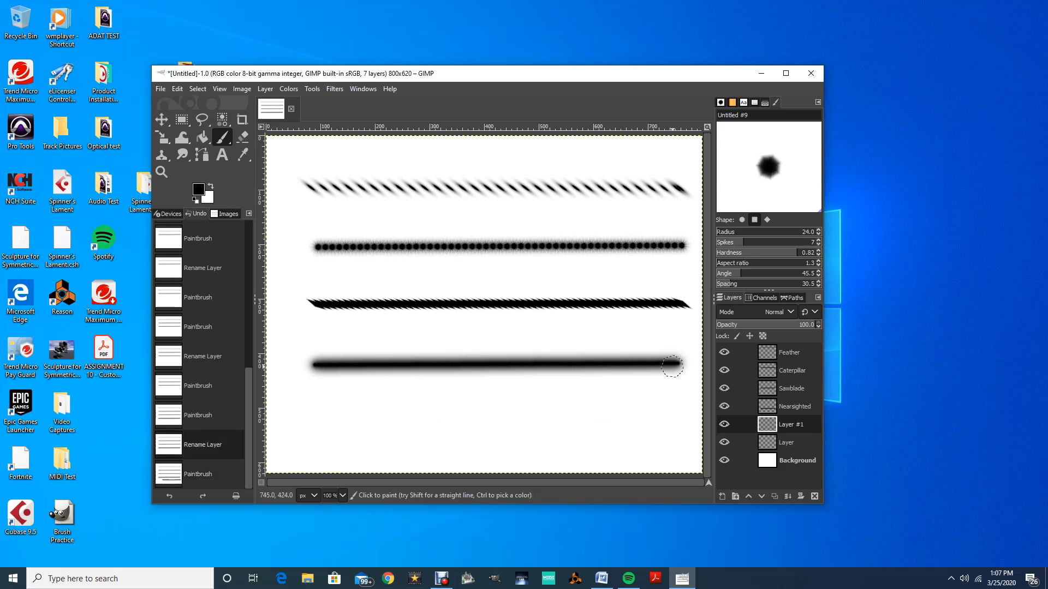
drag(678, 405, 451, 407)
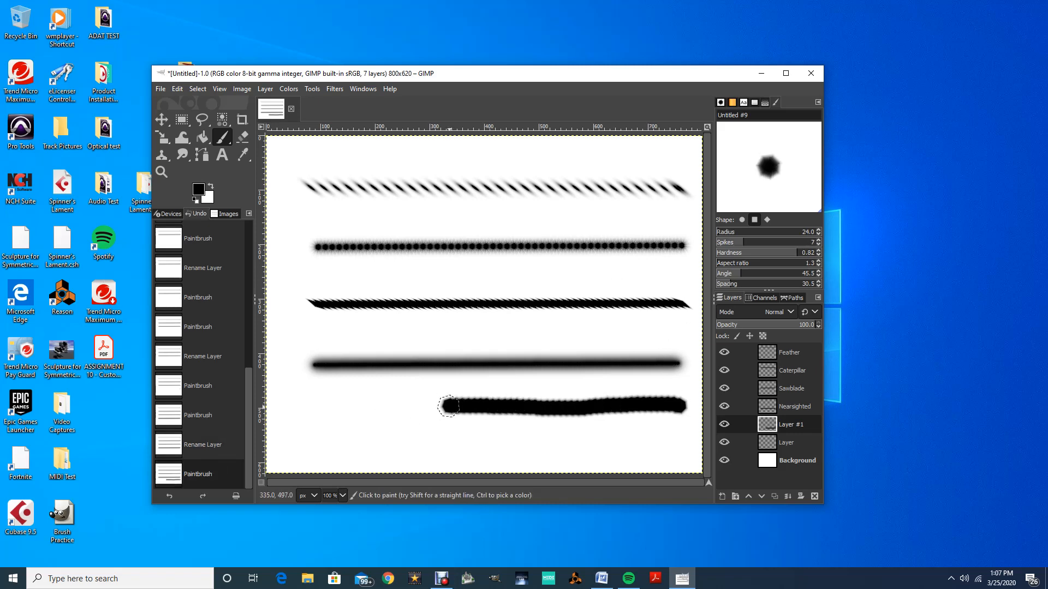
key(ctrl+z)
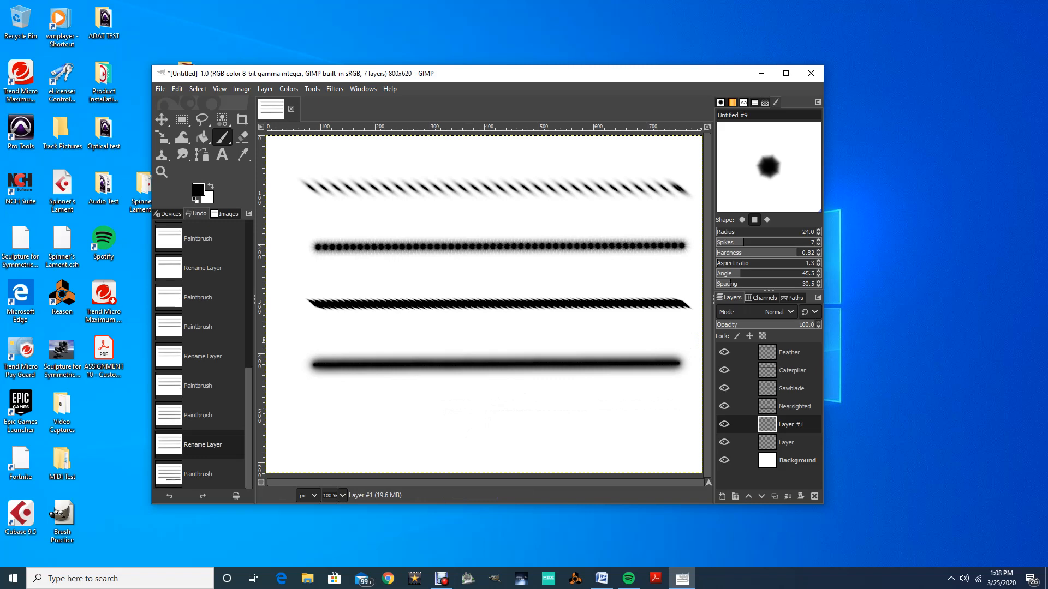
- Raise the brush spacing to 41.5 and on to 50.2, trying a stroke on Layer #1 at each value and undoing it
drag(729, 285, 736, 284)
drag(677, 394, 476, 423)
key(ctrl+z)
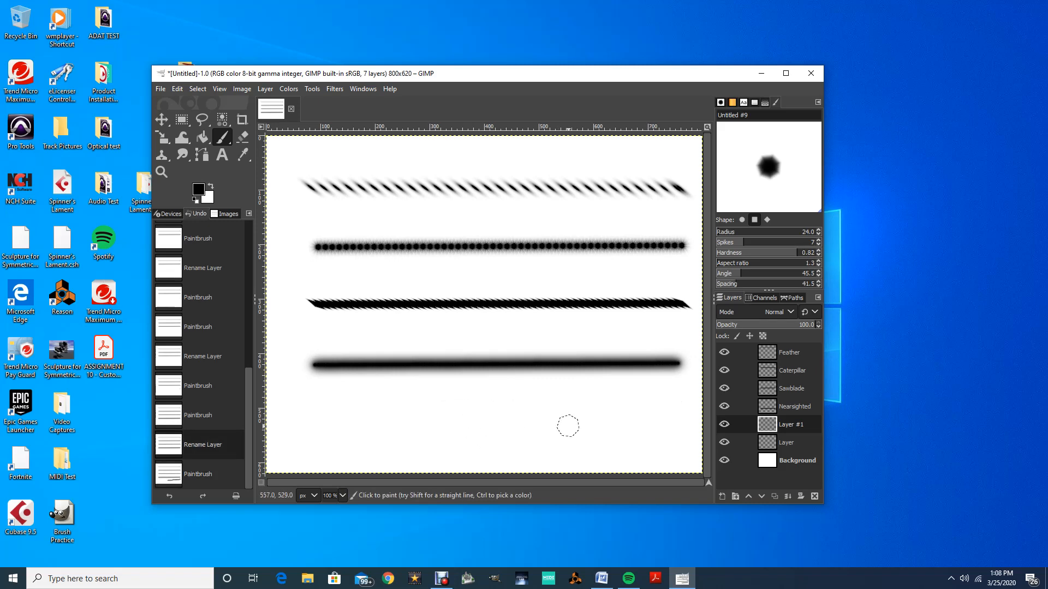
drag(736, 284, 741, 284)
drag(680, 412, 365, 403)
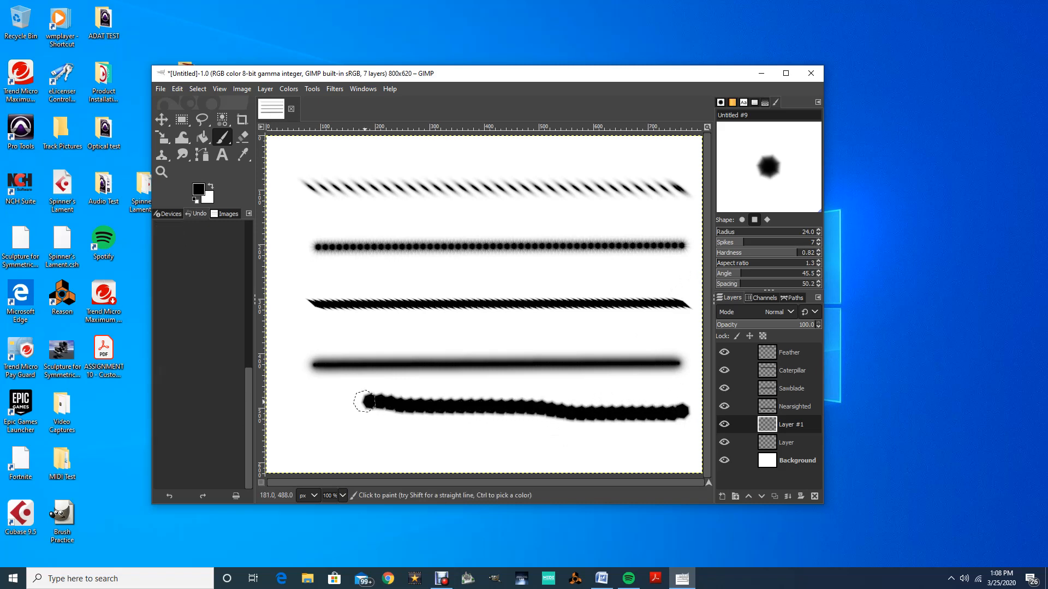
key(ctrl+z)
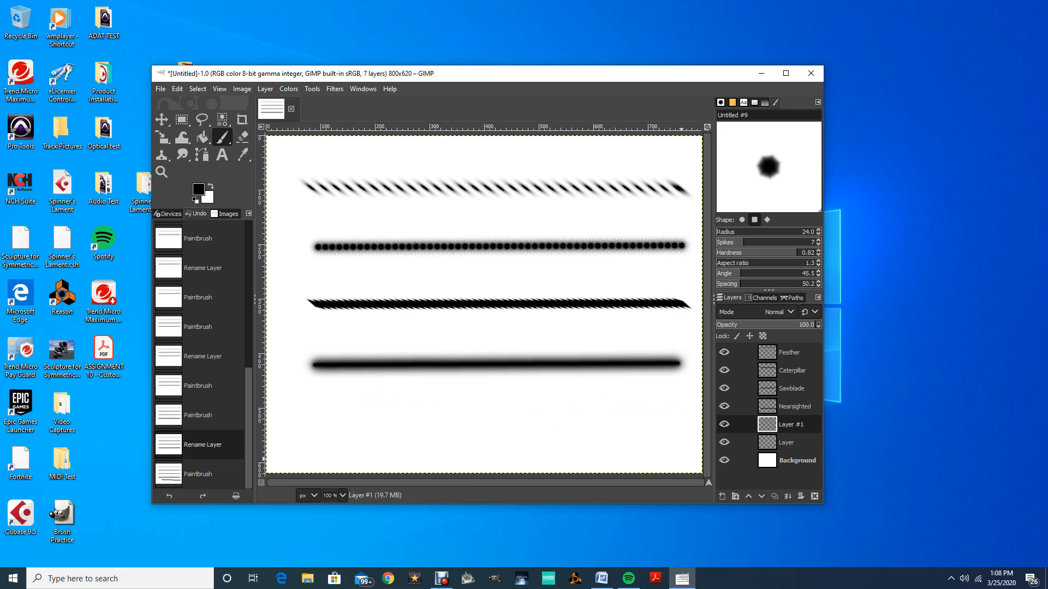
- Lower the brush hardness to 0.75, try a stroke across Layer #1, and undo it
drag(809, 252, 802, 252)
drag(676, 411, 275, 410)
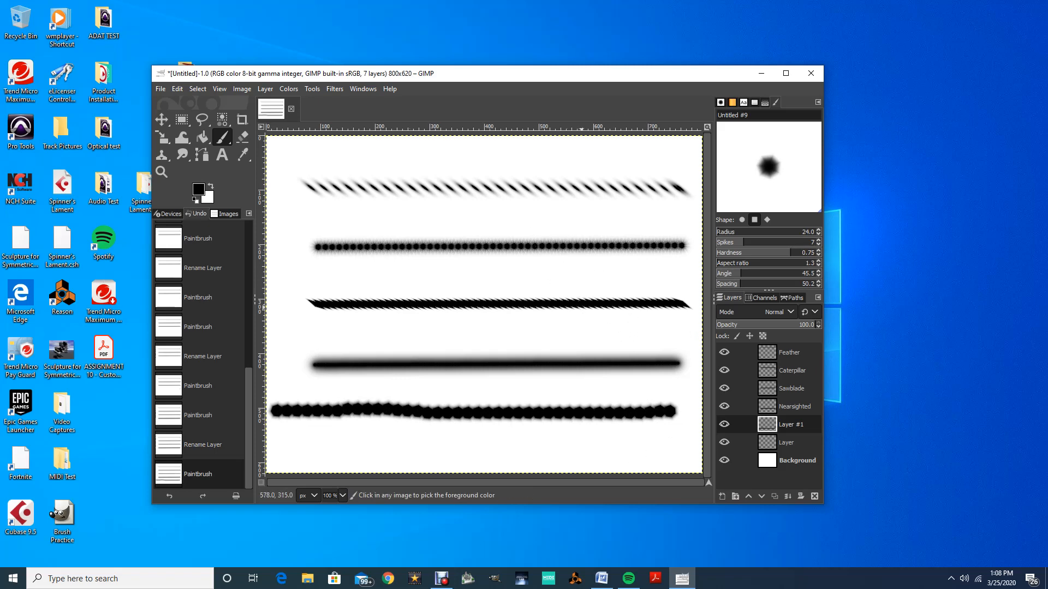
key(ctrl+z)
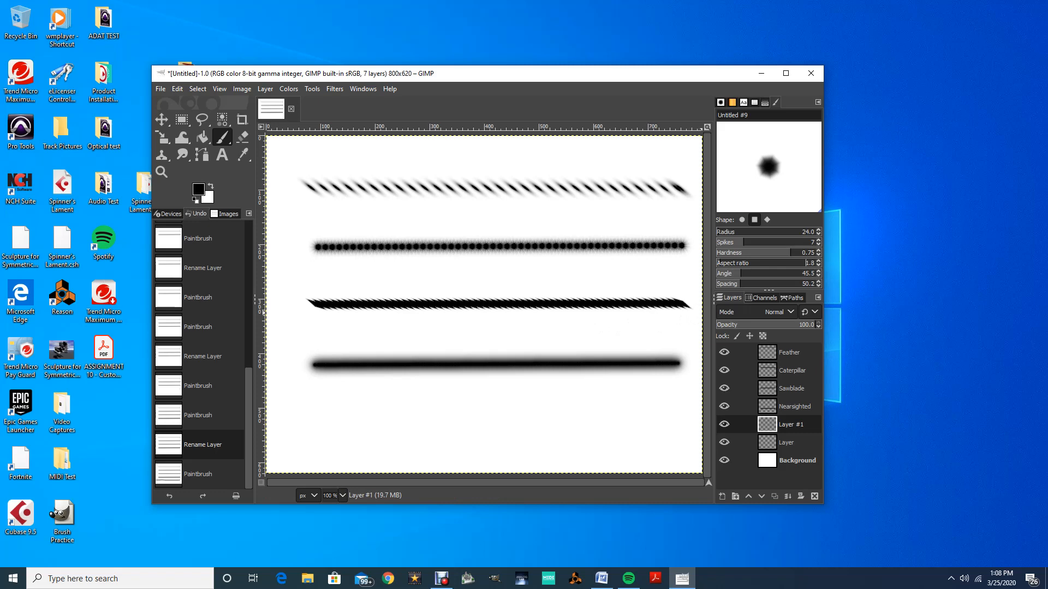
- Set the brush aspect ratio to 4.0, try a stroke of the star-like shape on Layer #1, and undo it
key(Delete)
key(Delete)
key(Delete)
text(5)
key(Return)
key(Down)
key(Down)
key(Down)
key(Down)
key(Down)
key(Down)
key(Down)
key(Down)
key(Down)
key(Down)
drag(681, 413, 396, 402)
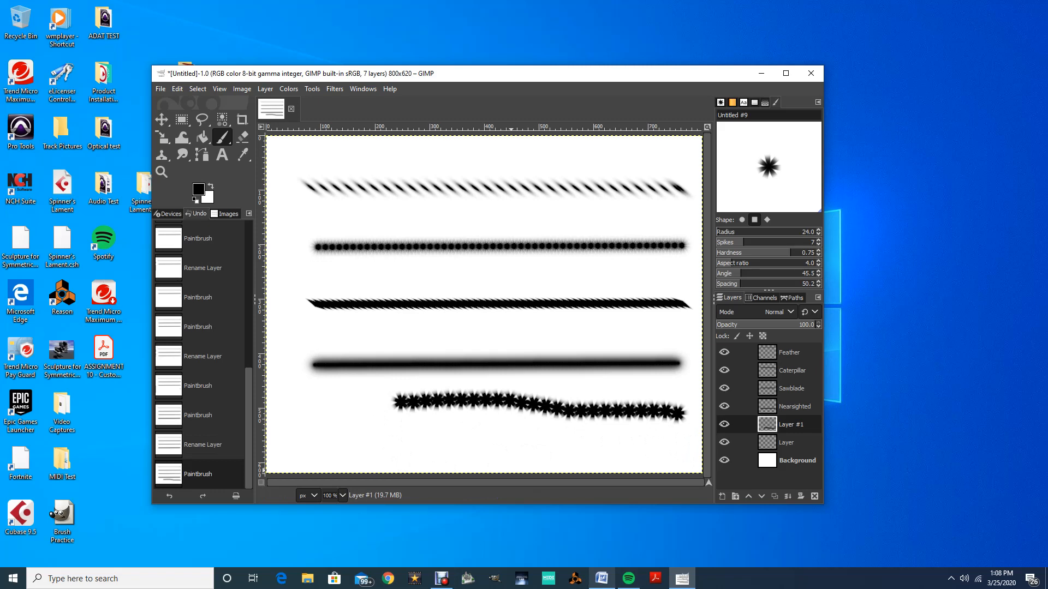
mouse_move(602, 578)
key(ctrl+z)
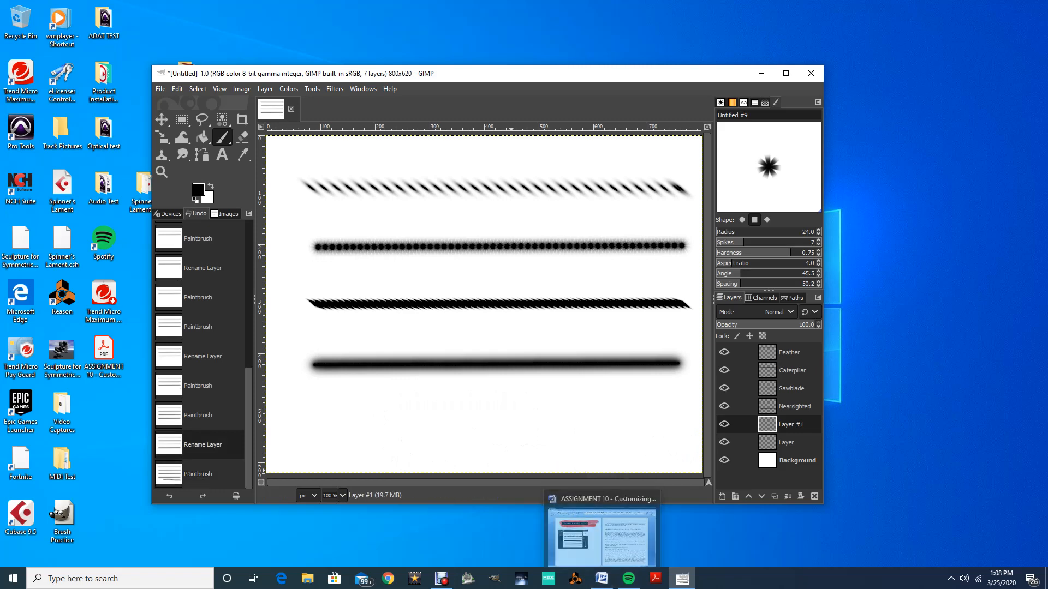
- Lower the brush hardness to 0.71, try two strokes on Layer #1, and undo them
scroll(801, 253, down, 4)
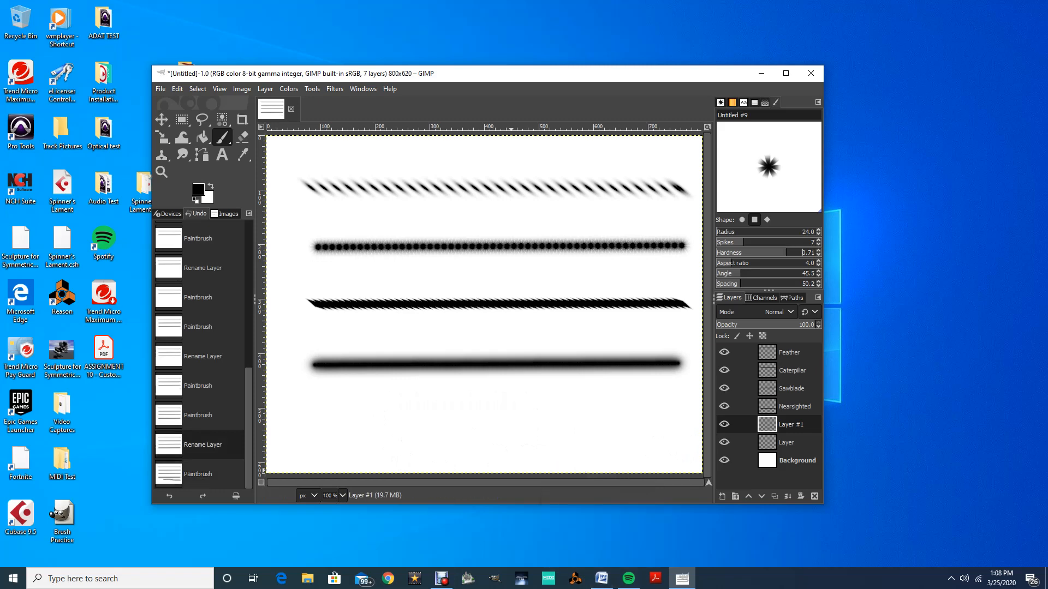
drag(677, 403, 356, 395)
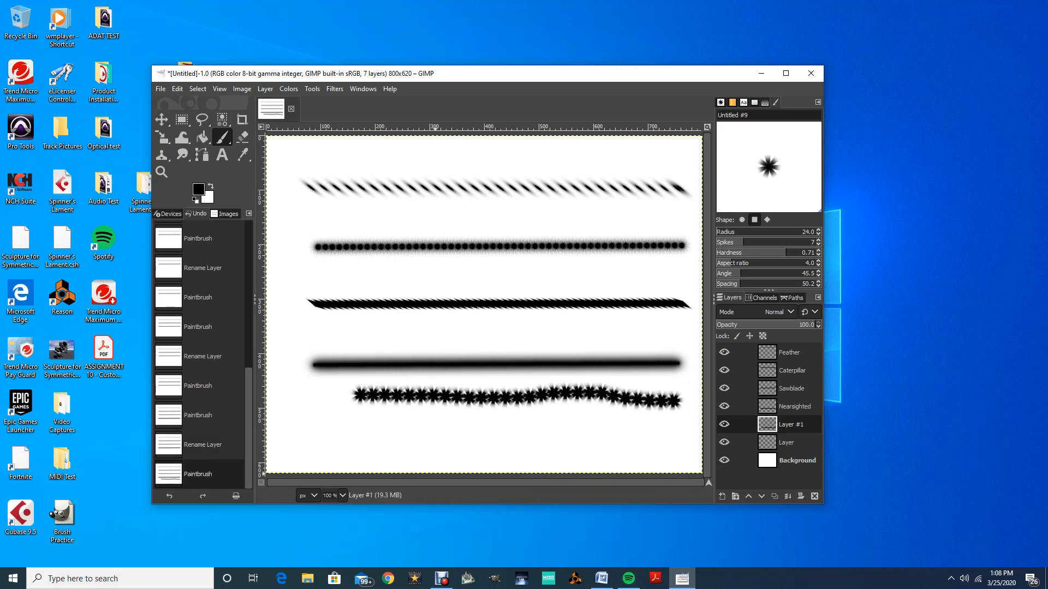
key(ctrl+z)
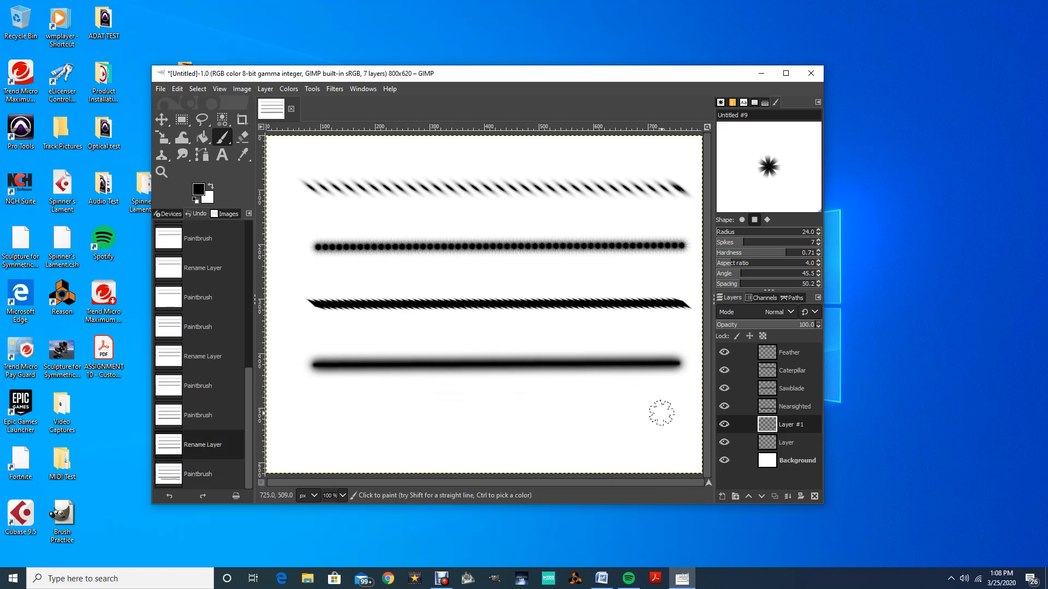
drag(679, 413, 611, 413)
key(ctrl+z)
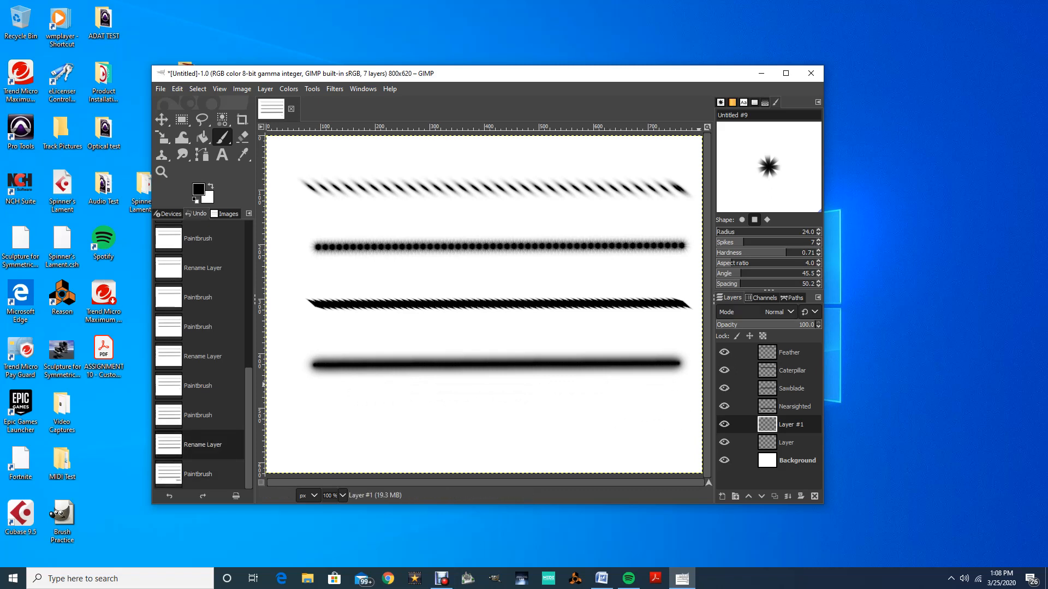
- Reduce the brush radius to 17.0 and paint a straight horizontal stroke about 676 px long on Layer #1 below the Nearsighted stroke
scroll(802, 232, down, 9)
scroll(802, 232, up, 2)
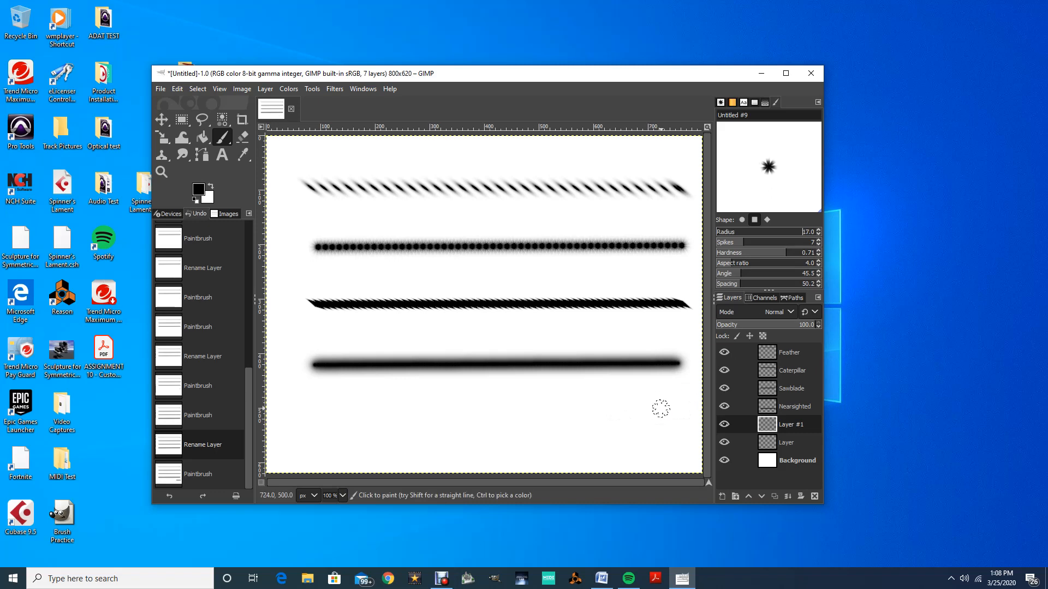
click(678, 412)
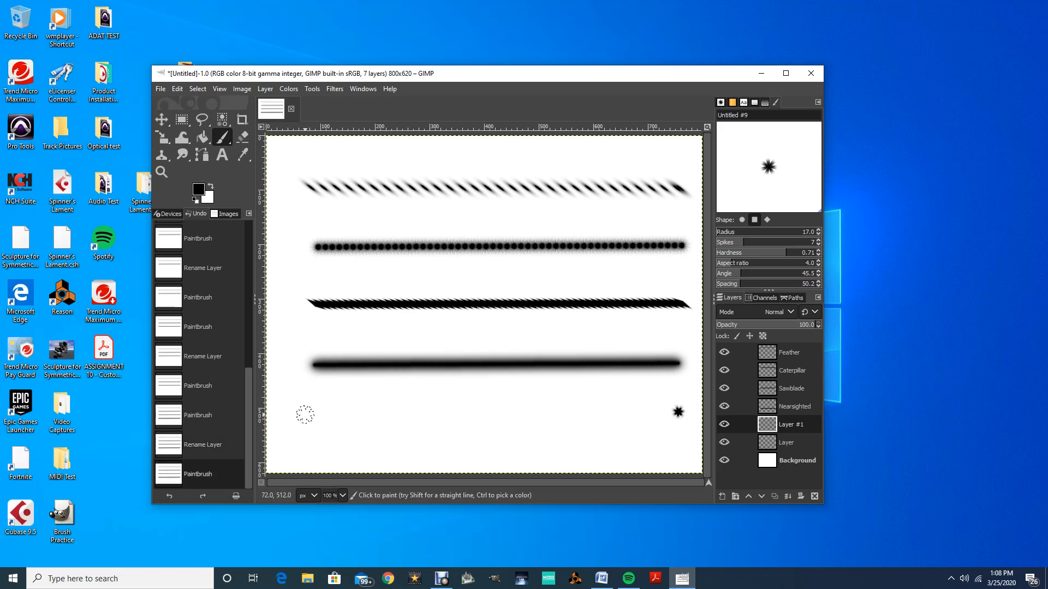
key(shift)
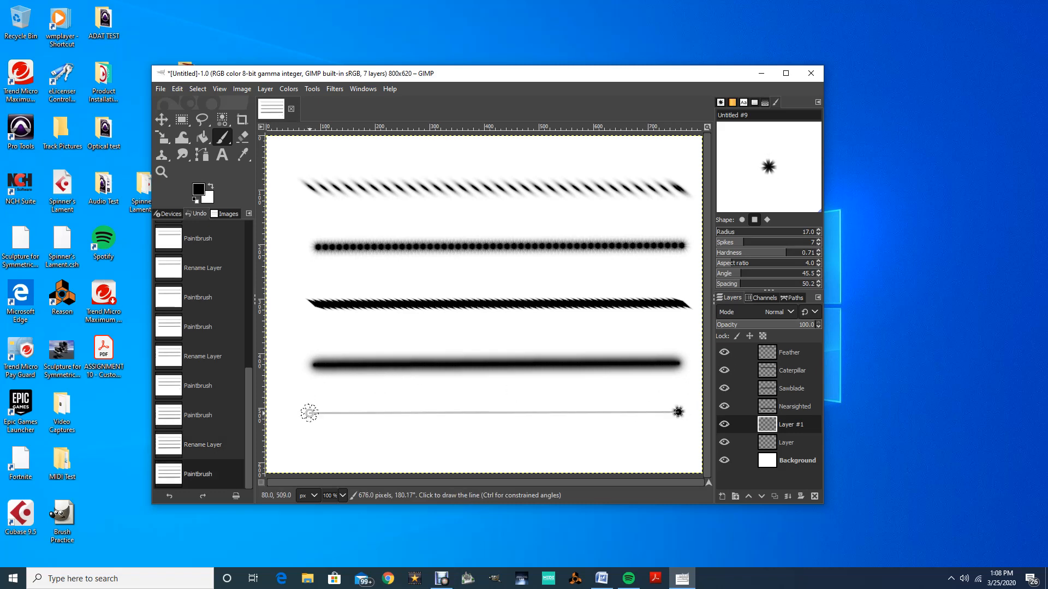
shift+click(309, 413)
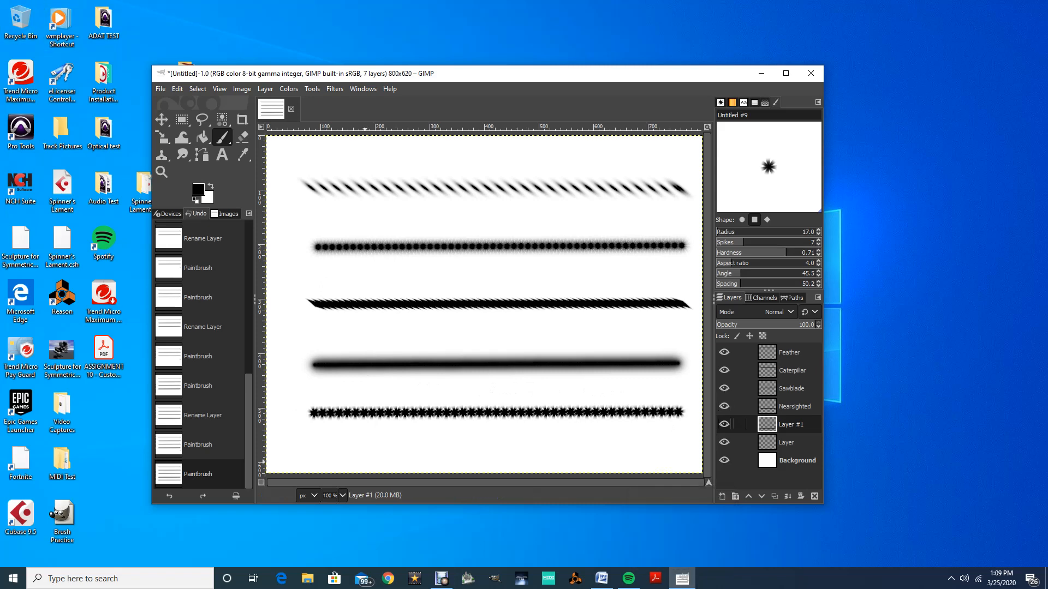
- Rename Layer #1 as Pattern
double_click(786, 424)
drag(803, 424, 786, 425)
text(Pattern)
key(Return)
- Make the unnamed layer above Background active and change the brush shape to diamond
click(786, 442)
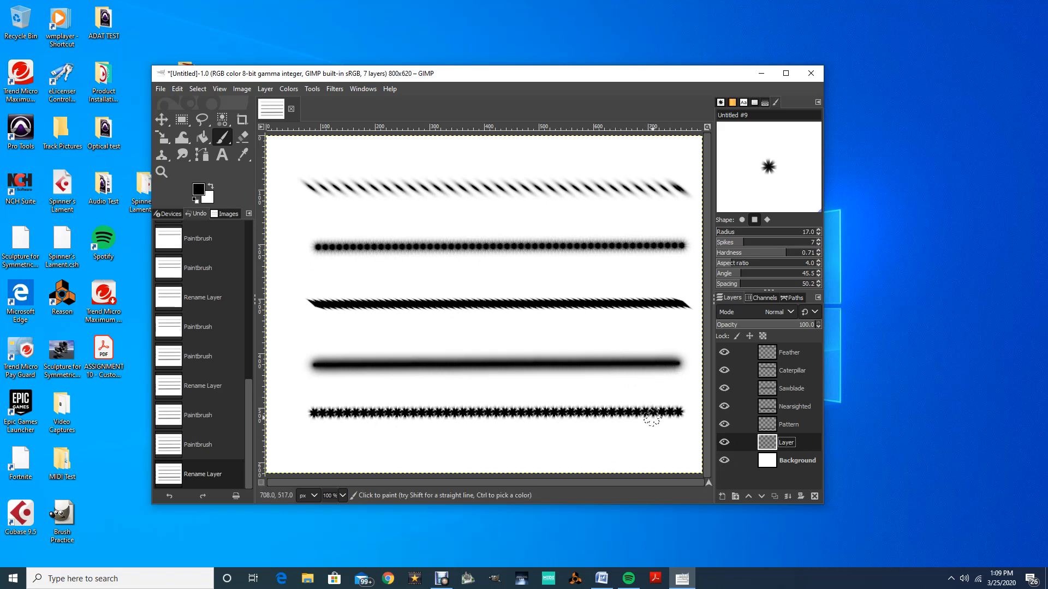
click(767, 219)
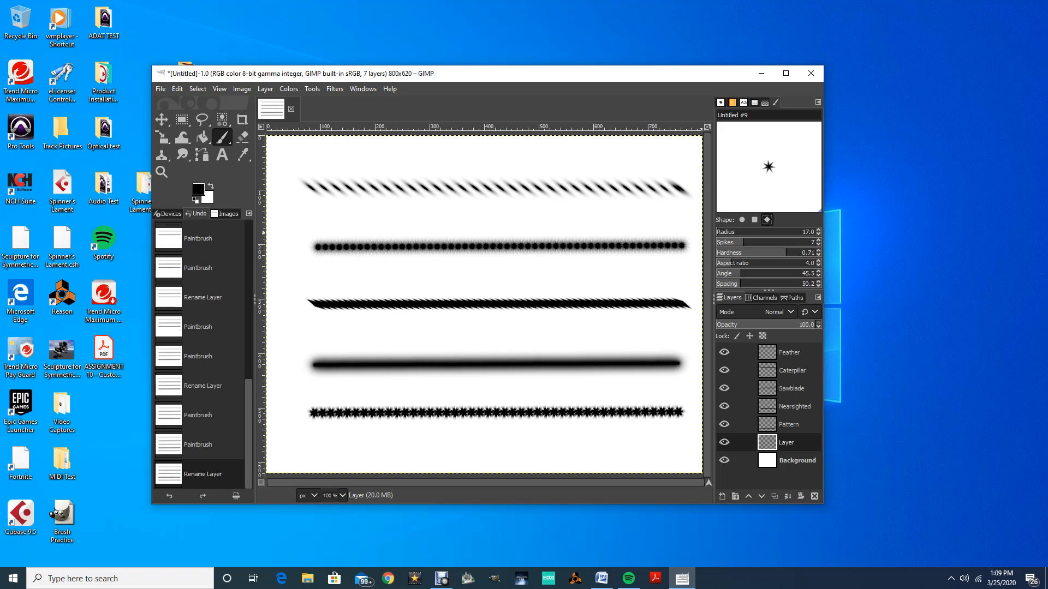
- Set the brush radius to 21.0, try a stroke below the Pattern stroke, and undo it
scroll(769, 232, up, 4)
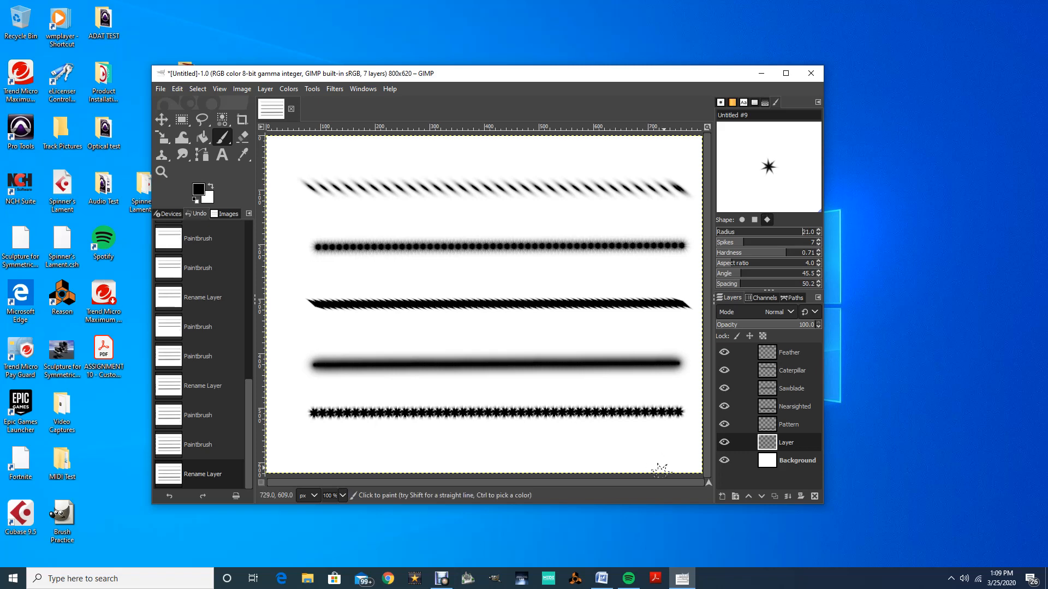
drag(671, 435, 521, 436)
key(ctrl+z)
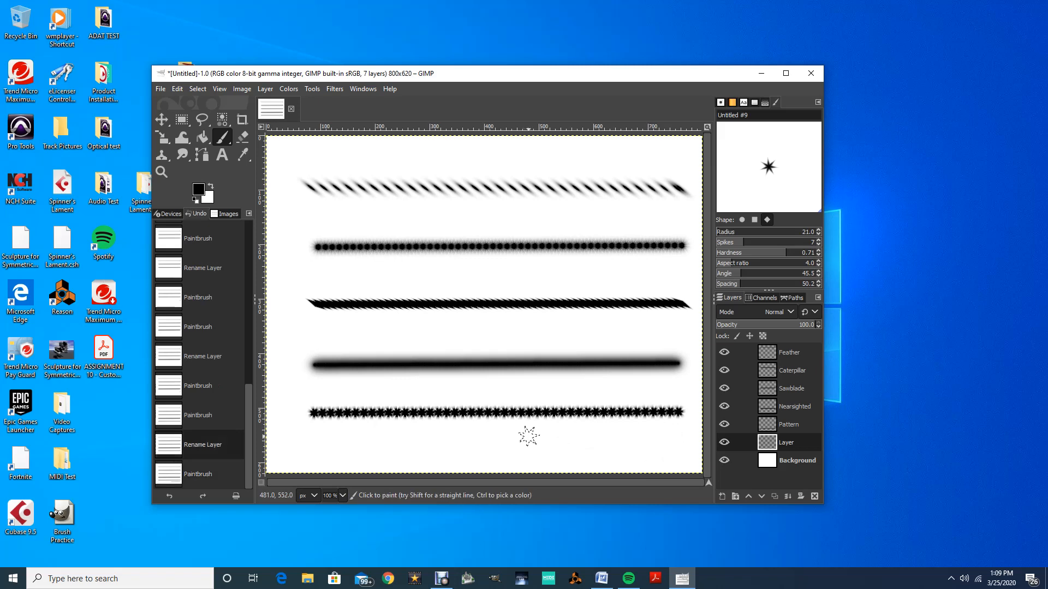
- Lower the brush spacing to 20.7 and hardness to 0.49, try a stroke below the Pattern stroke, and undo it
drag(736, 283, 729, 283)
drag(786, 253, 764, 253)
mouse_move(667, 443)
mouse_down()
mouse_move(437, 430)
mouse_move(325, 440)
mouse_up()
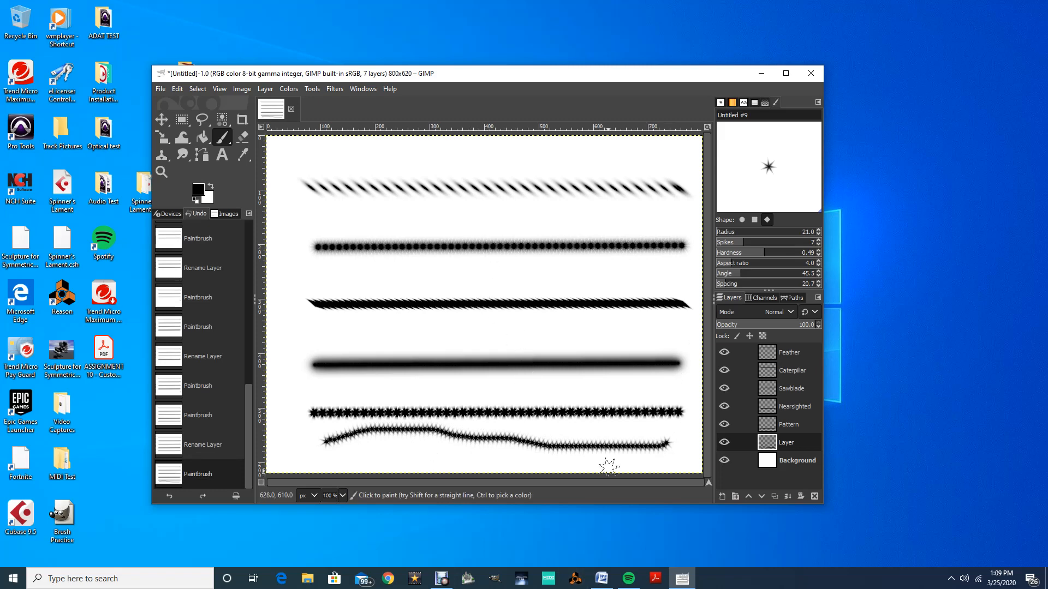
key(ctrl+z)
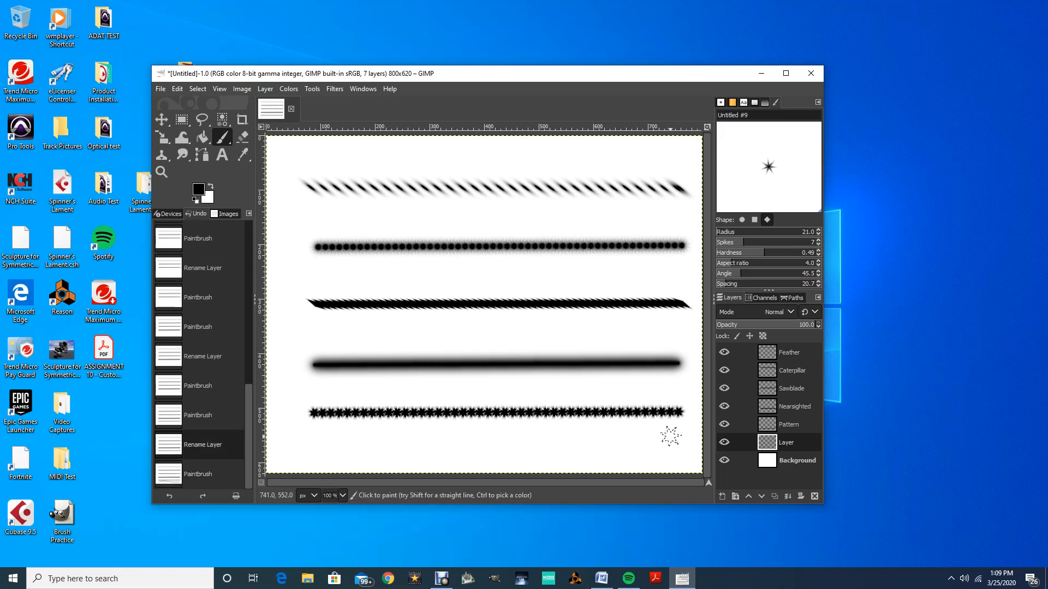
- Set the brush angle to 55.4 and the spikes to 8, try a stroke below the Pattern stroke, and undo it
drag(791, 274, 802, 274)
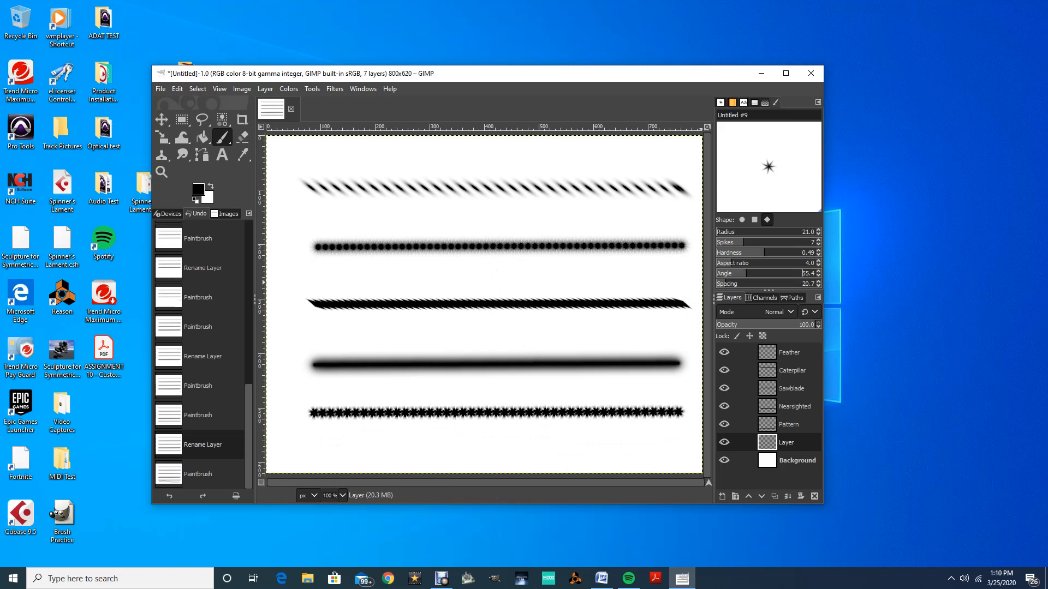
scroll(807, 242, up, 1)
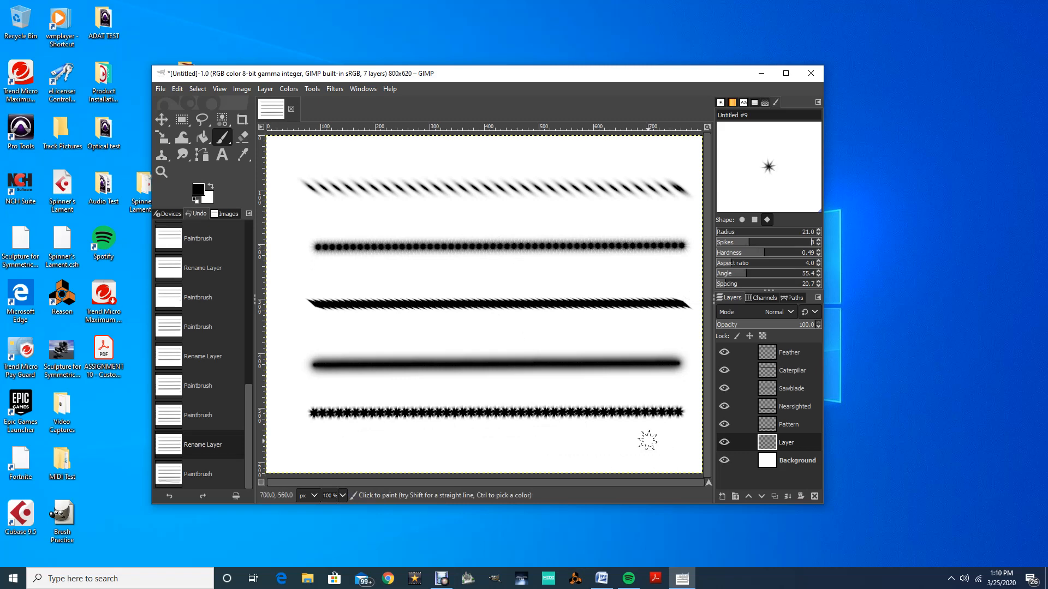
drag(671, 440, 450, 442)
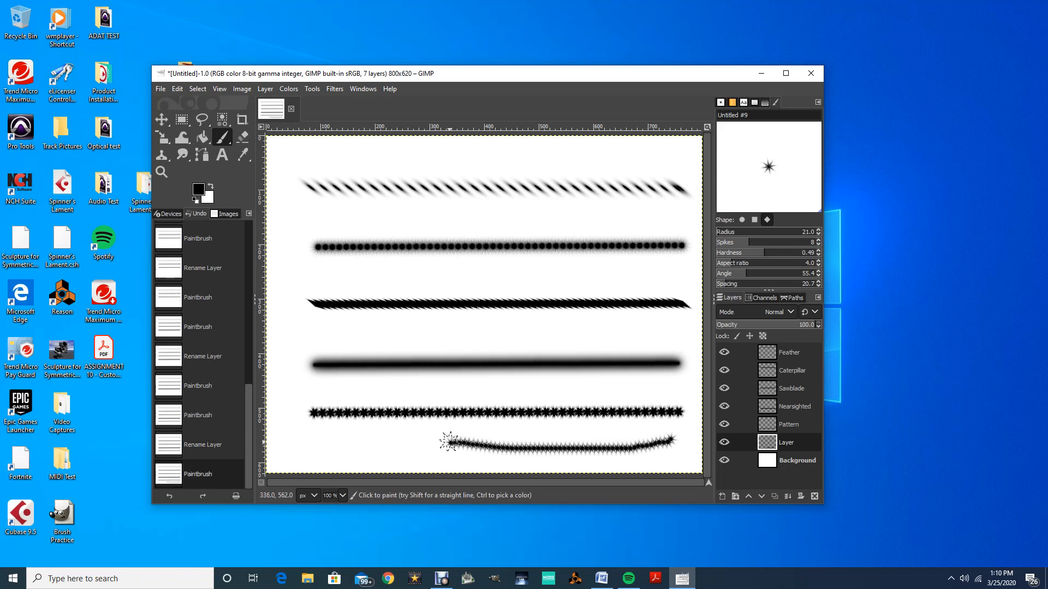
key(ctrl+z)
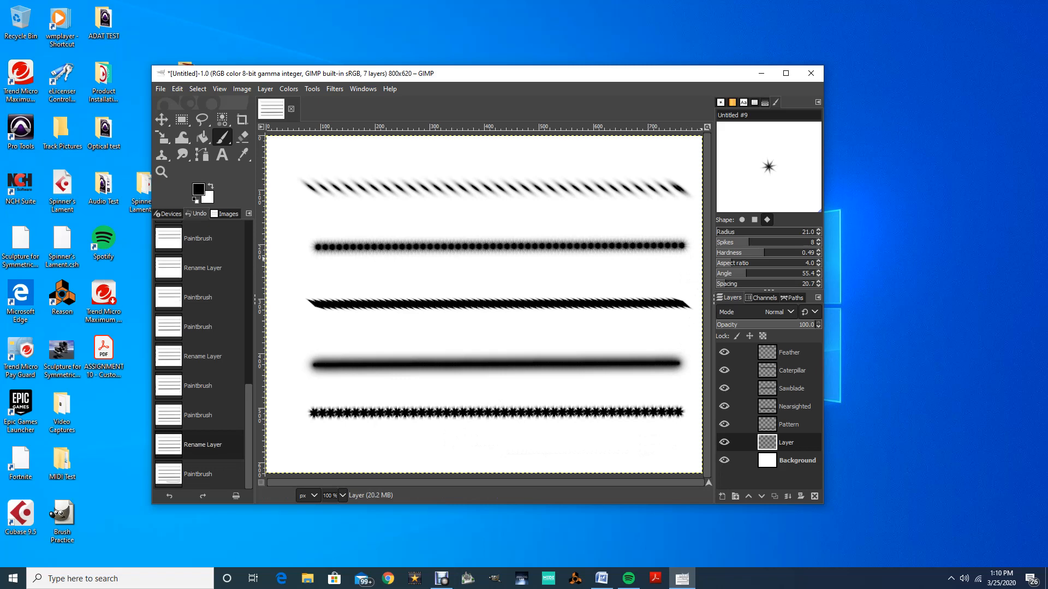
- Reduce the brush spikes to 2, try a short stroke below the Pattern stroke, and undo it
scroll(811, 241, down, 6)
drag(680, 436, 527, 447)
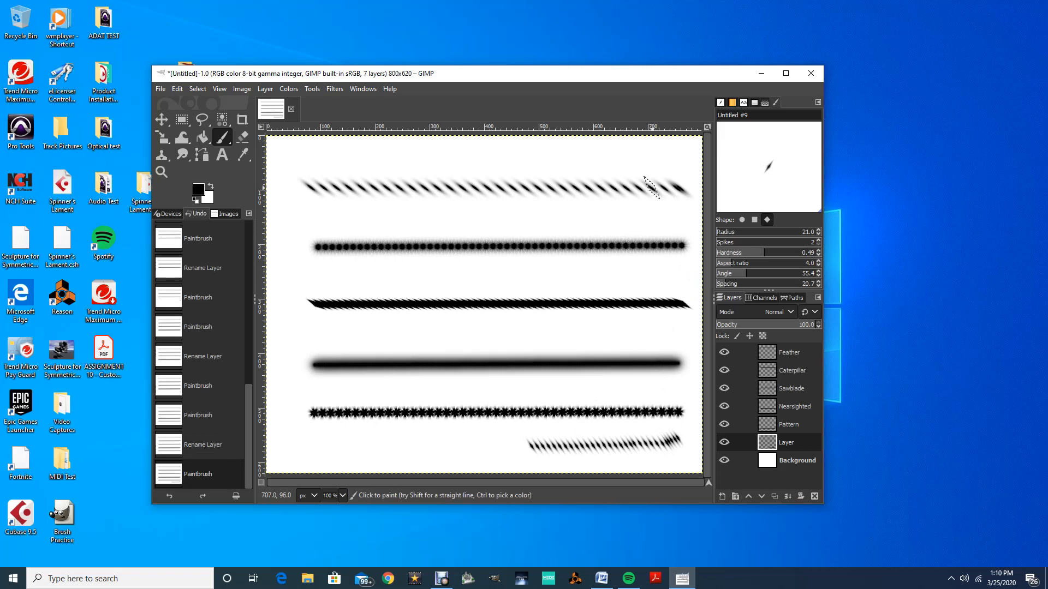
key(ctrl+z)
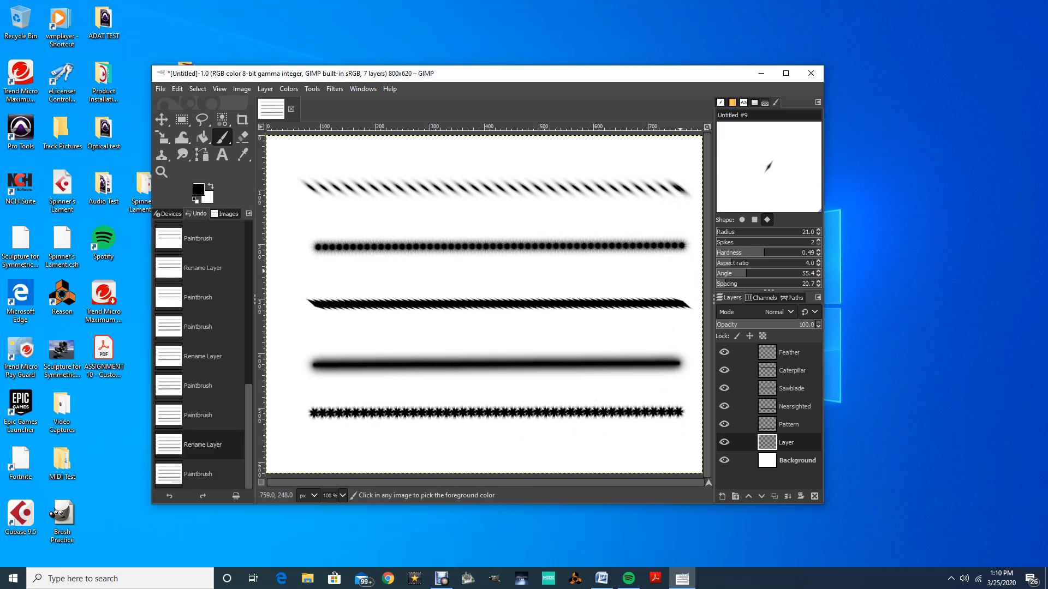
- Set the brush spikes to 3, try a short stroke below the Pattern stroke, and undo it
key(Up)
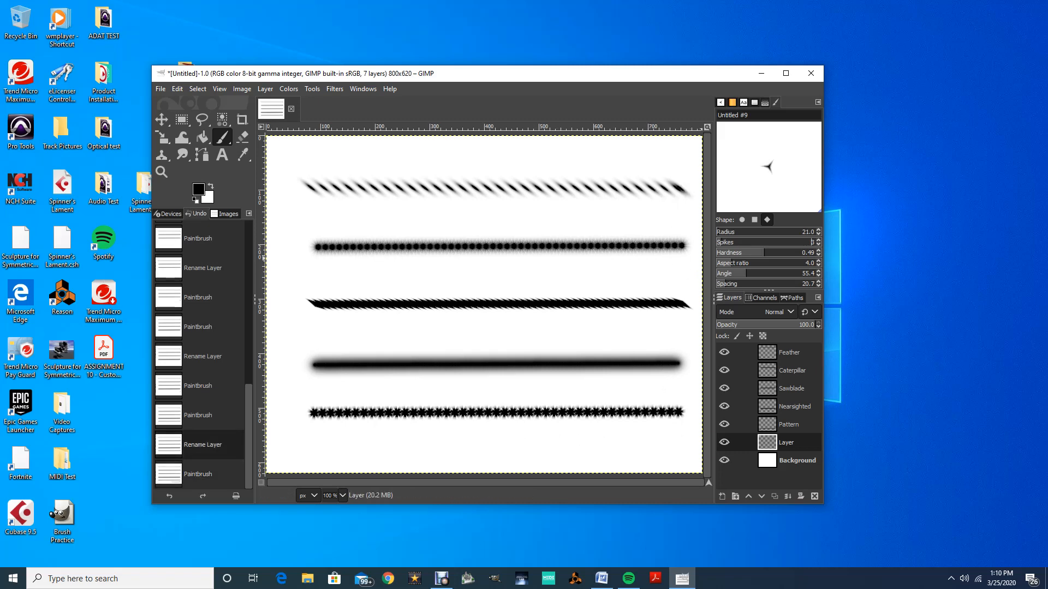
key(Up)
key(Down)
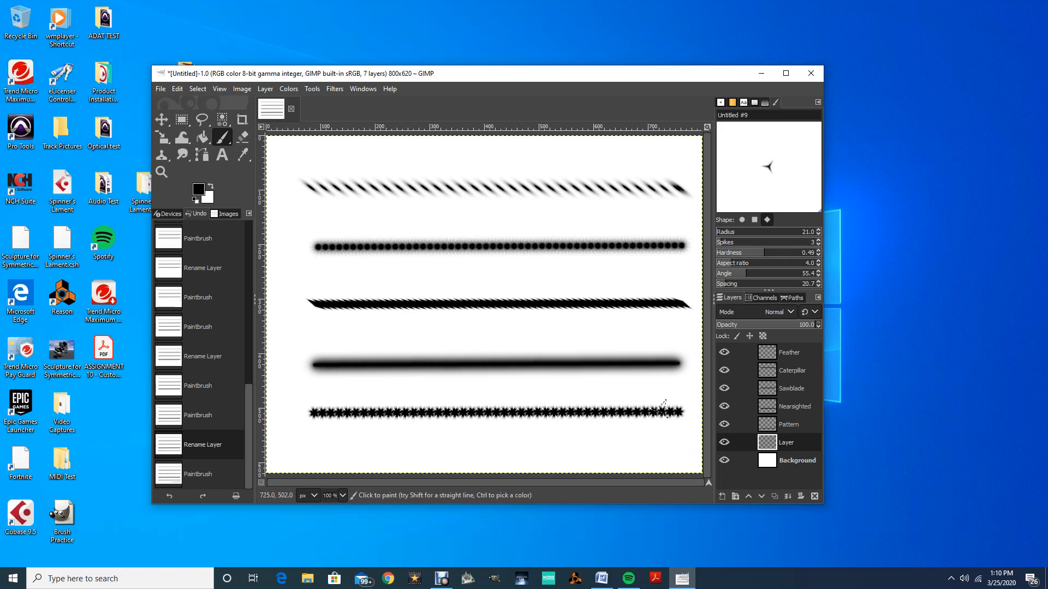
drag(678, 441, 517, 448)
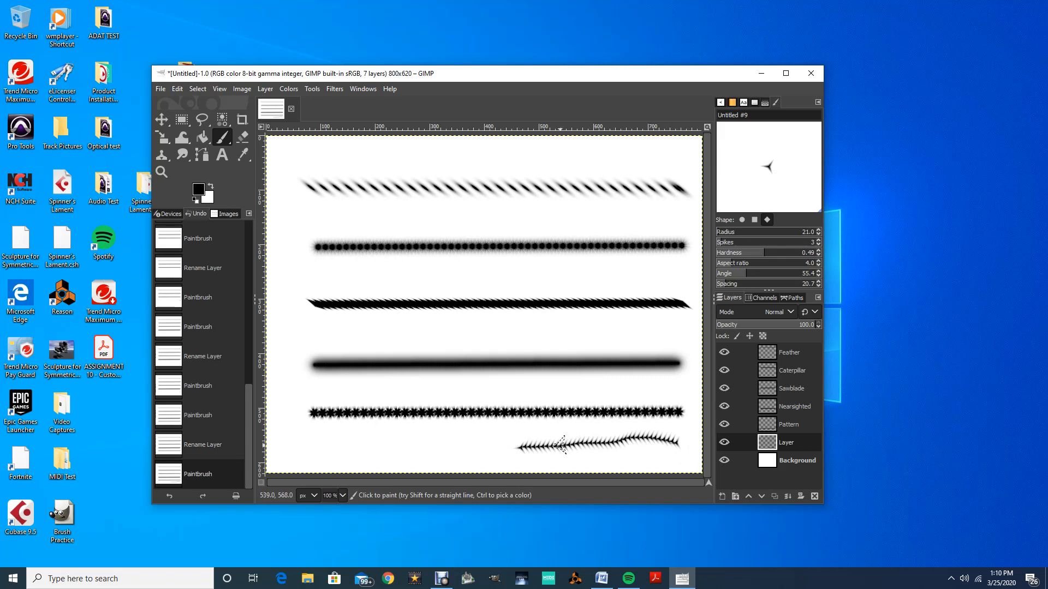
key(ctrl+z)
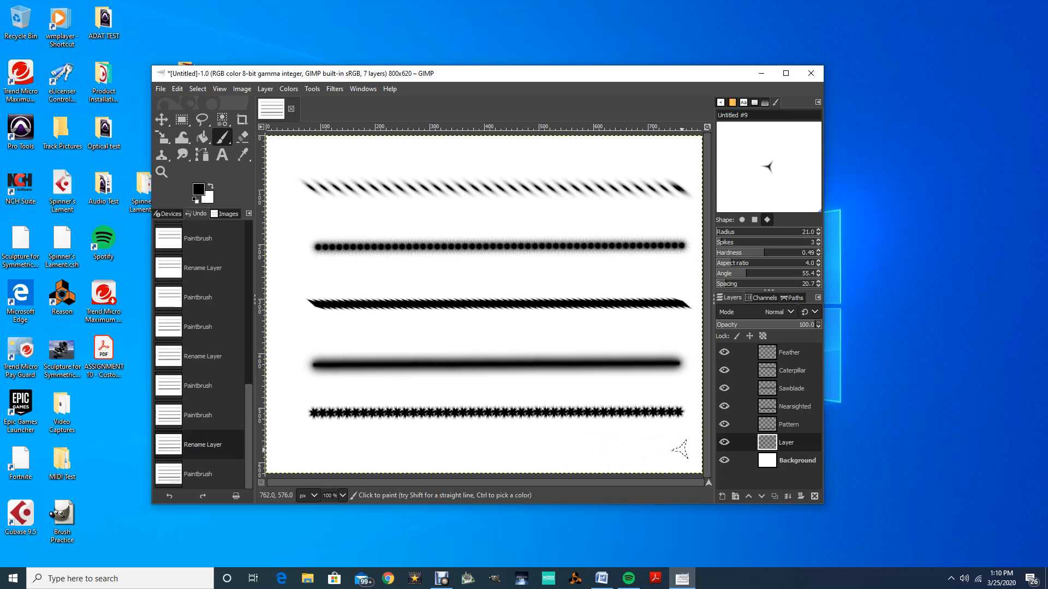
- Paint a straight horizontal stroke about 660 px long below the Pattern stroke and rename its layer Fishbone
click(678, 447)
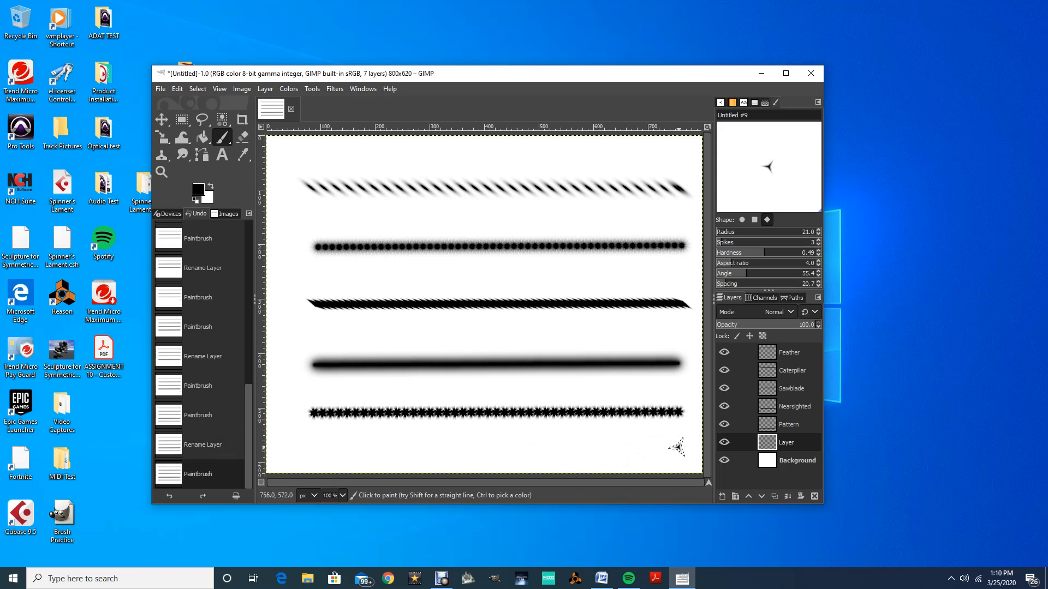
shift+click(316, 449)
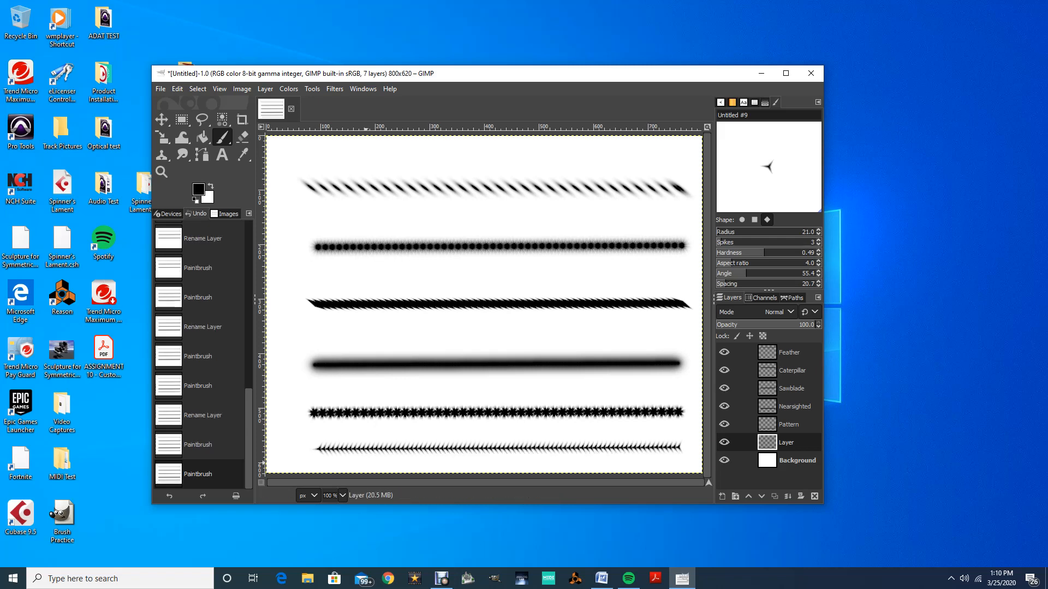
double_click(786, 442)
text(Fishbone)
- Move the Feather, Caterpillar and Sawblade layers slightly upward on the canvas with the Move tool
click(731, 352)
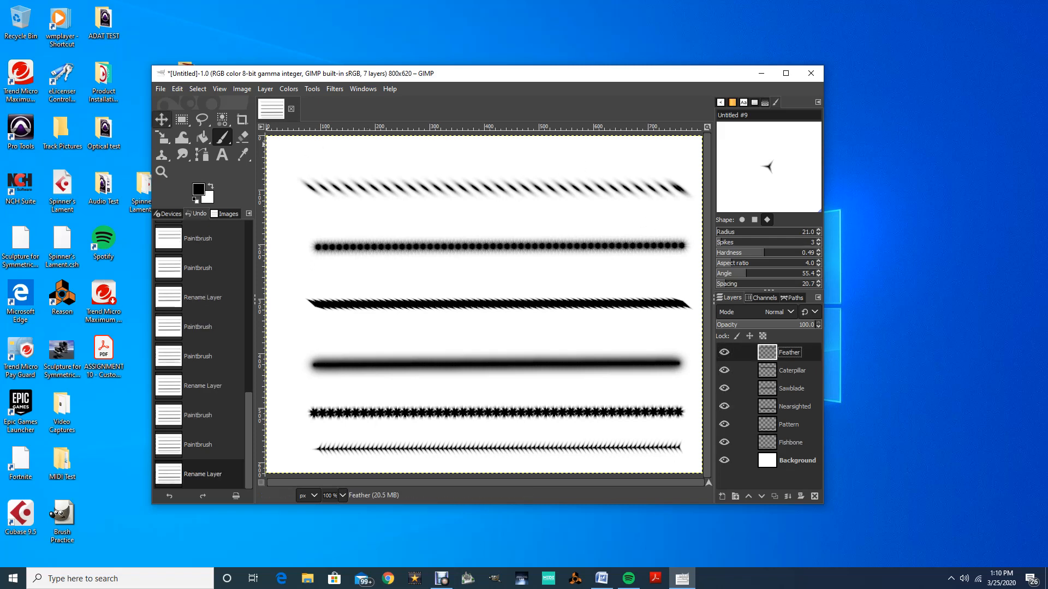
click(161, 119)
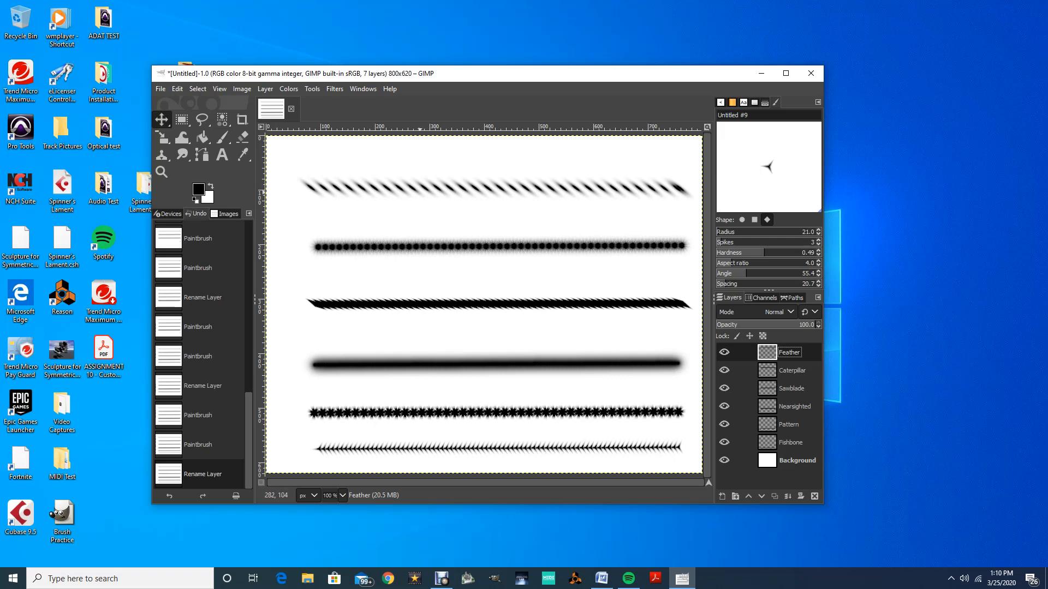
drag(420, 193, 426, 186)
drag(485, 301, 479, 291)
click(732, 370)
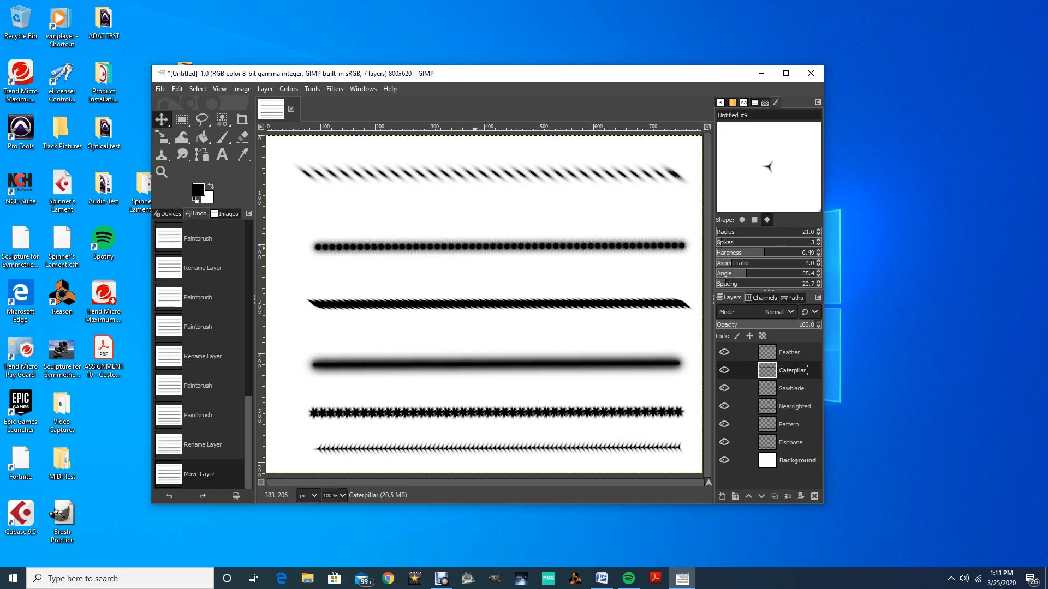
drag(484, 305, 480, 286)
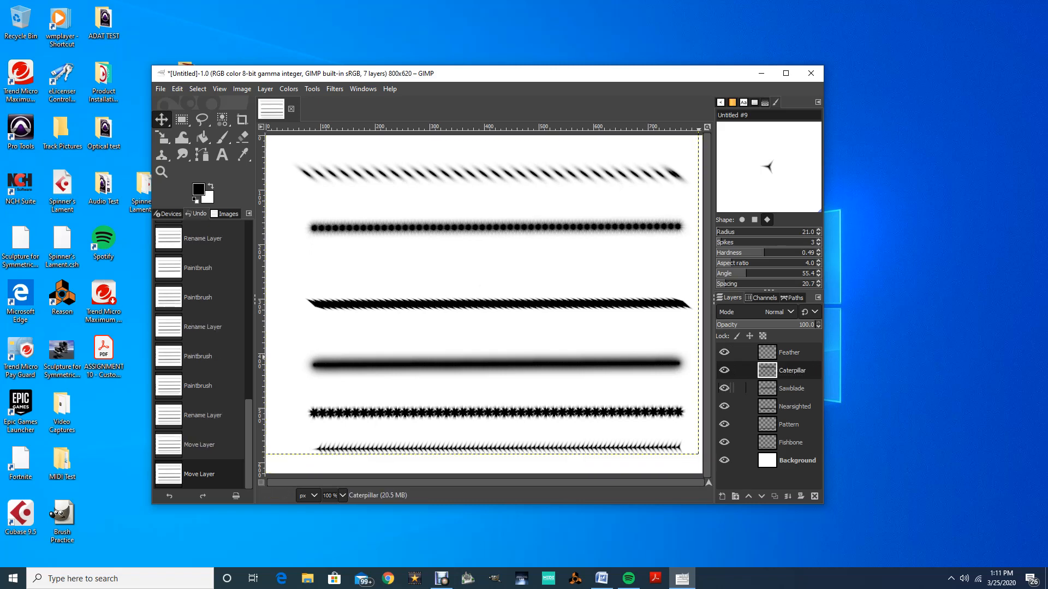
click(731, 388)
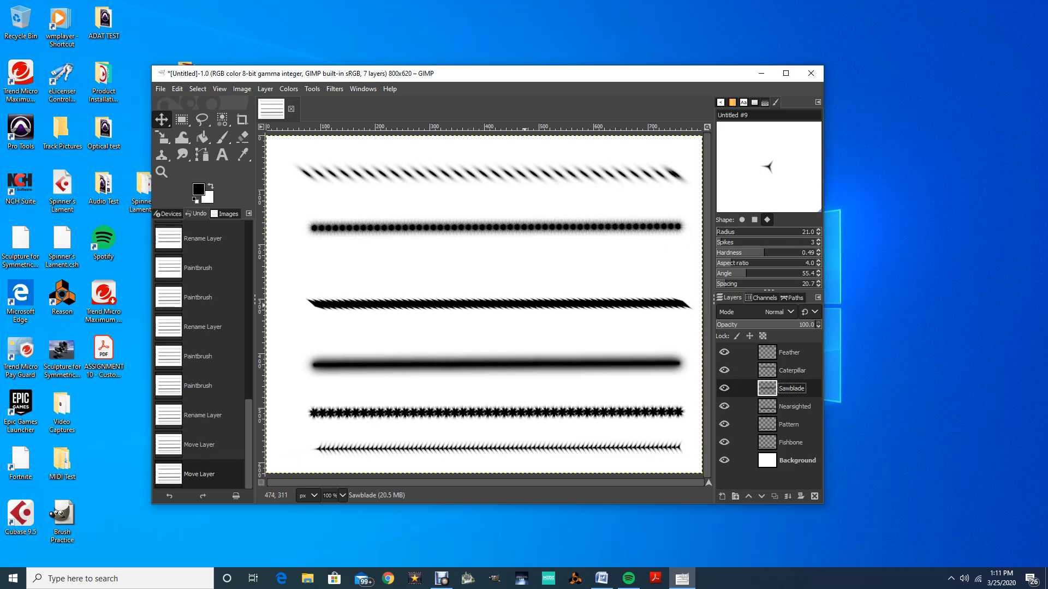
drag(484, 304, 482, 285)
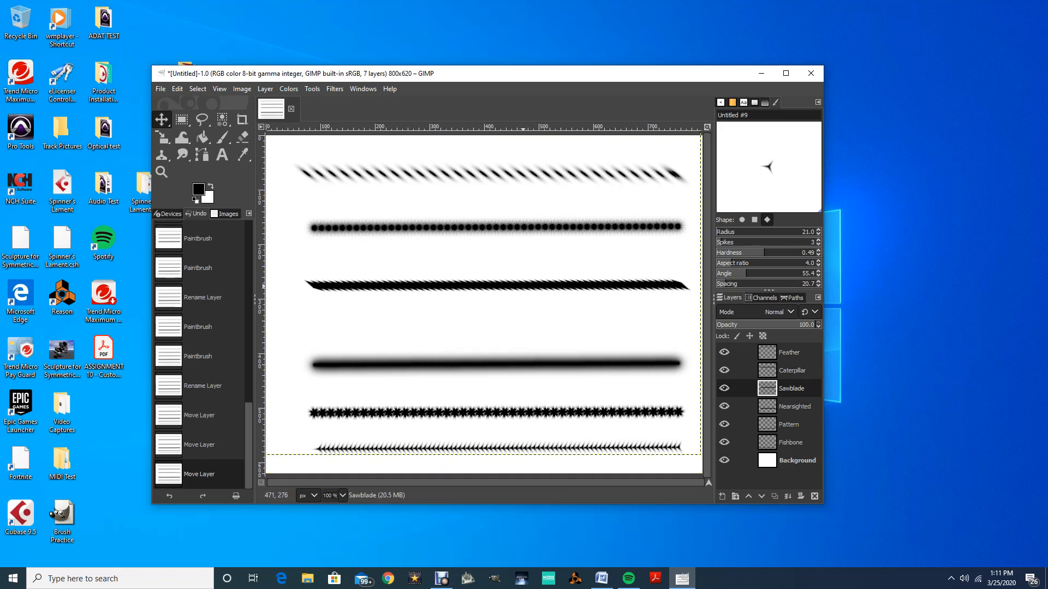
- Move the Nearsighted, Pattern and Fishbone layers slightly up and left to even out the stroke arrangement
click(732, 405)
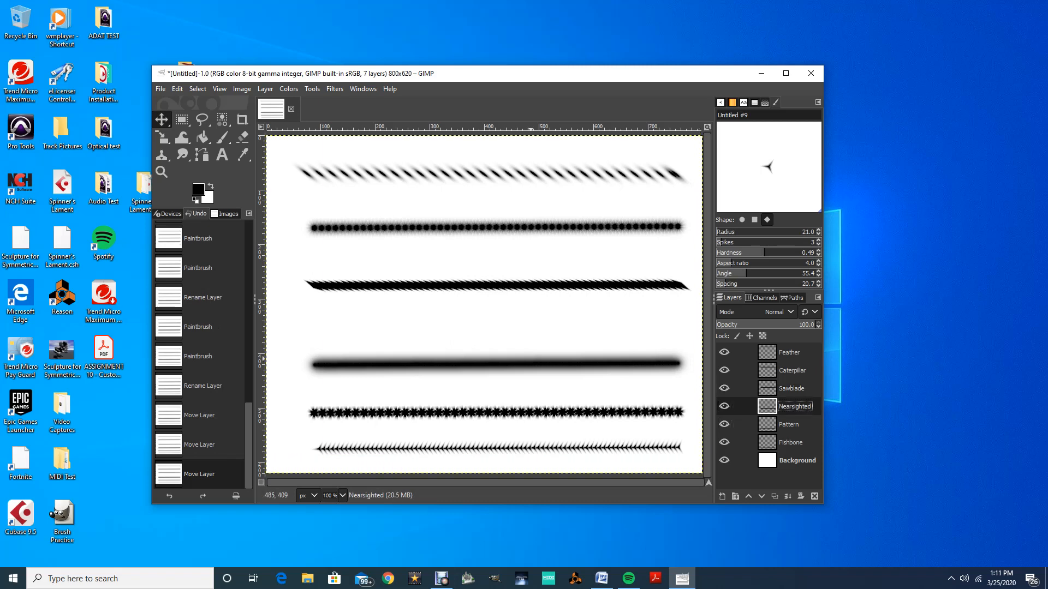
drag(484, 305, 482, 287)
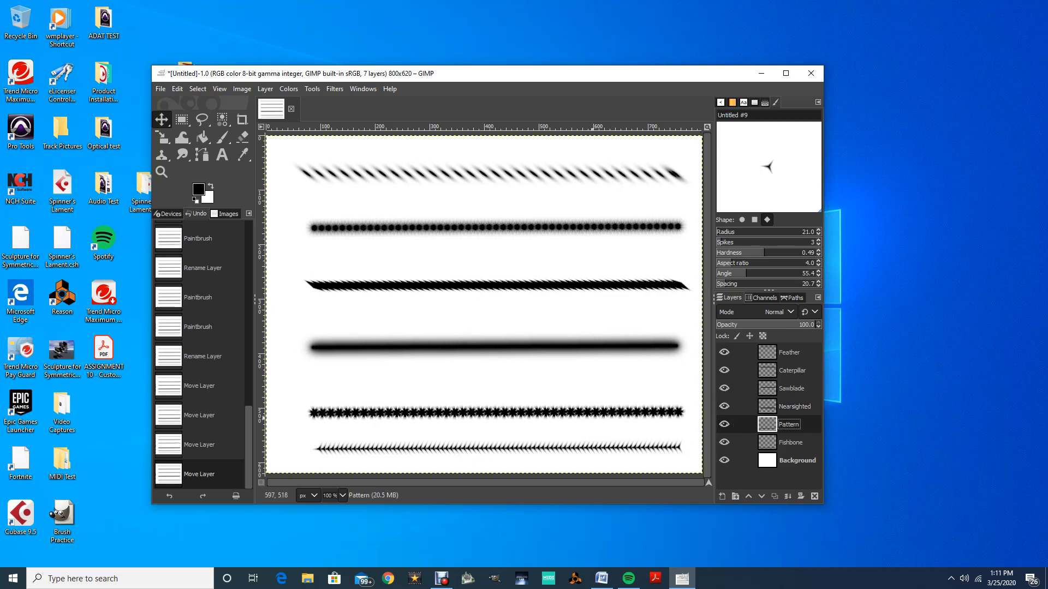
drag(483, 305, 481, 291)
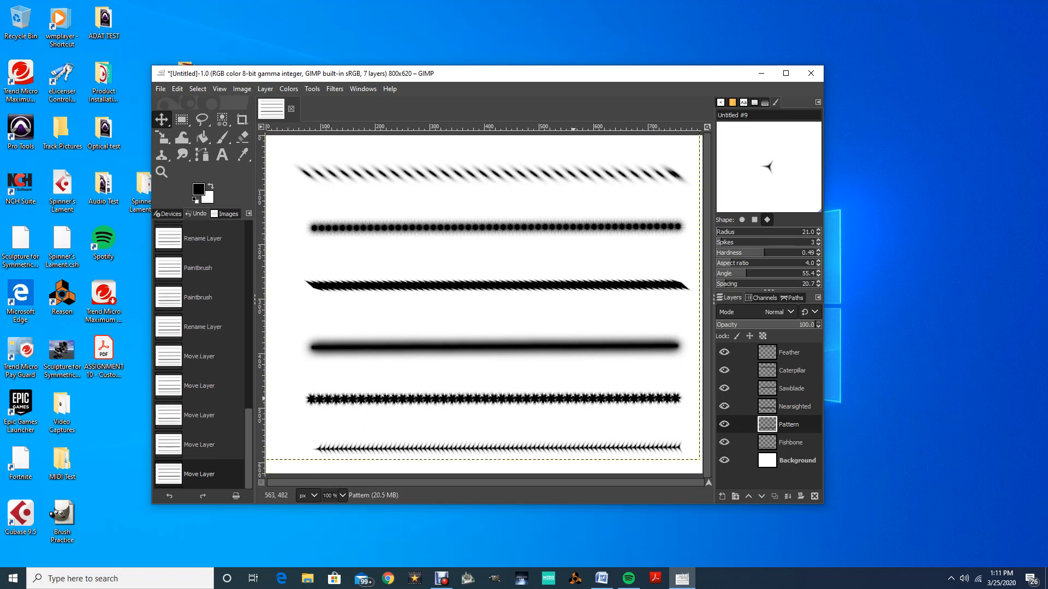
click(790, 442)
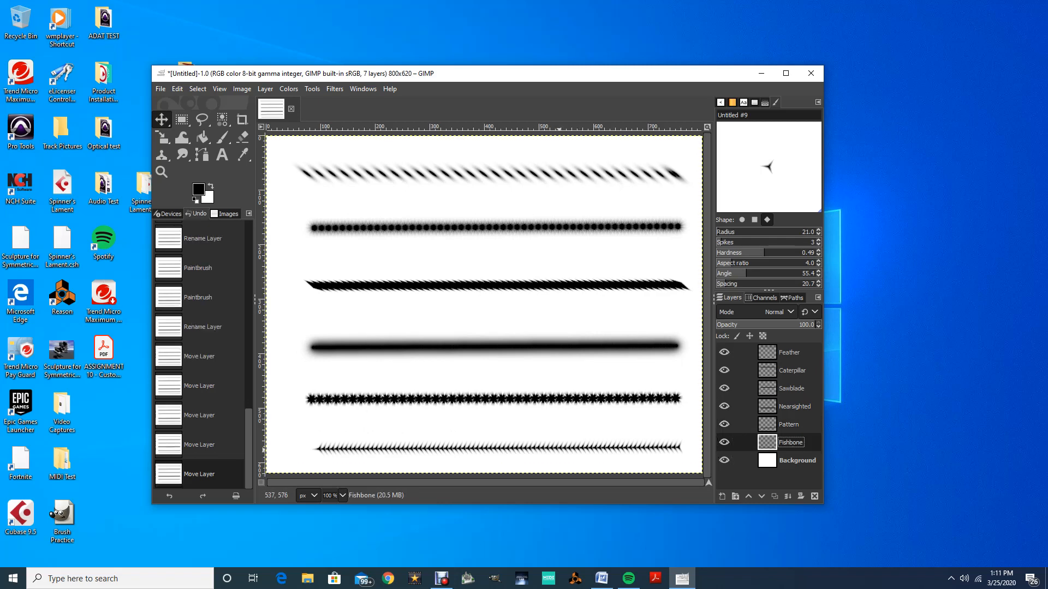
drag(481, 301, 476, 301)
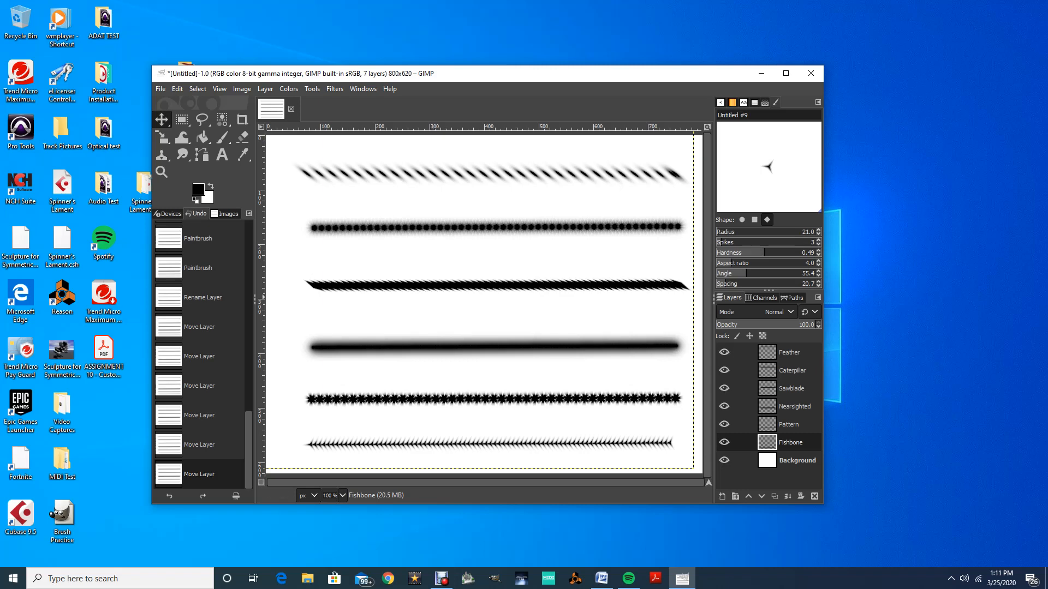
- Save the image to the Desktop as an XCF file named with 10 and the author's surname, and close GIMP
key(alt+f)
key(Down)
key(Down)
key(Down)
key(Down)
key(Down)
key(Down)
key(Down)
key(Return)
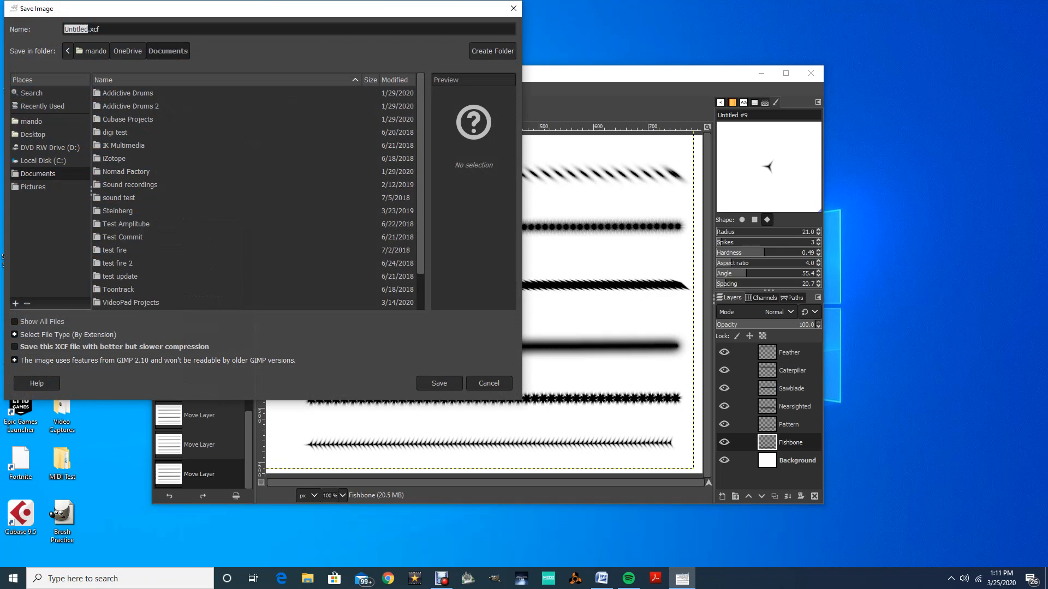
text(10-Acker)
click(33, 135)
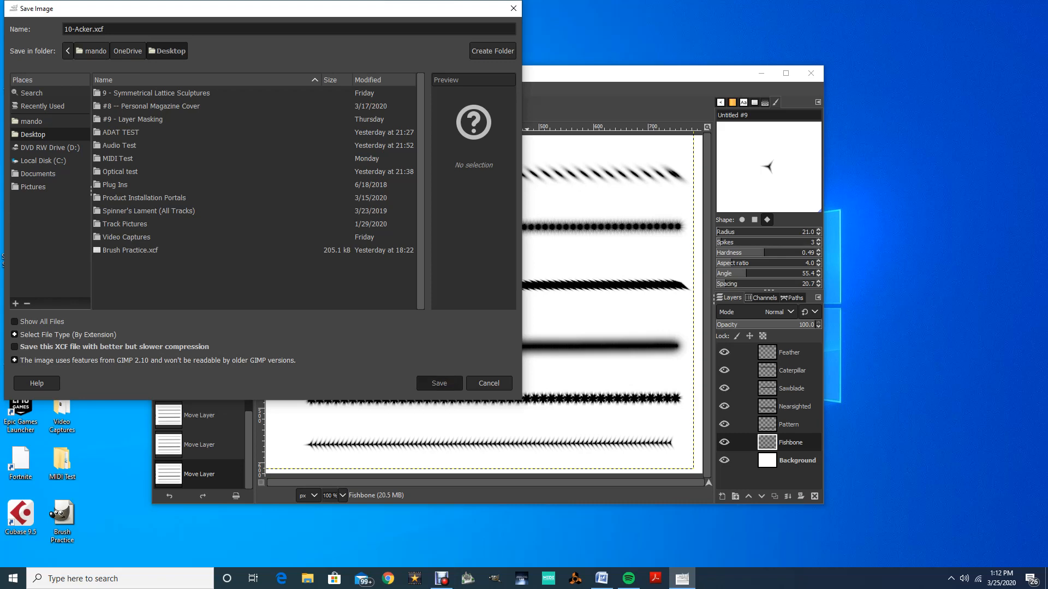
click(439, 384)
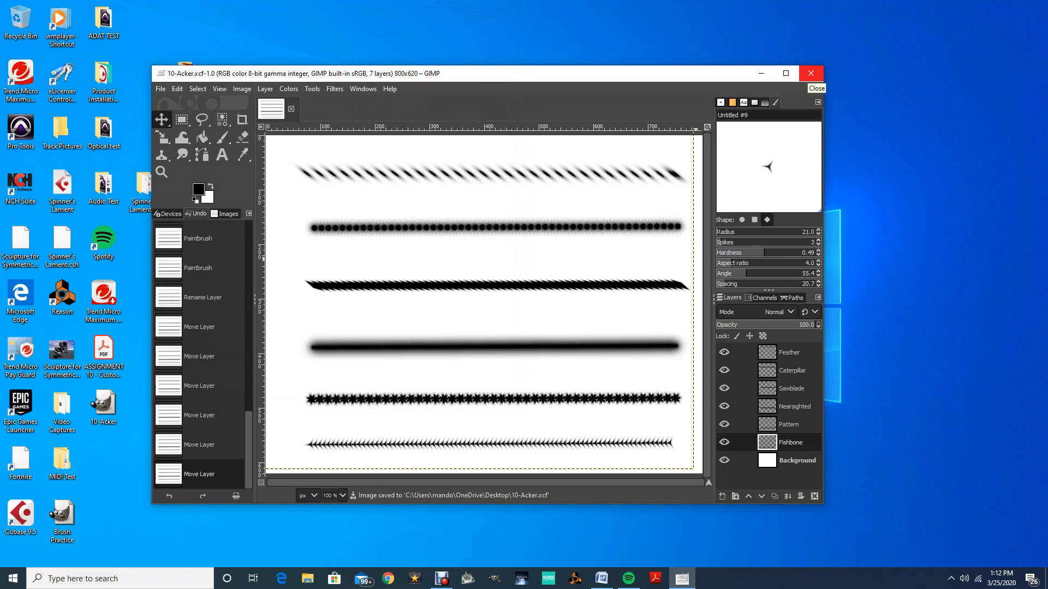
click(811, 73)
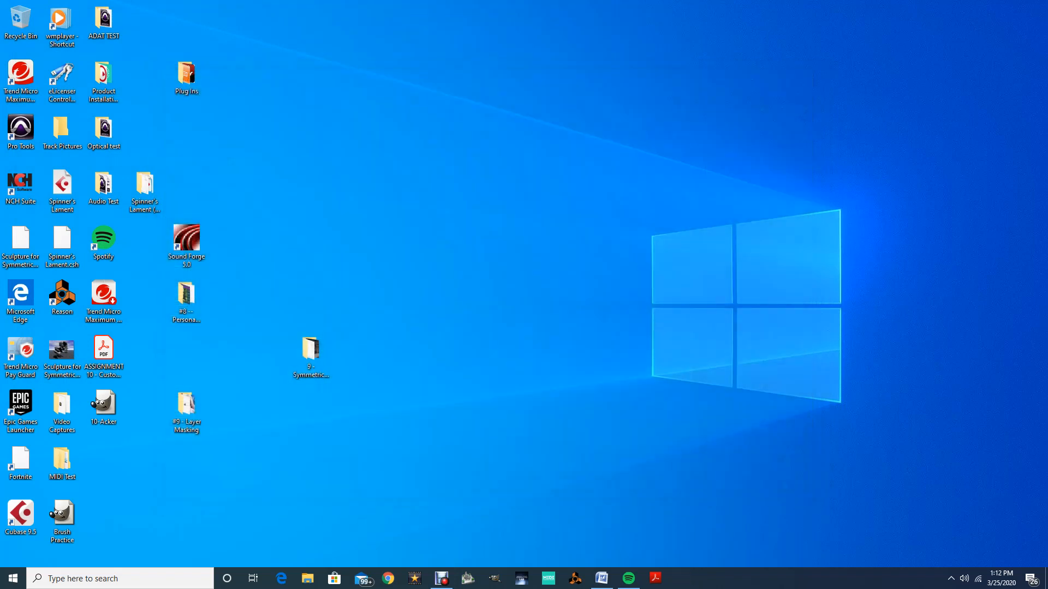